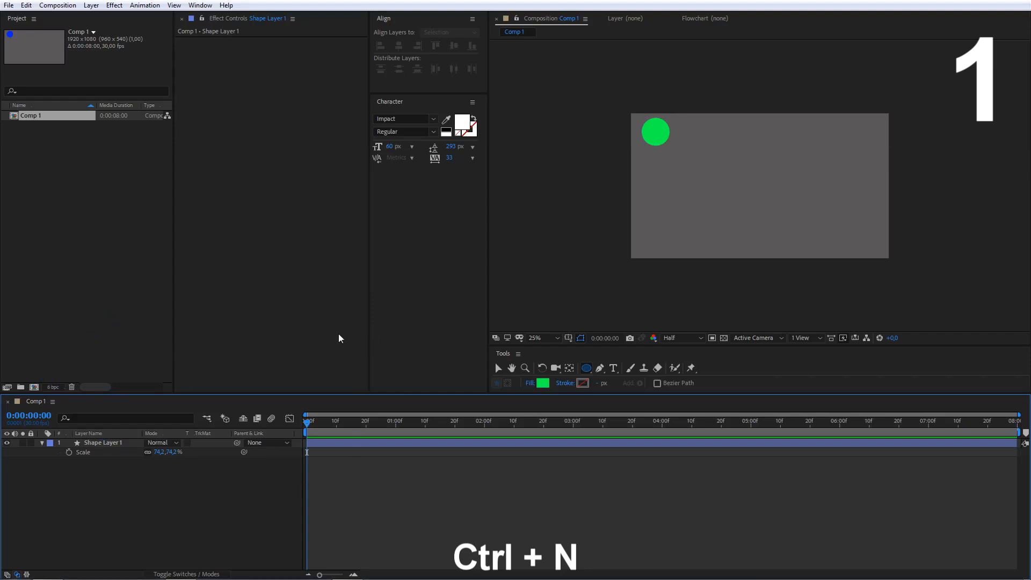
Step: Create a new 1920 x 1080 px composition with a light gray background (B5B5B5)
key("ctrl+n")
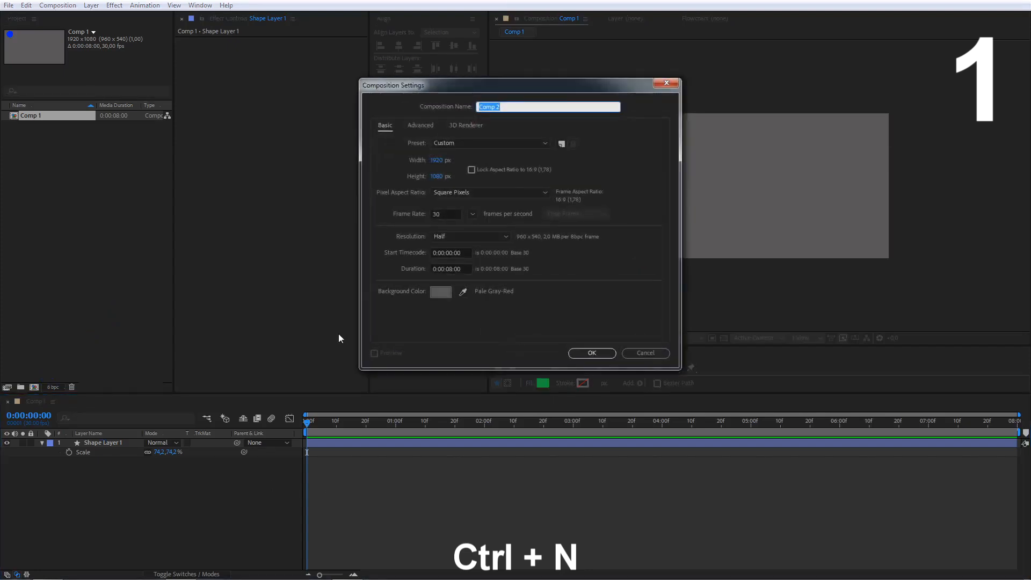
left_click(439, 292)
left_click(439, 292)
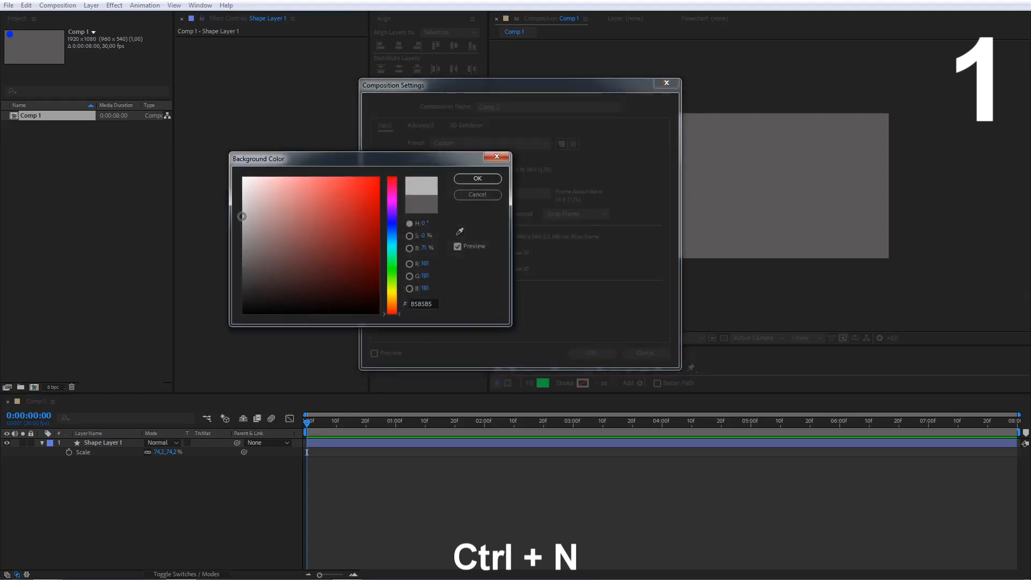
left_click(484, 175)
left_click(593, 353)
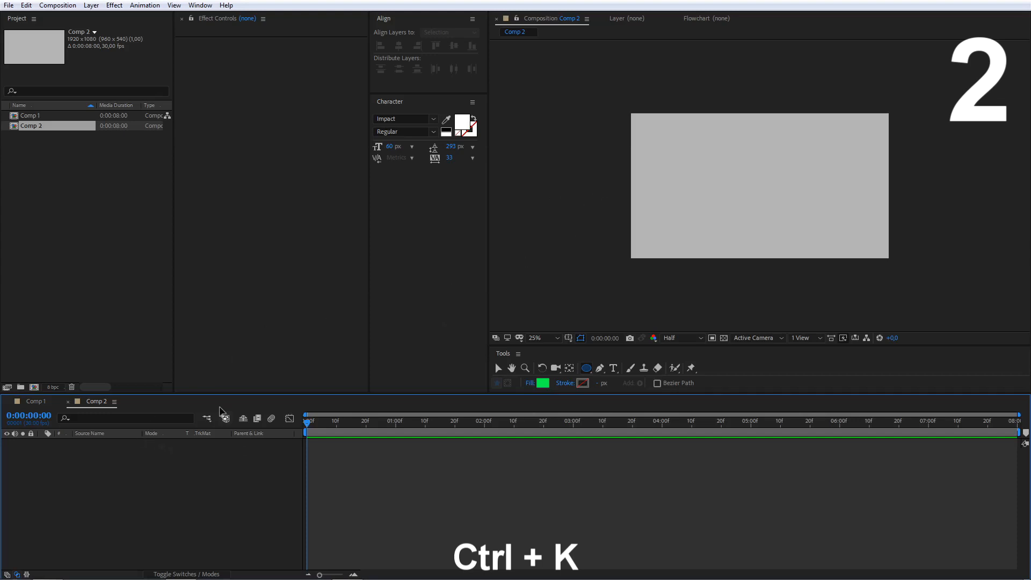
Step: Set the width of Comp 2 to 1080 px in its composition settings
key("v")
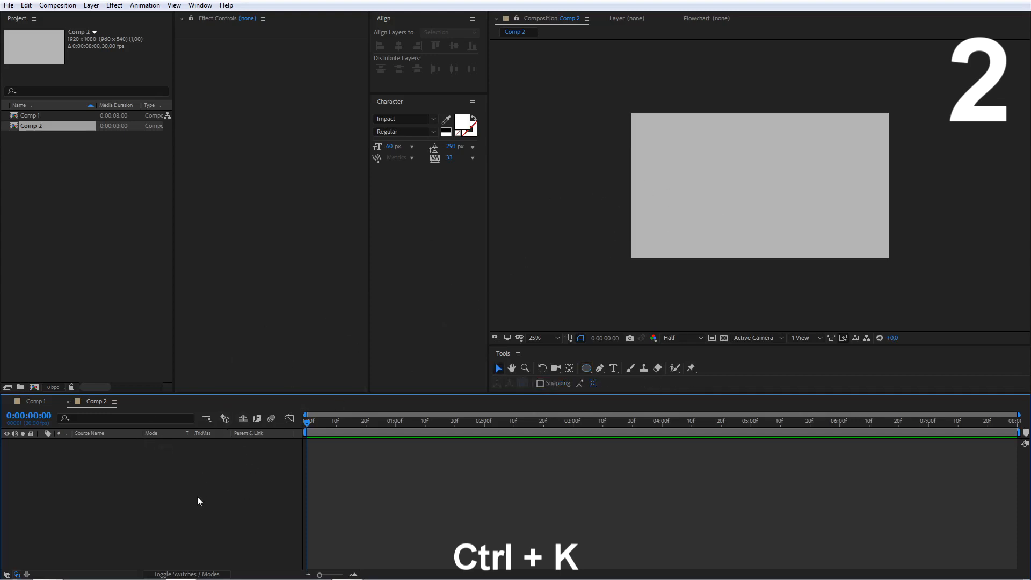
key("ctrl+k")
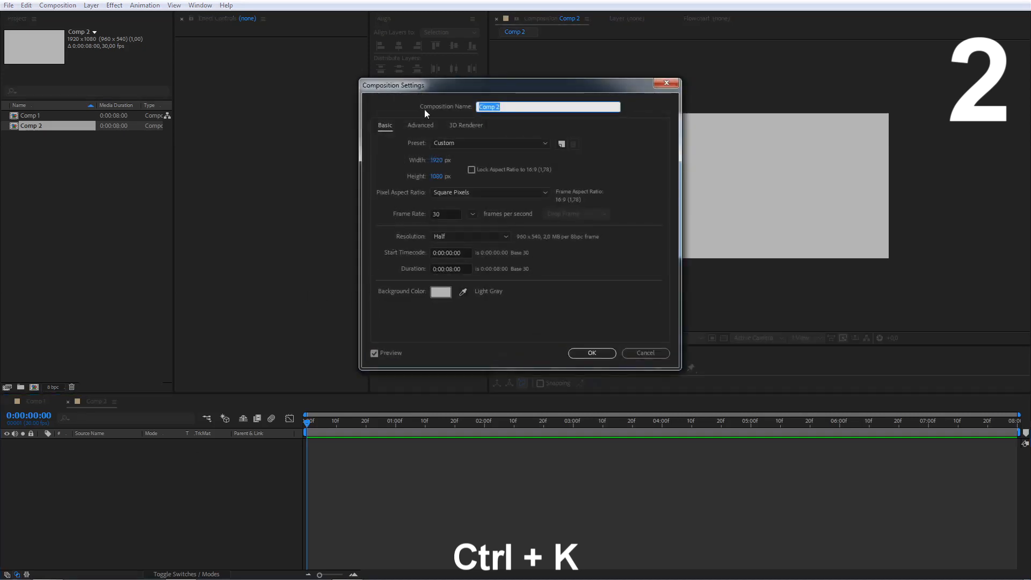
left_click(436, 160)
type("1")
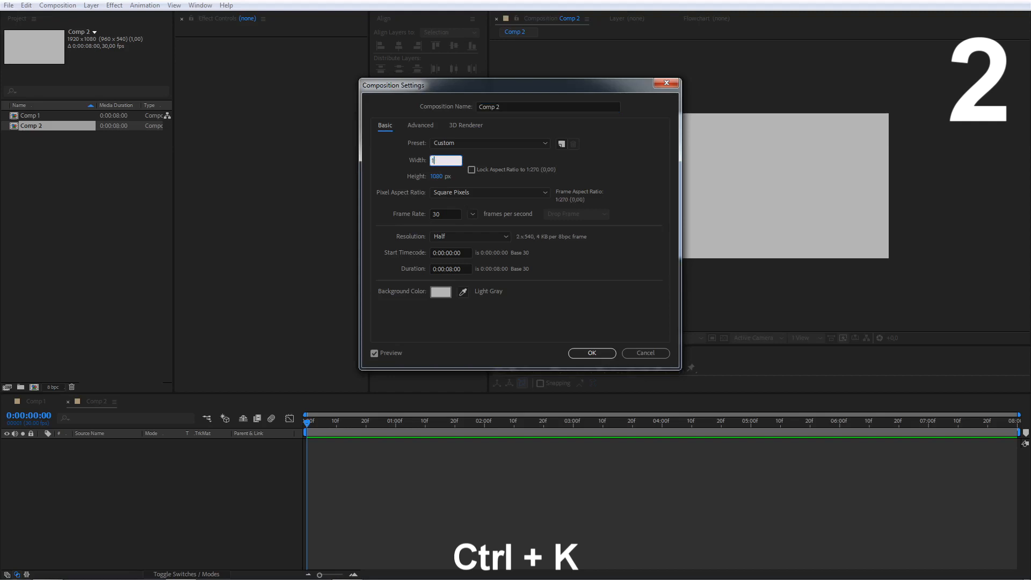
type("080")
key("Return")
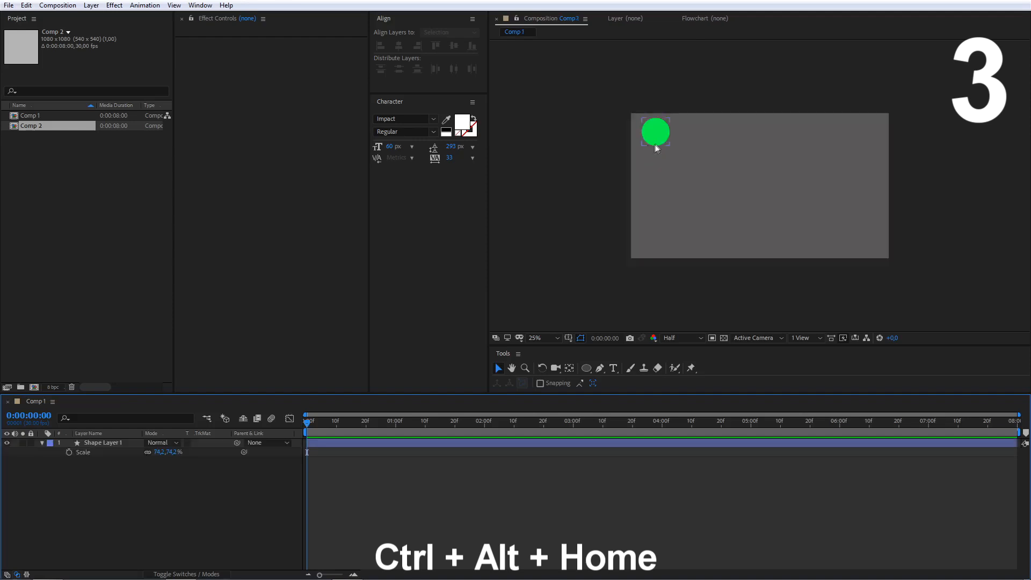
Step: In Comp 1, center the anchor point on the small green circle and on a larger green circle drawn right of center
left_click(655, 147)
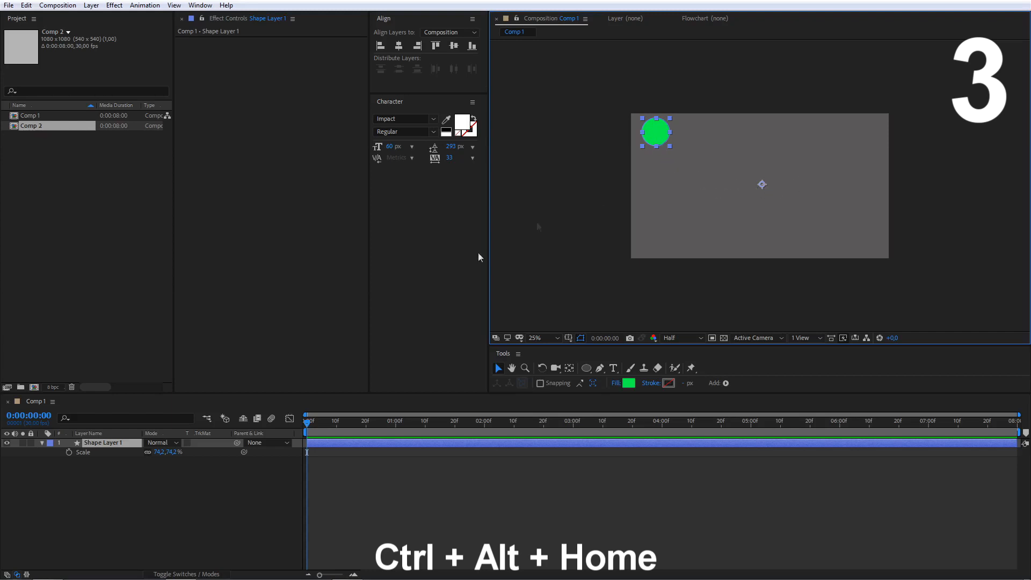
key("ctrl+alt+Home")
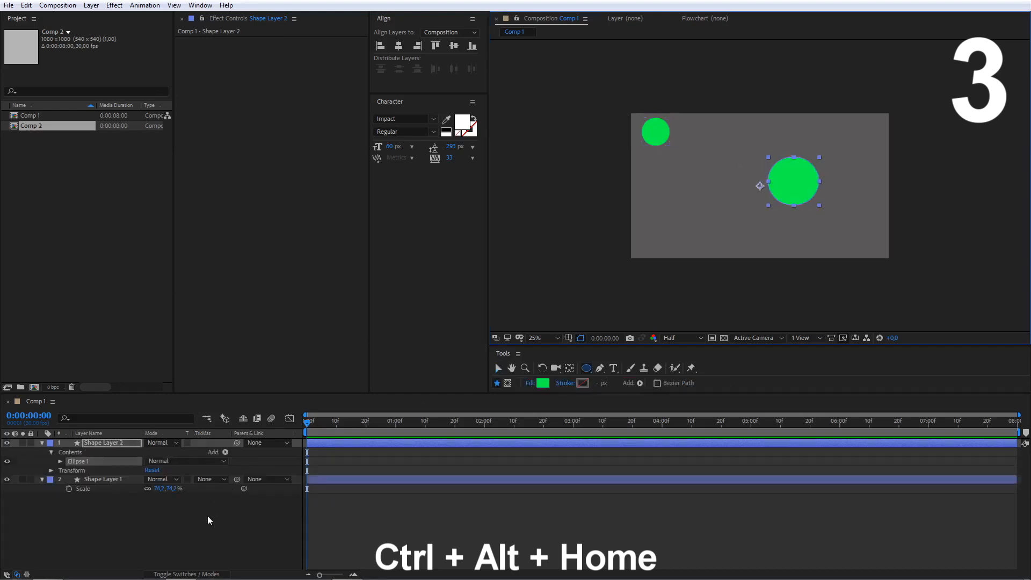
left_click(207, 517)
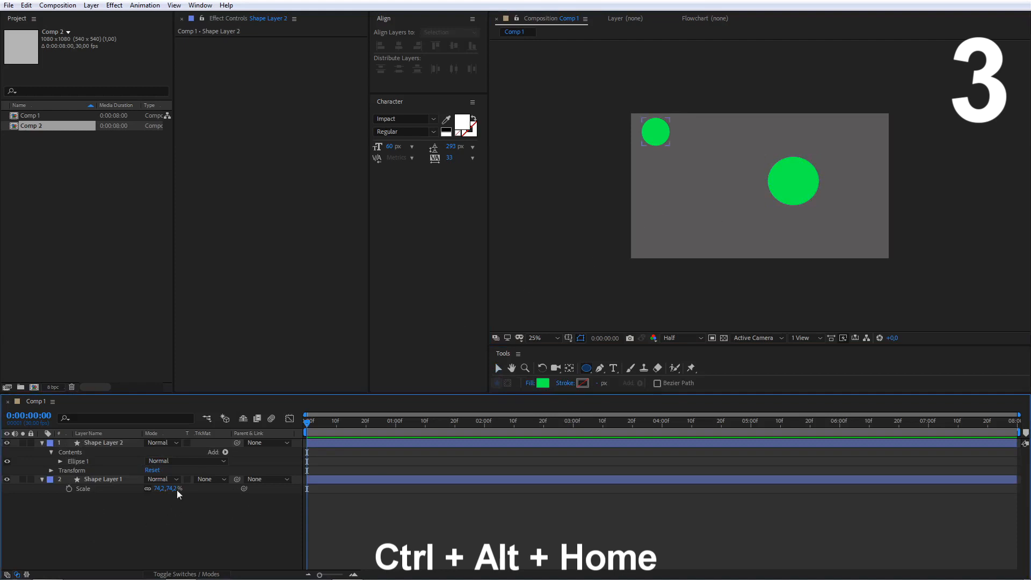
left_click(102, 443)
left_click(184, 536)
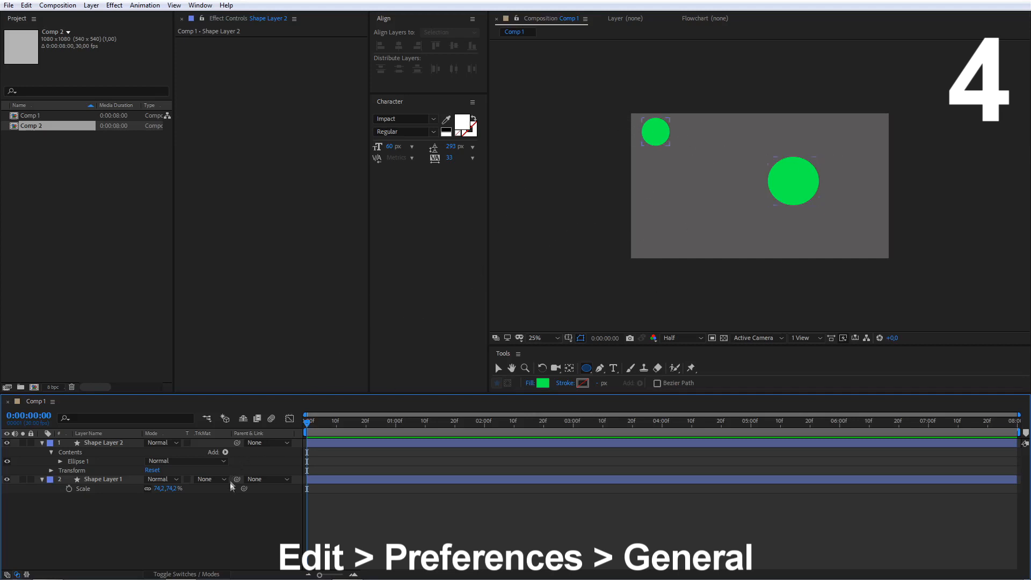
Step: Enable Center Anchor Point in New Shape Layers in the general preferences and draw a circle in the lower-left area of Comp 1
left_click(27, 5)
mouse_move(87, 307)
left_click(252, 302)
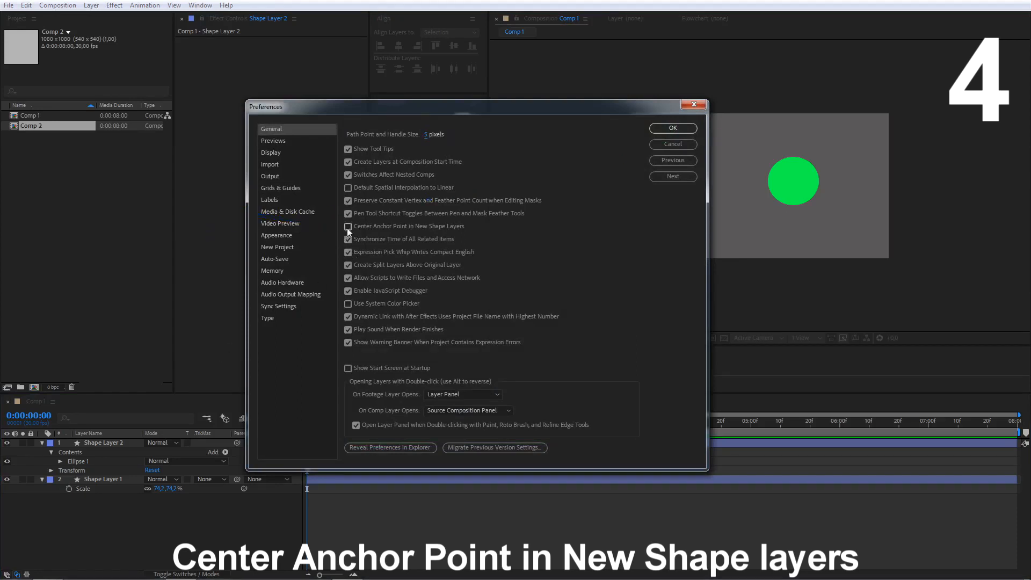
left_click(673, 127)
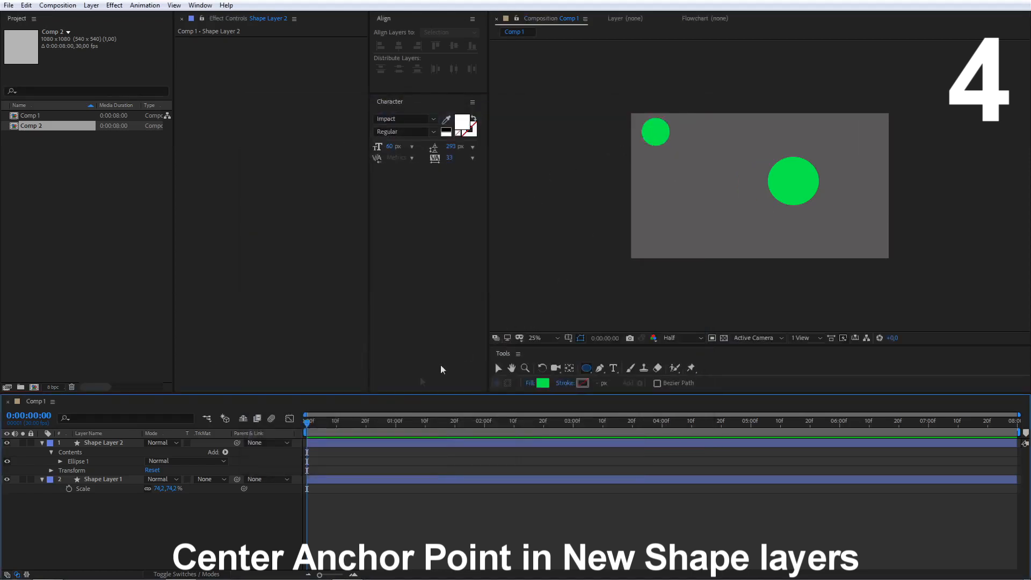
left_click_drag(667, 201, 708, 240)
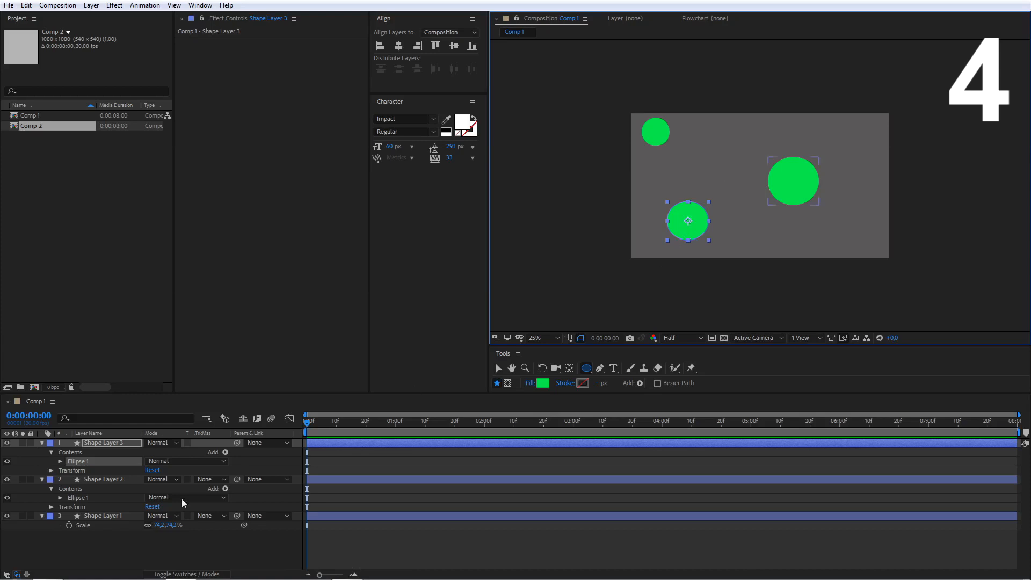
left_click(134, 549)
Step: Try a text layer reading "jhdvfuhgfc" near the top of the composition and delete it again
key("ctrl+t")
left_click(697, 141)
type("jhdvfuhgfc")
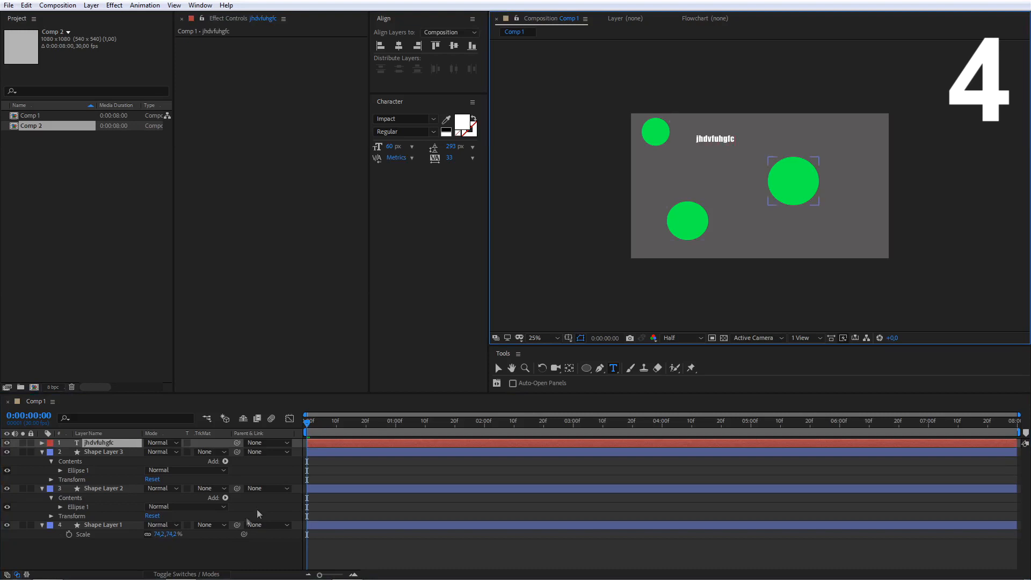
left_click(224, 556)
left_click(106, 443)
key("Delete")
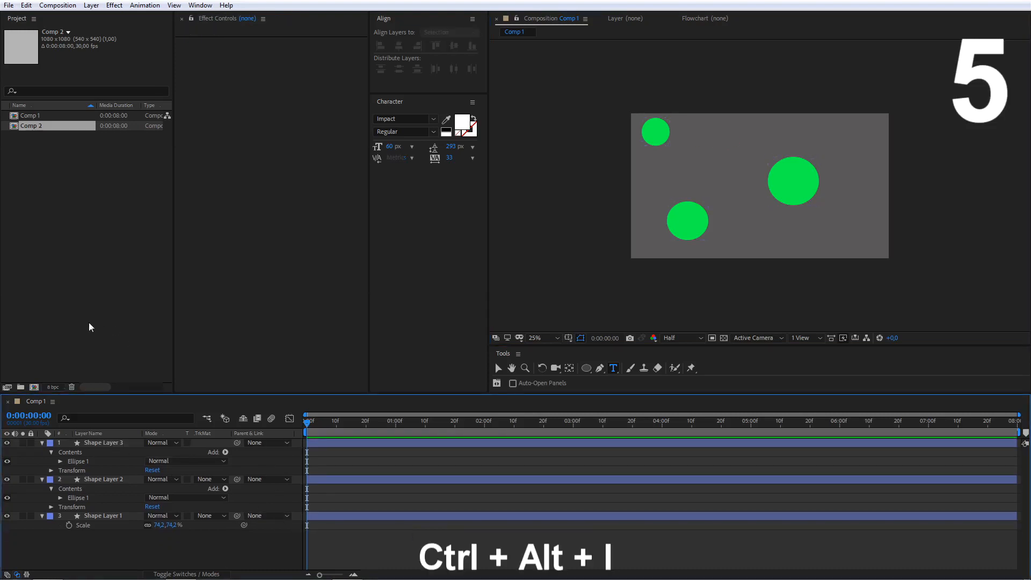
right_click(88, 230)
left_click(42, 241)
key("ctrl+alt+i")
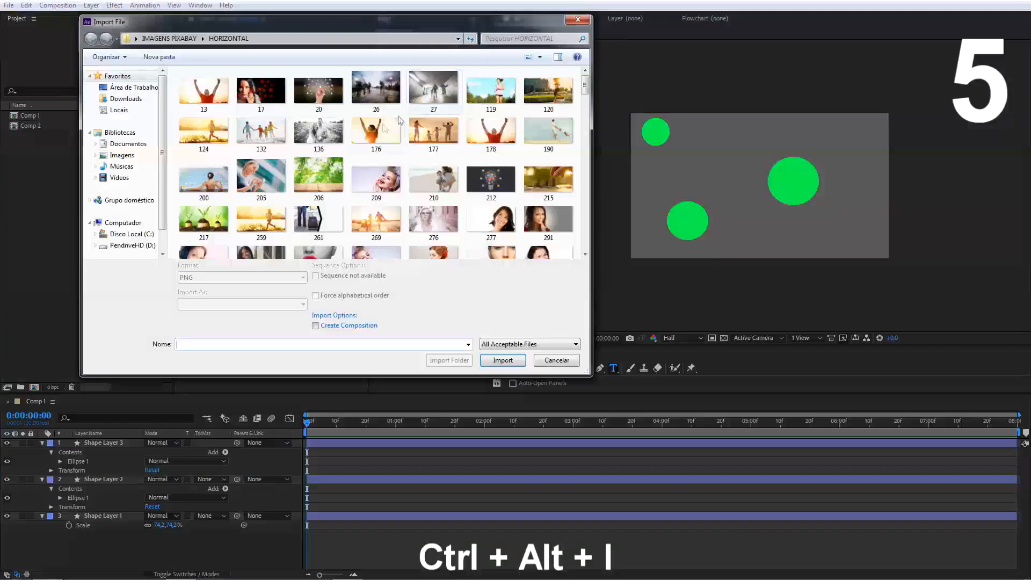
left_click(585, 20)
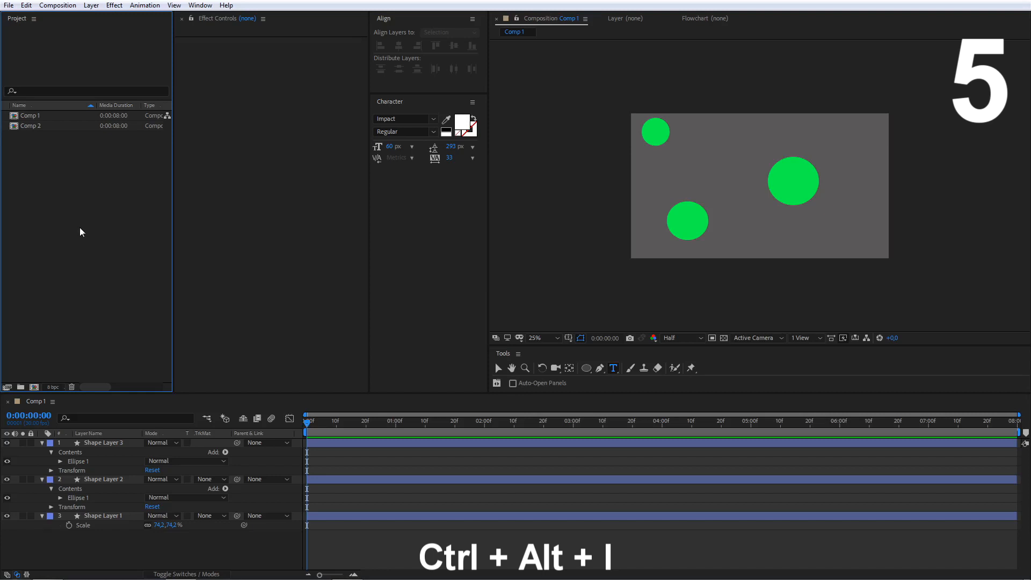
Step: Start a multiple-file import and import image 212 from the HORIZONTAL folder
key("ctrl+alt+i")
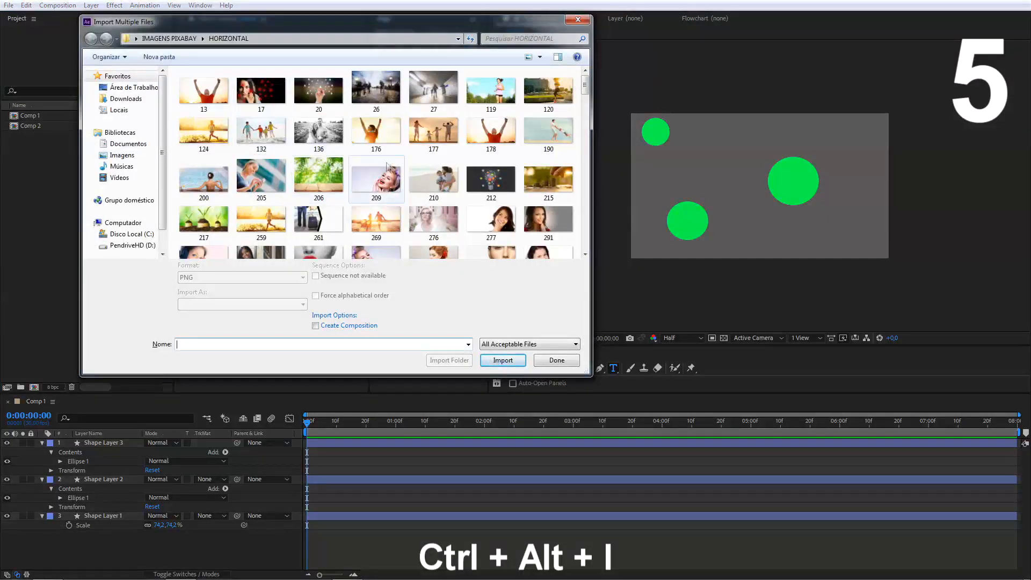
left_click(473, 179)
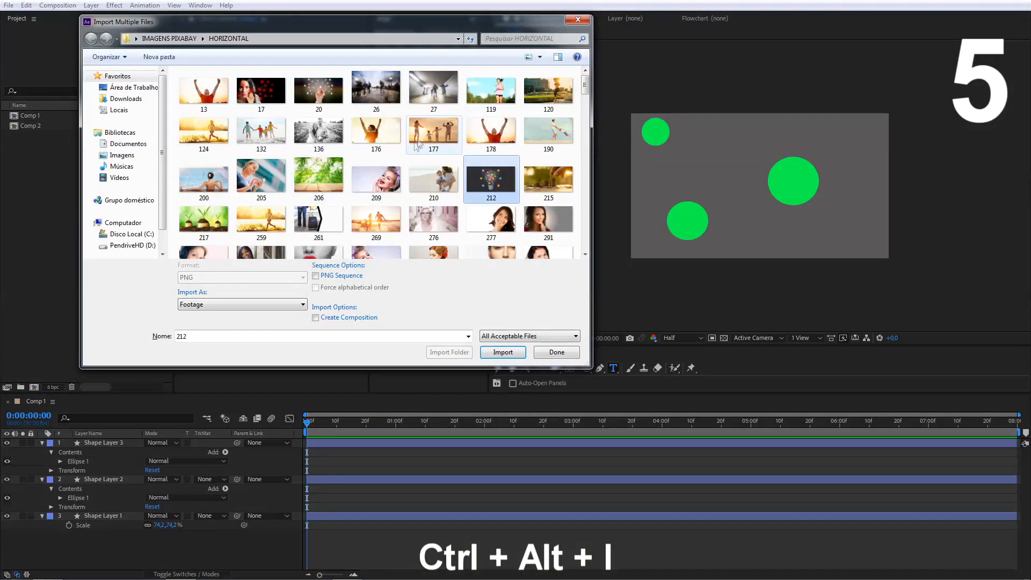
left_click(503, 352)
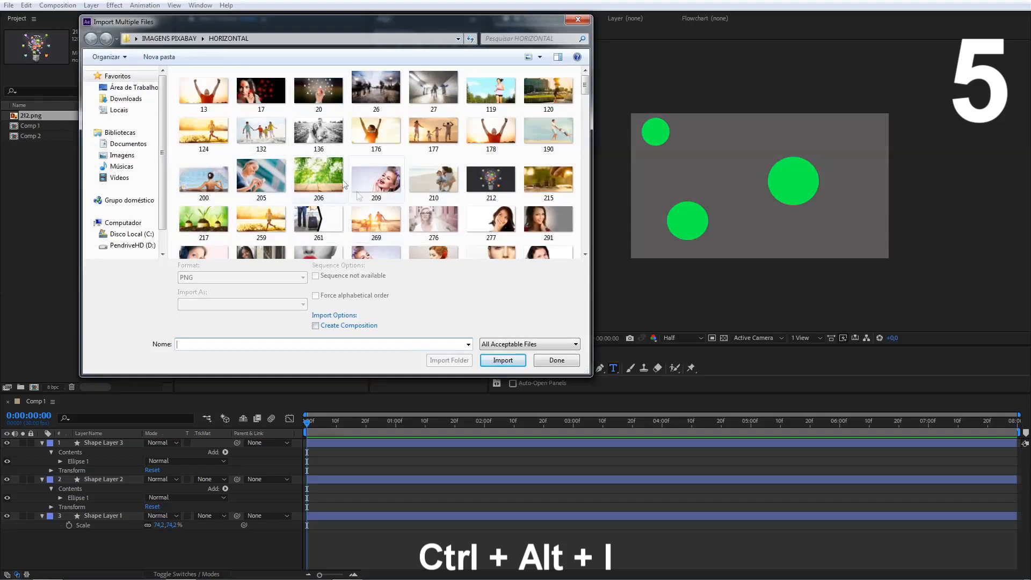
Step: Import images 115 and 130 from the MOTION GRAPHICS folder, keeping the multiple-file import open
left_click(177, 38)
double_click(215, 110)
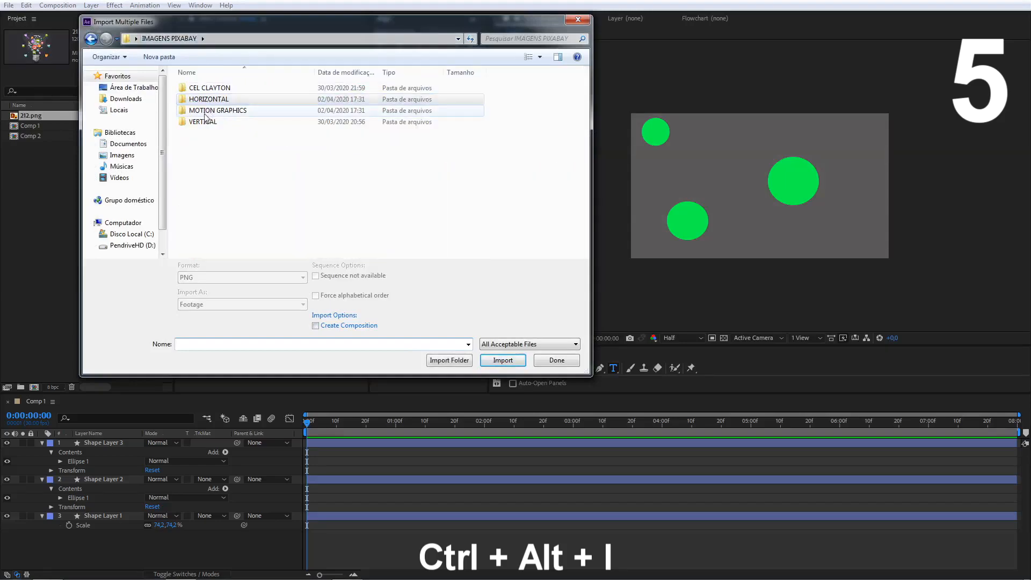
left_click(318, 142)
left_click(503, 352)
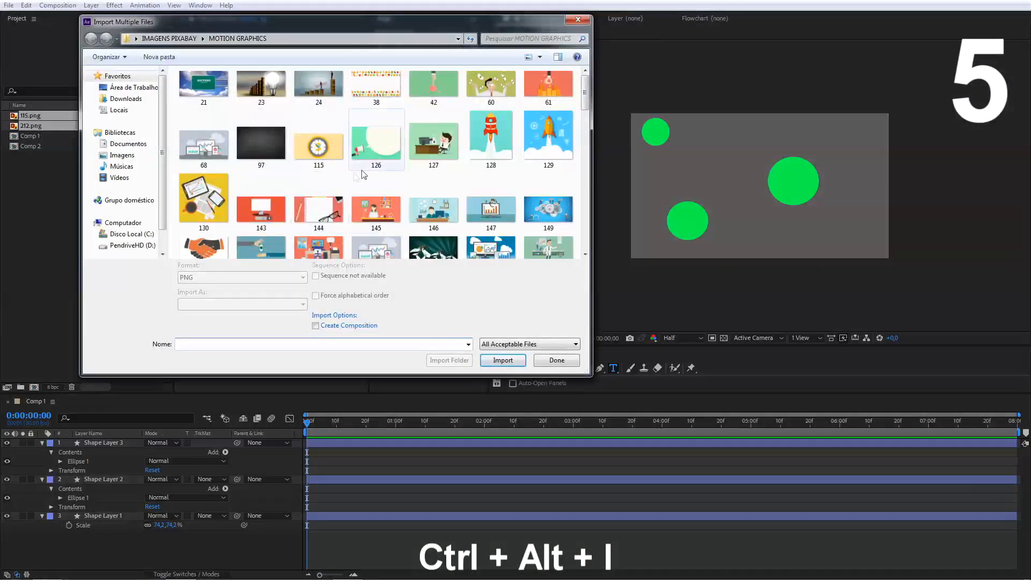
left_click(203, 199)
left_click(503, 352)
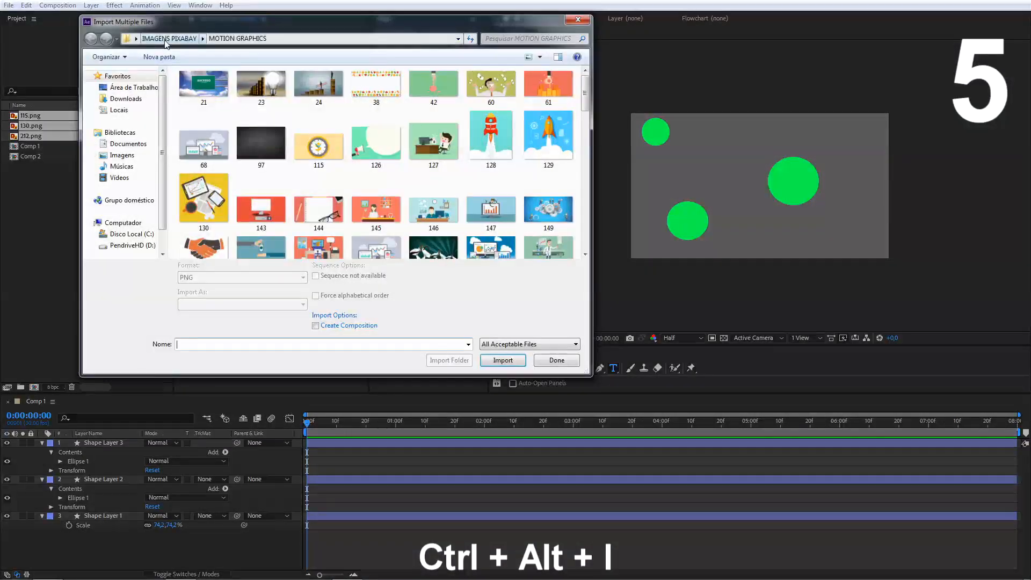
Step: Import image 276 from the HORIZONTAL folder and finish the multiple-file import
left_click(167, 39)
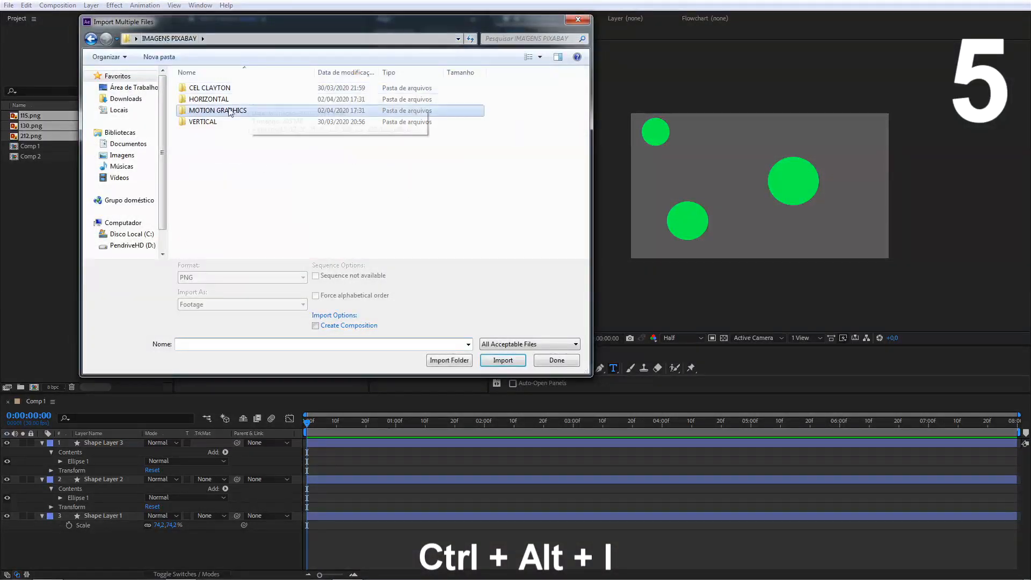
left_click(214, 99)
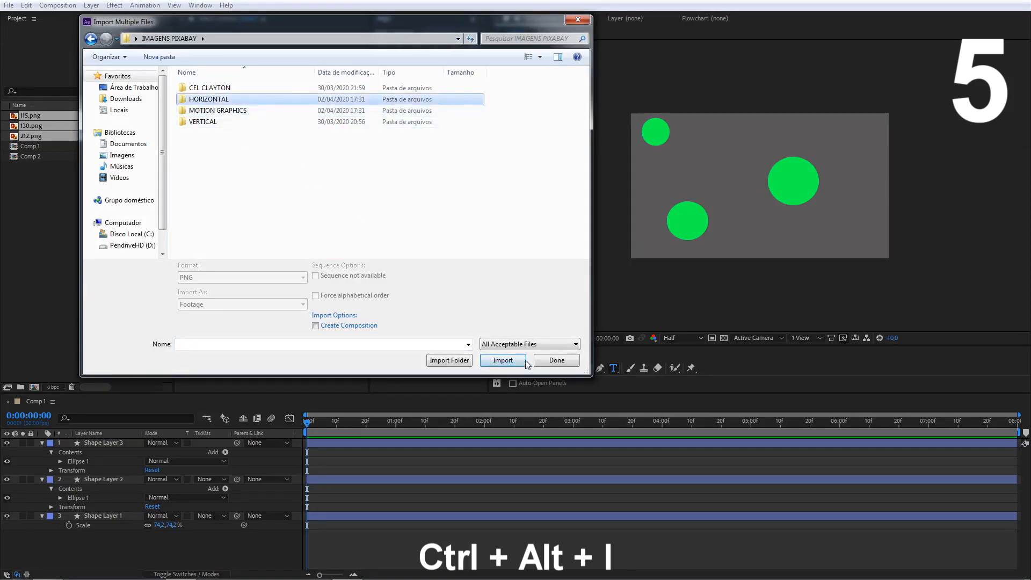
double_click(247, 101)
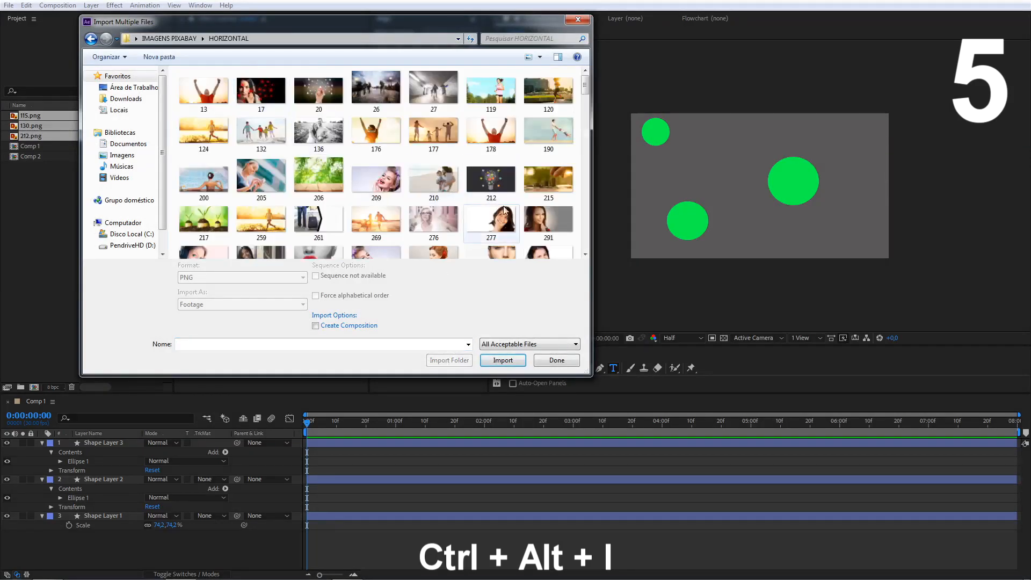
left_click(433, 220)
left_click(503, 352)
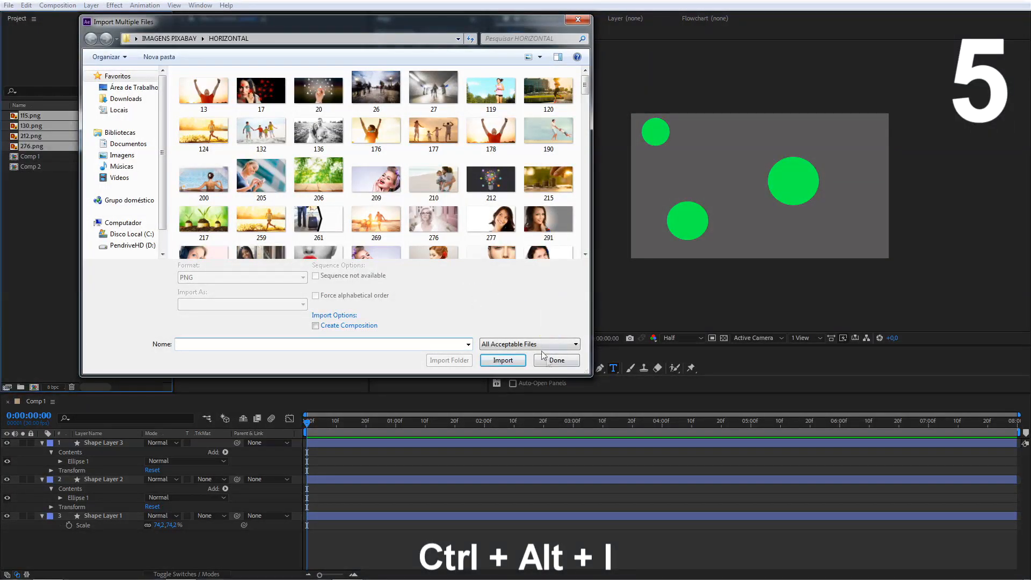
left_click(556, 360)
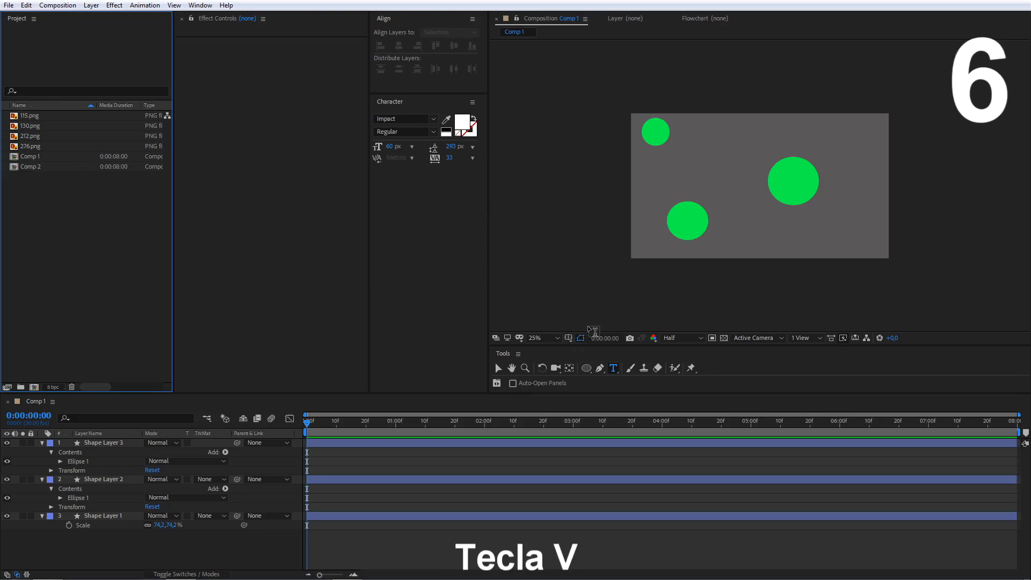
Step: Add a text layer reading "kdfjhbgihuevv" near the center of Comp 1
left_click(739, 183)
type("kdfjhbgihue")
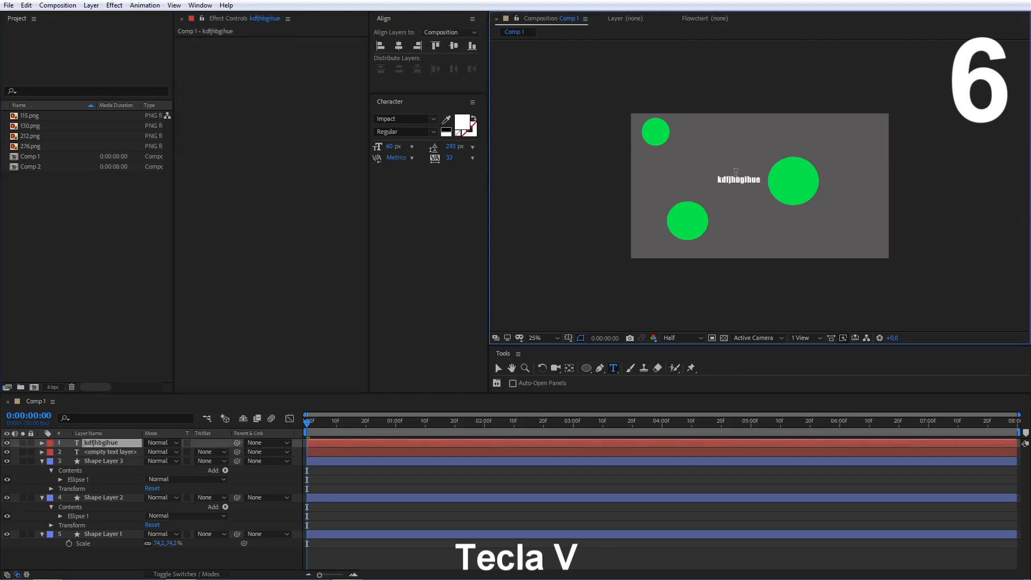
left_click_drag(812, 175, 817, 170)
type("vv")
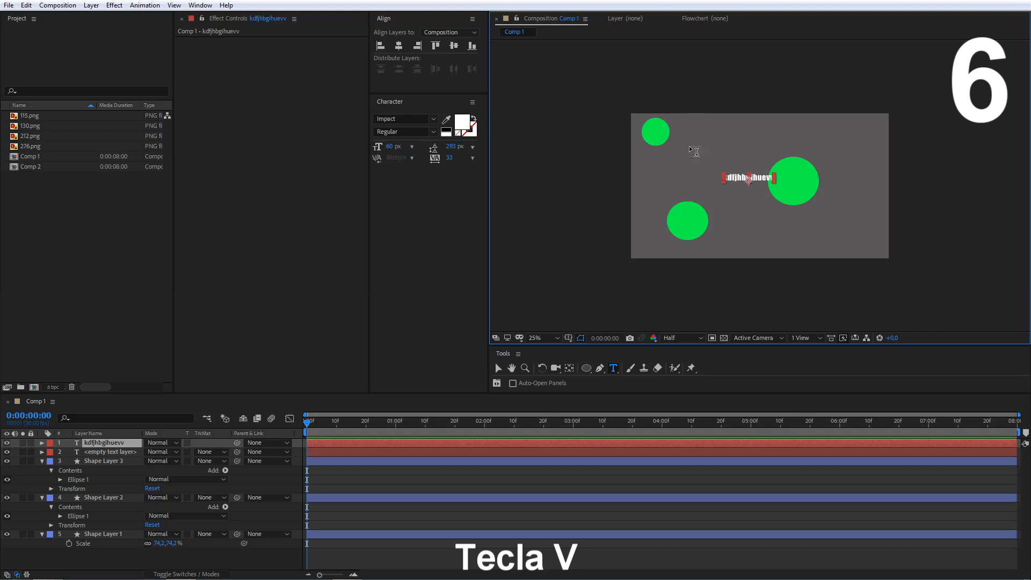
key("Escape")
Step: Move the small circle slightly down and right, the lower-left circle up, and the large circle to the upper right of the composition
key("v")
mouse_move(665, 137)
left_mouse_down()
mouse_move(716, 141)
mouse_move(676, 140)
left_mouse_up()
left_click_drag(701, 222, 695, 197)
left_click(730, 208)
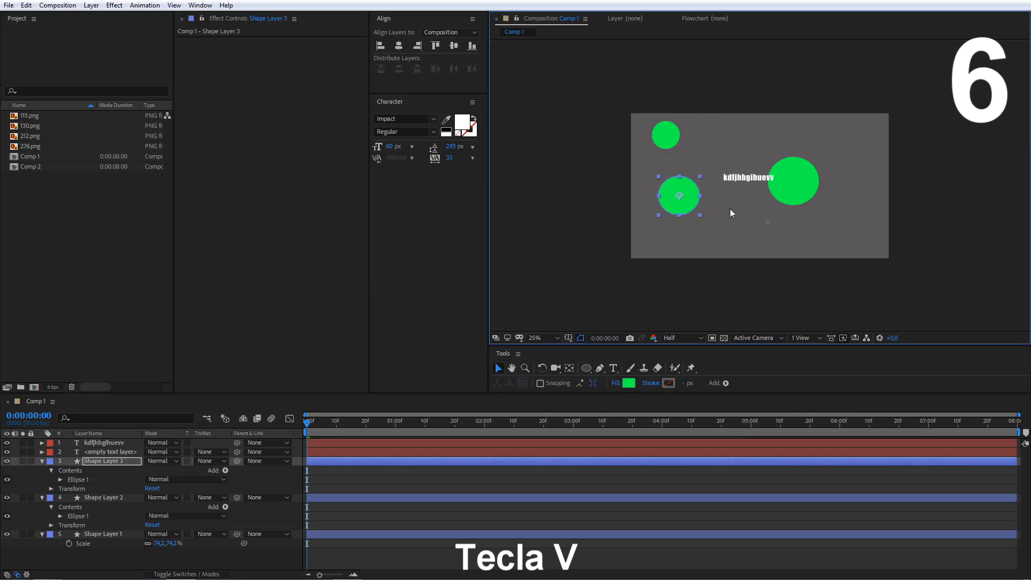
left_click_drag(806, 189, 846, 154)
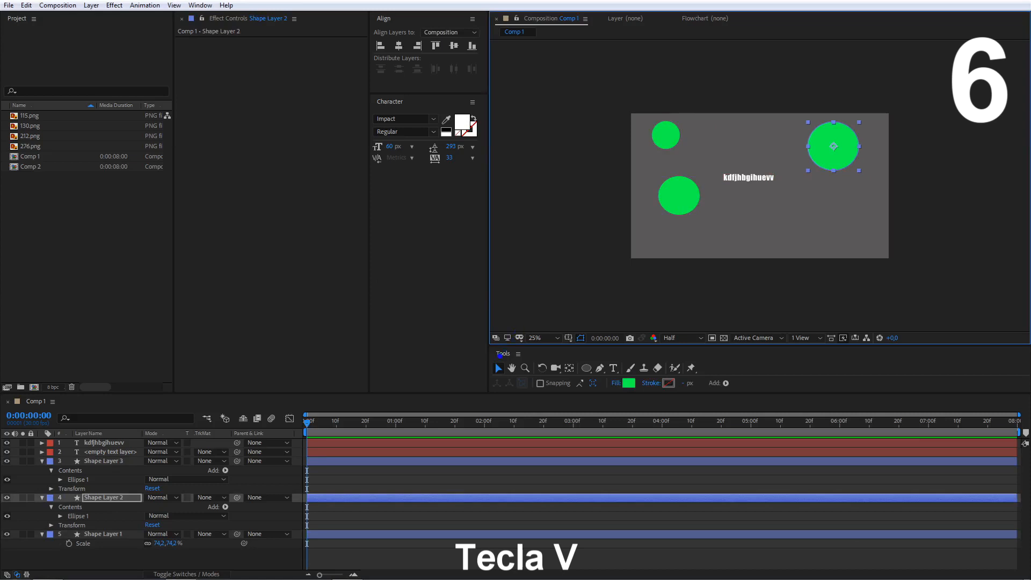
left_click(706, 201)
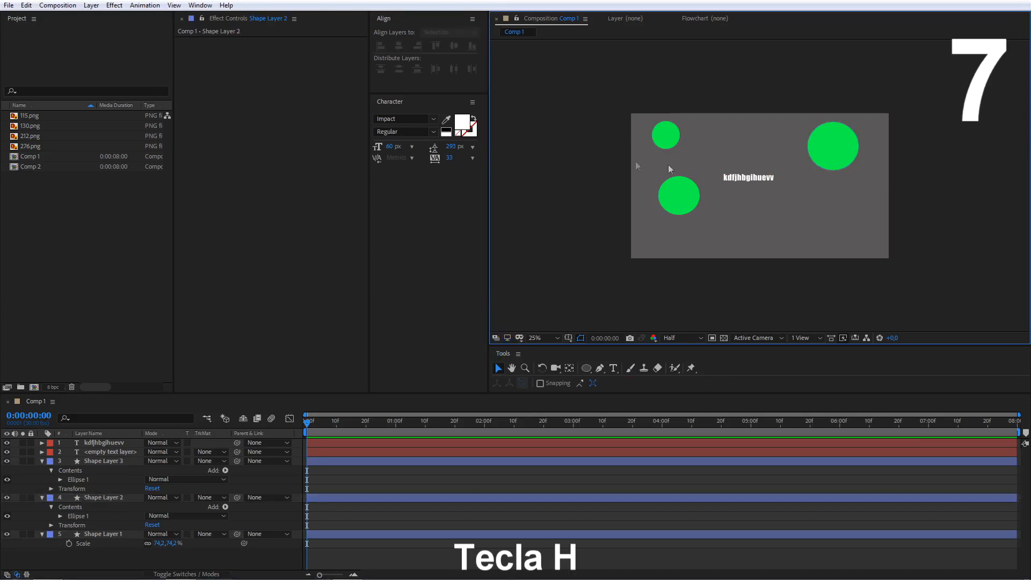
Step: Zoom the Comp 1 view to 50% and pan it with the Hand tool
key("slash")
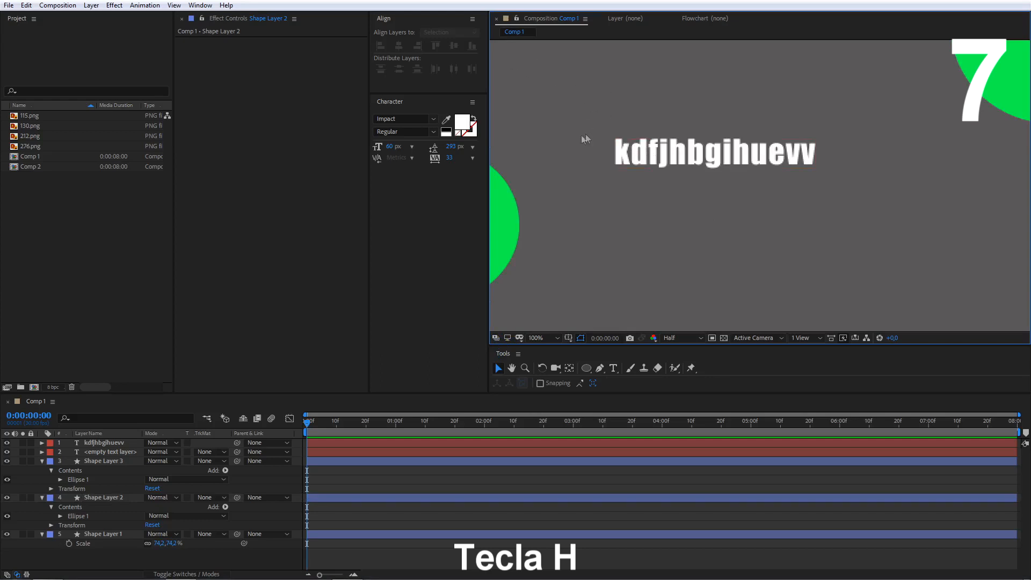
scroll(588, 181, "down", 3)
scroll(588, 182, "up", 2)
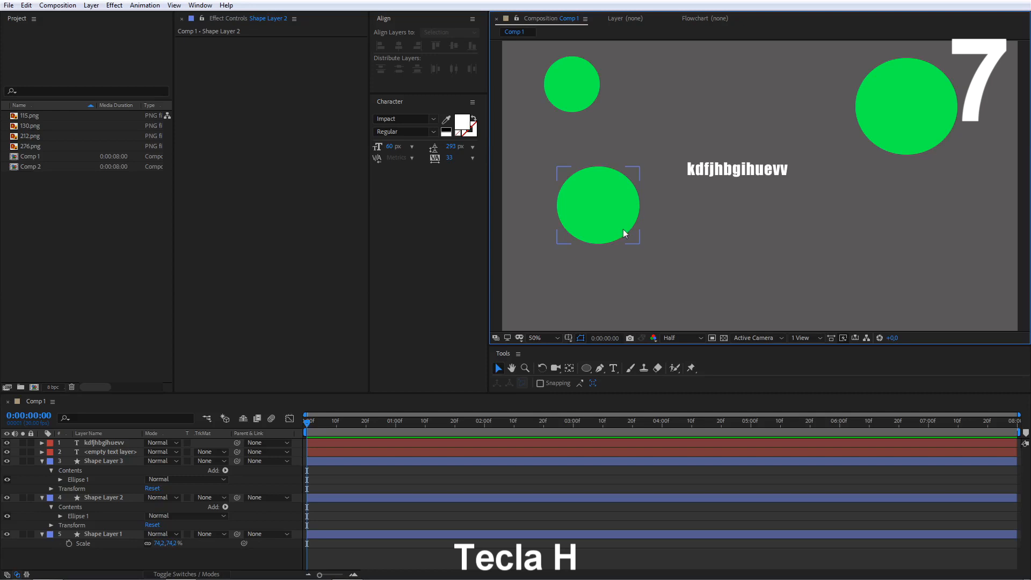
key("h")
left_click_drag(601, 136, 574, 180)
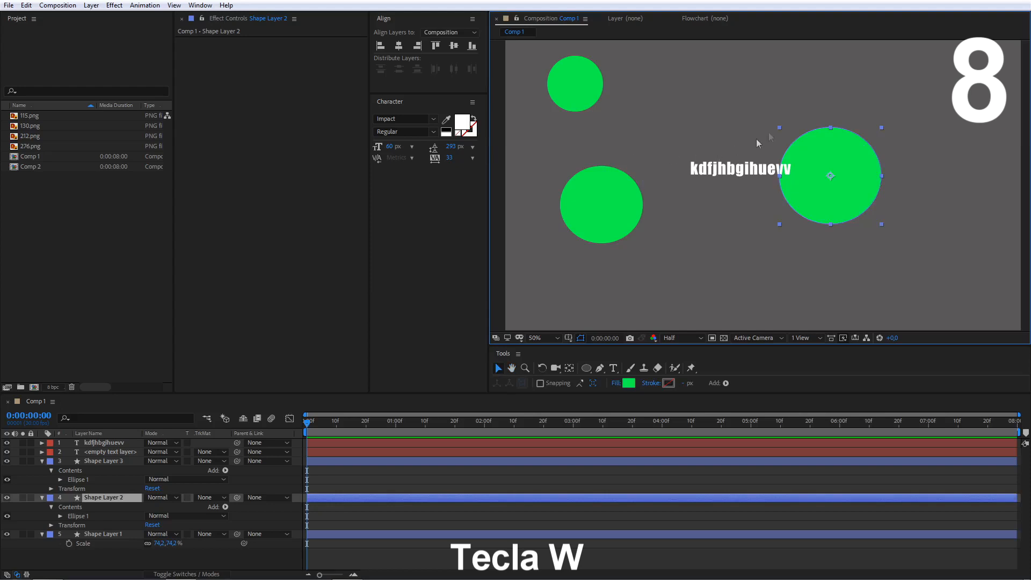
Step: Draw a green five-petal flower shape with the Star tool near the center of the composition, just below the text
scroll(771, 131, "down", 1)
scroll(728, 155, "up", 1)
scroll(715, 198, "down", 1)
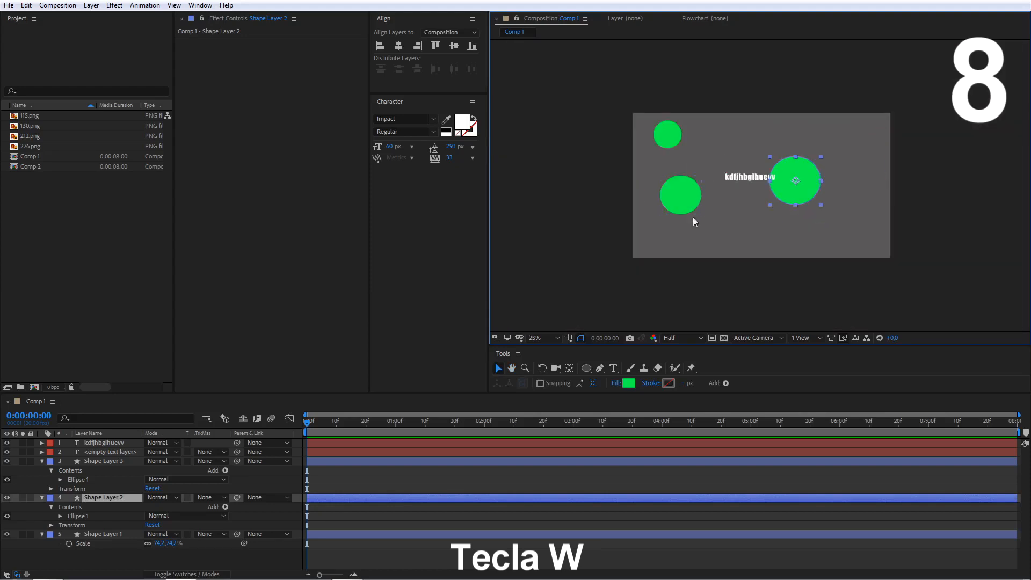
key("q")
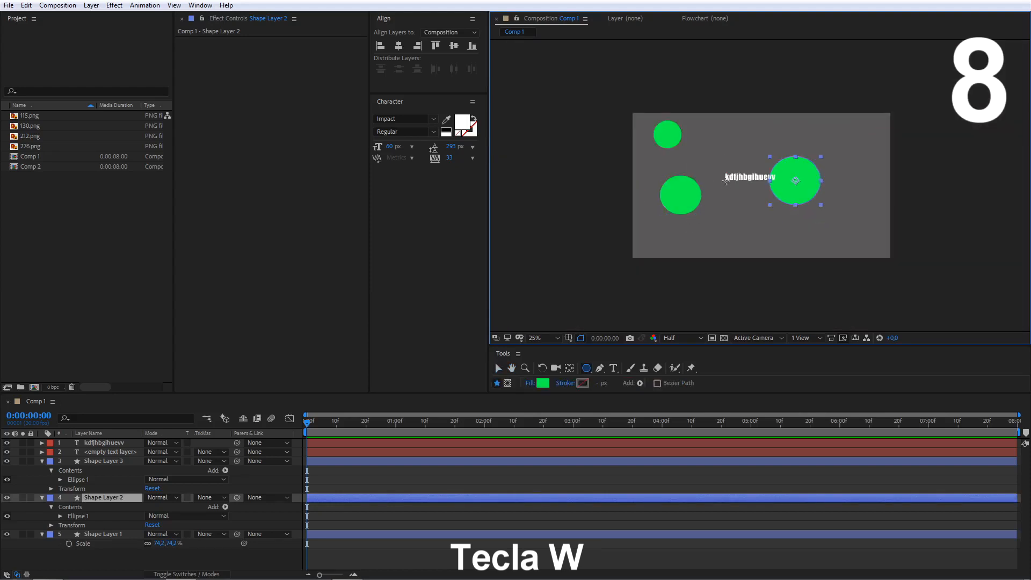
left_click_drag(724, 134, 746, 160)
key("ctrl+z")
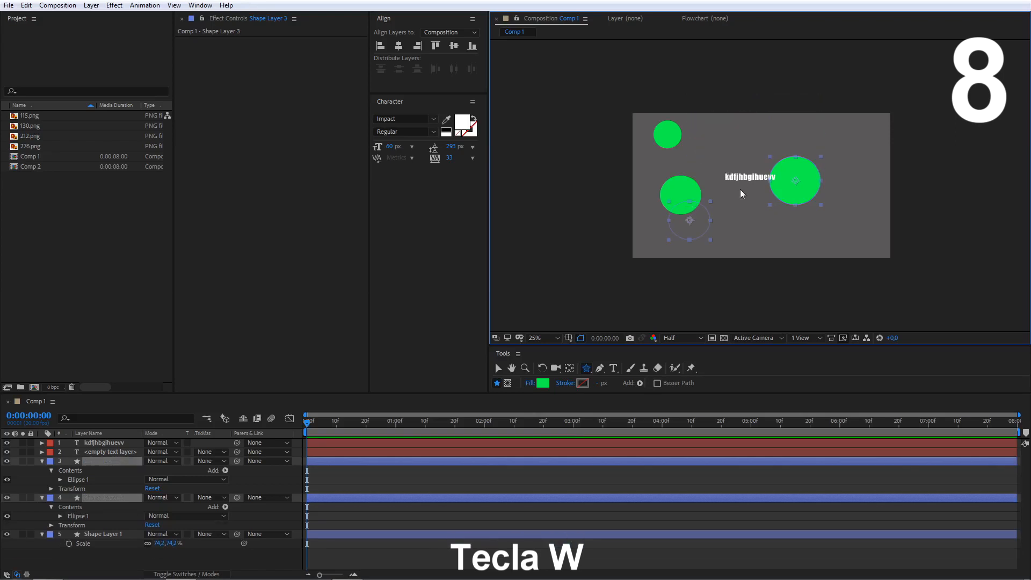
key("ctrl+z")
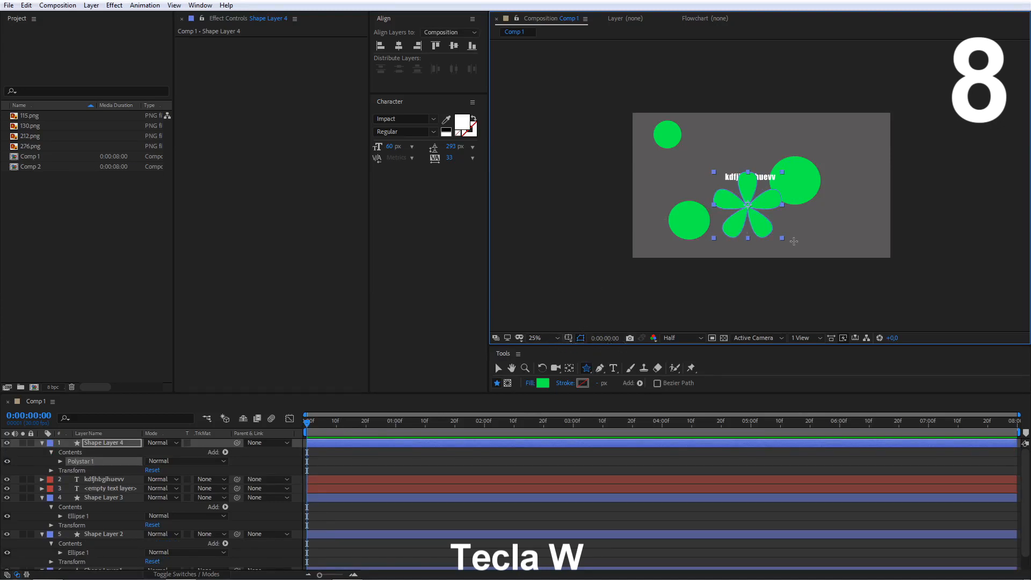
Step: Try rotating the flower shape with the Rotation tool and through its layer's Rotation property, and undo the rotation
key("w")
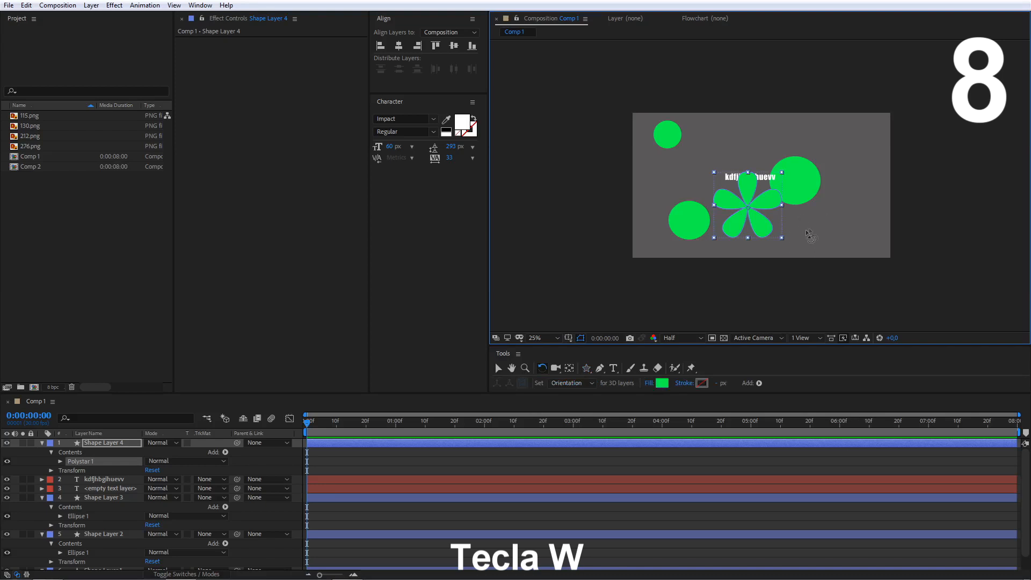
left_click_drag(784, 243, 803, 235)
left_click(107, 443)
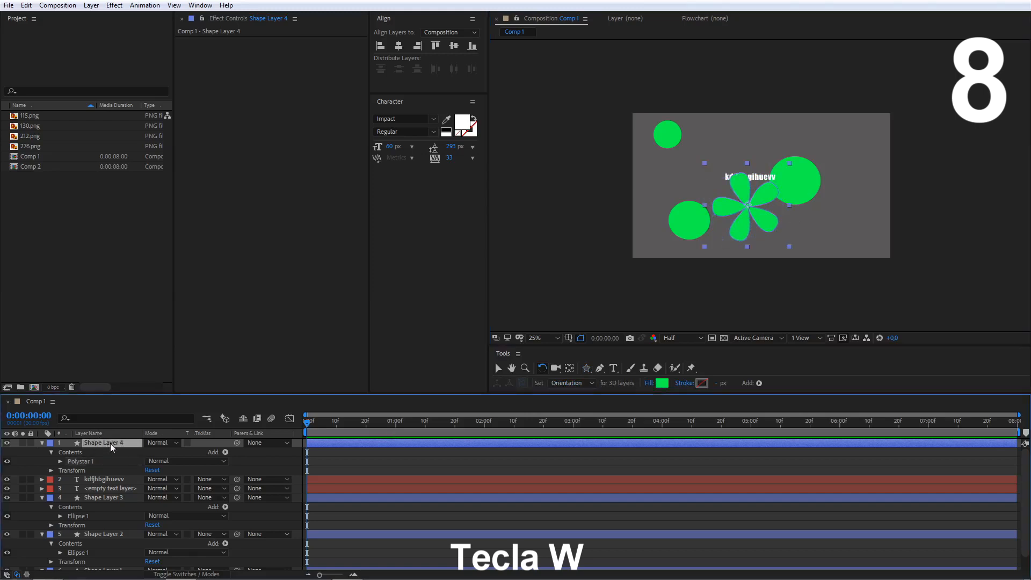
key("r")
left_click_drag(158, 452, 195, 443)
key("ctrl+z")
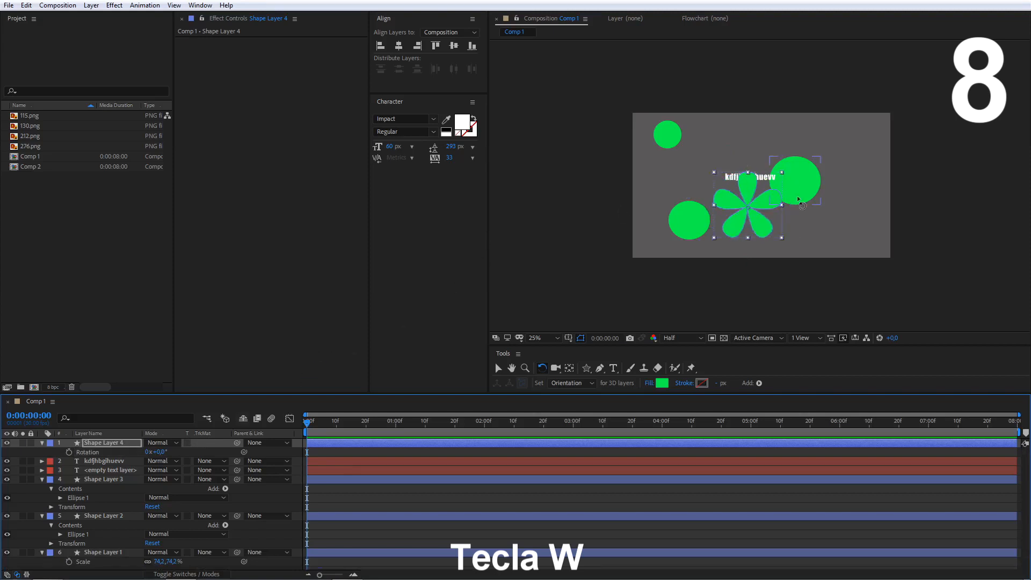
left_click(827, 233)
left_click(767, 234)
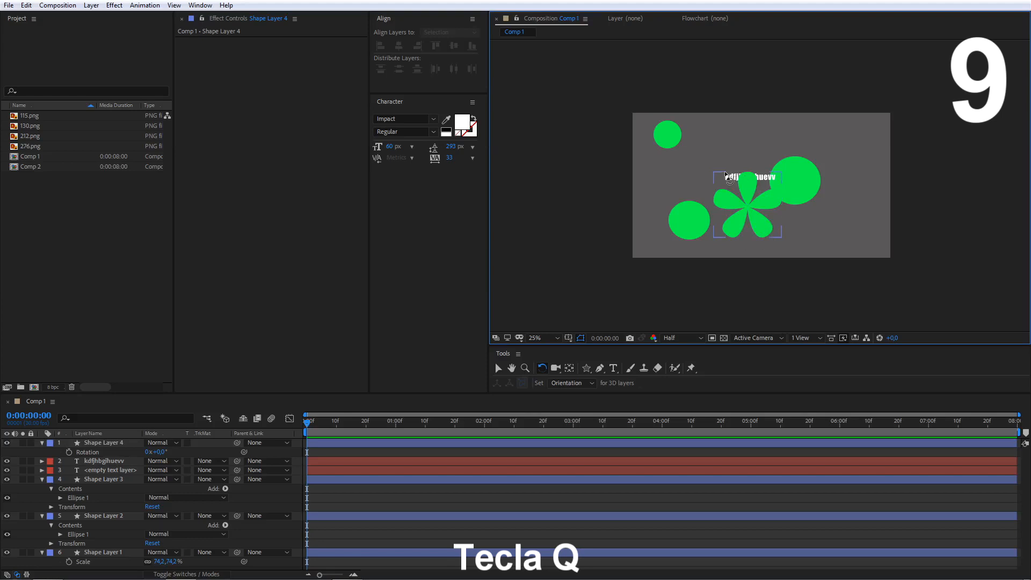
Step: Try out the different shape tools by drawing a few shapes above and to the right of the flower
left_click(726, 140)
key("q")
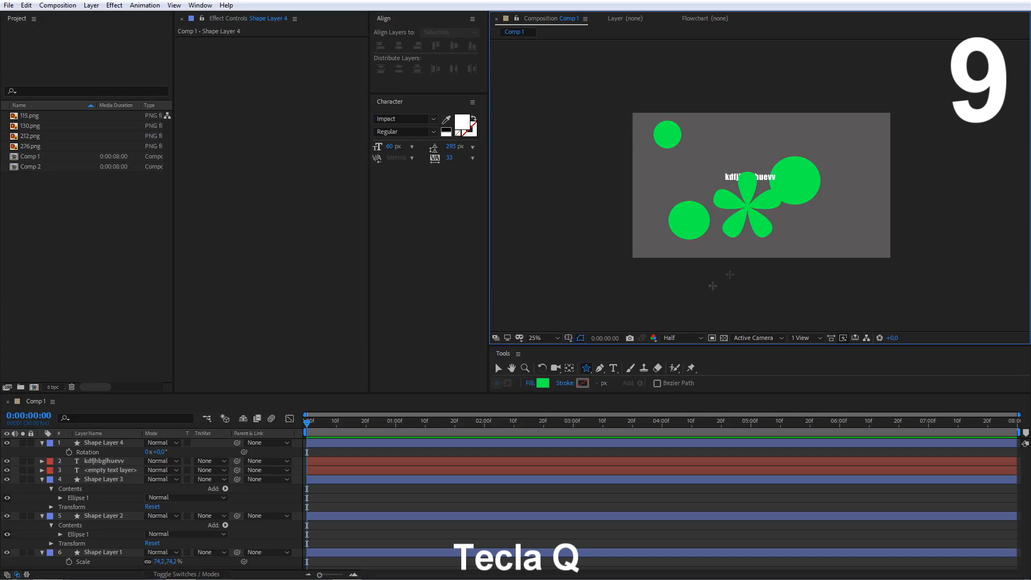
left_click_drag(717, 125, 742, 130)
key("q")
left_click_drag(795, 127, 850, 156)
left_click_drag(833, 209, 863, 247)
key("q")
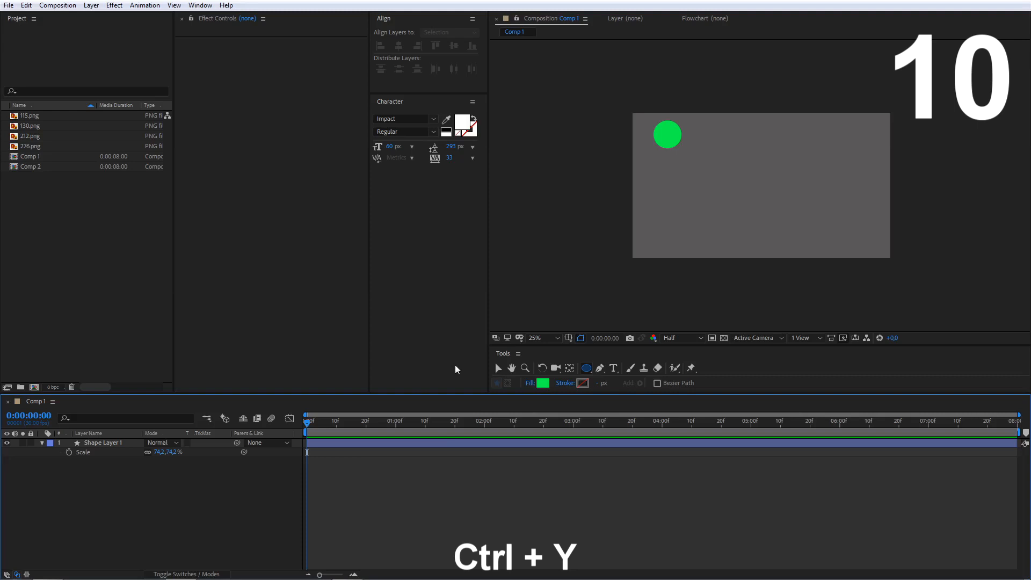
Step: Start a new solid and change its color to medium blue
key("ctrl+y")
left_click_drag(402, 177, 424, 97)
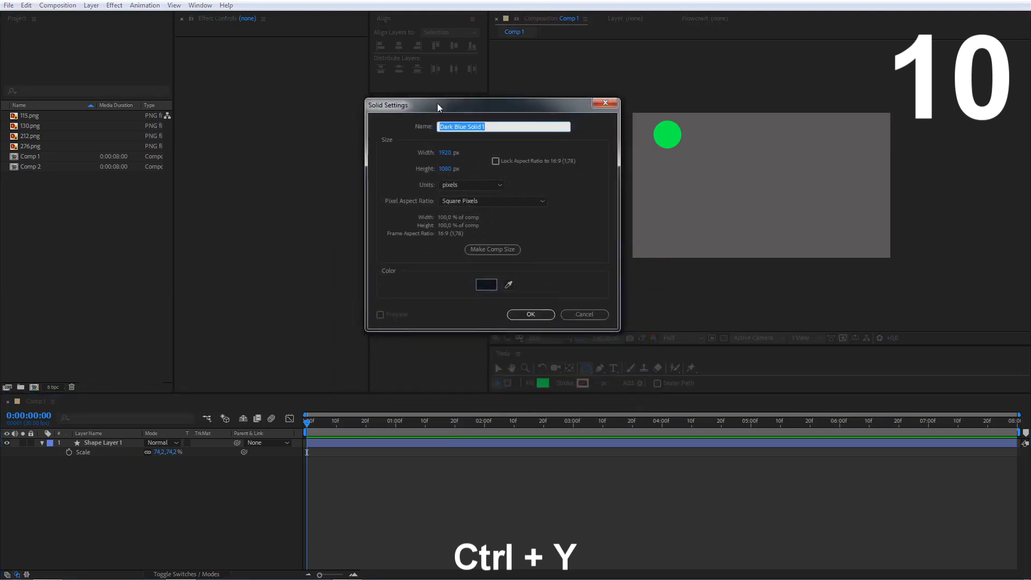
left_click(483, 279)
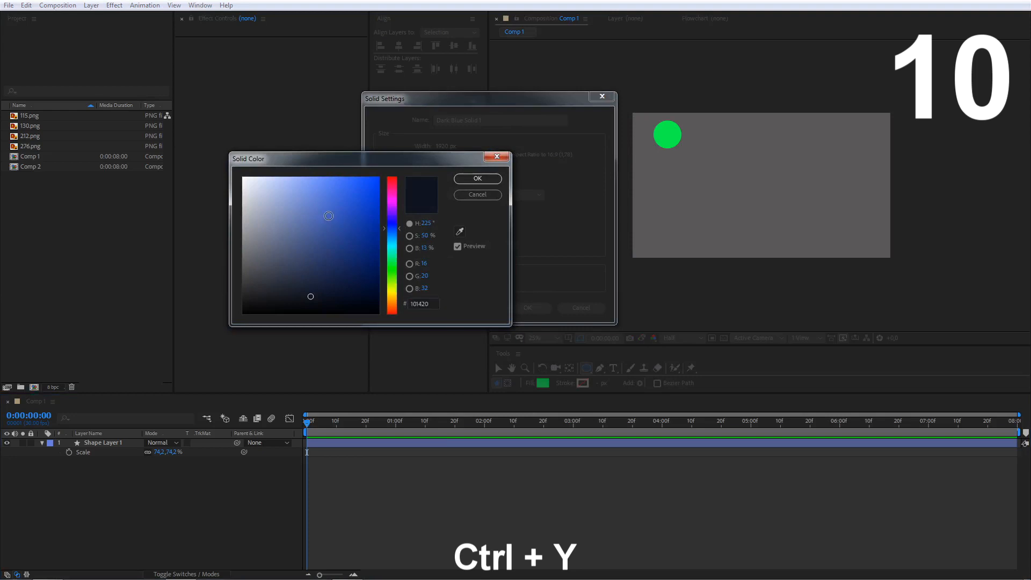
left_click_drag(328, 214, 334, 206)
left_click(472, 182)
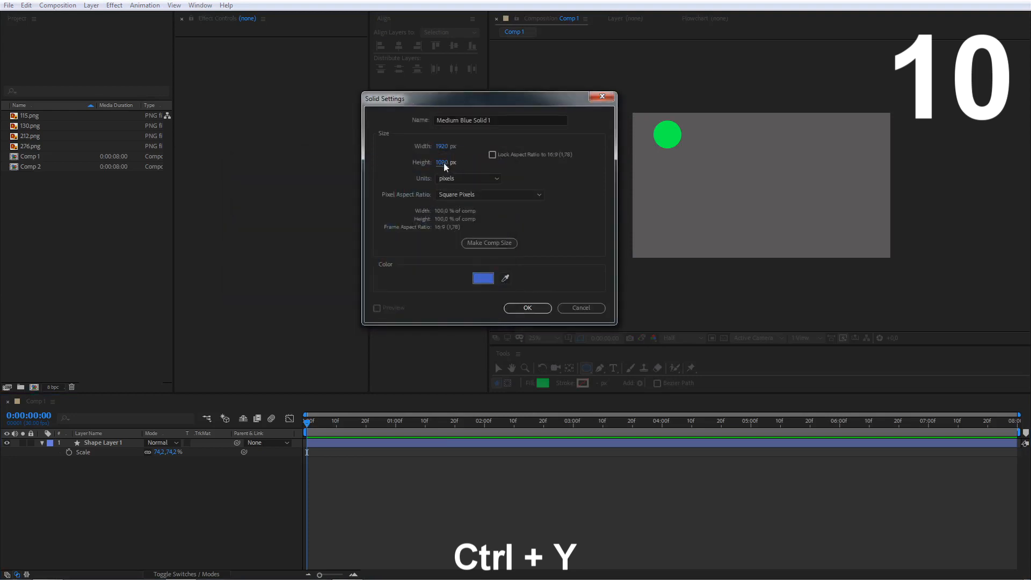
Step: Set the new solid's width and height to 200 px and add it to Comp 1
left_click(444, 163)
type("200")
key("shift+Tab")
type("200")
left_click(528, 308)
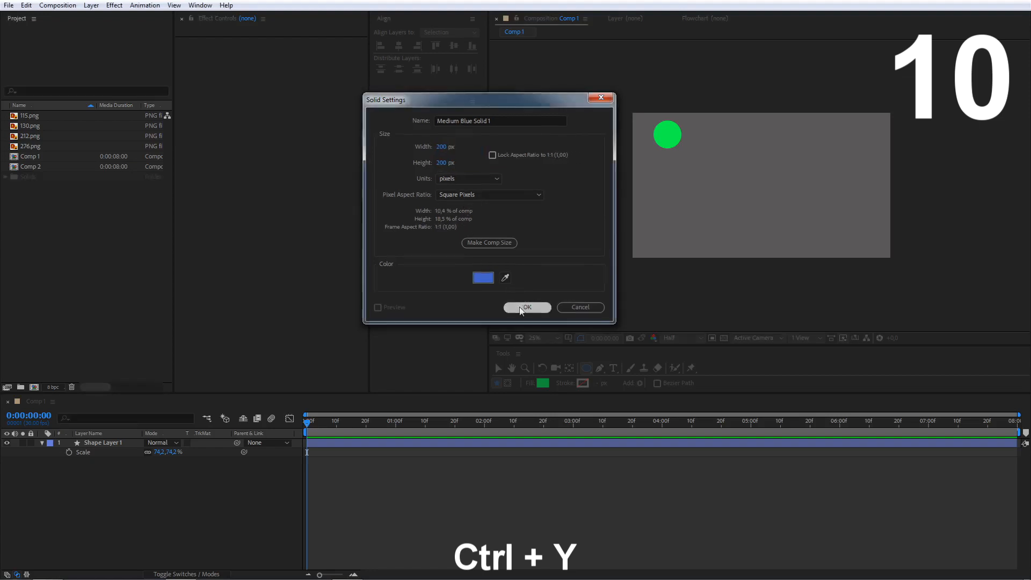
left_click(198, 493)
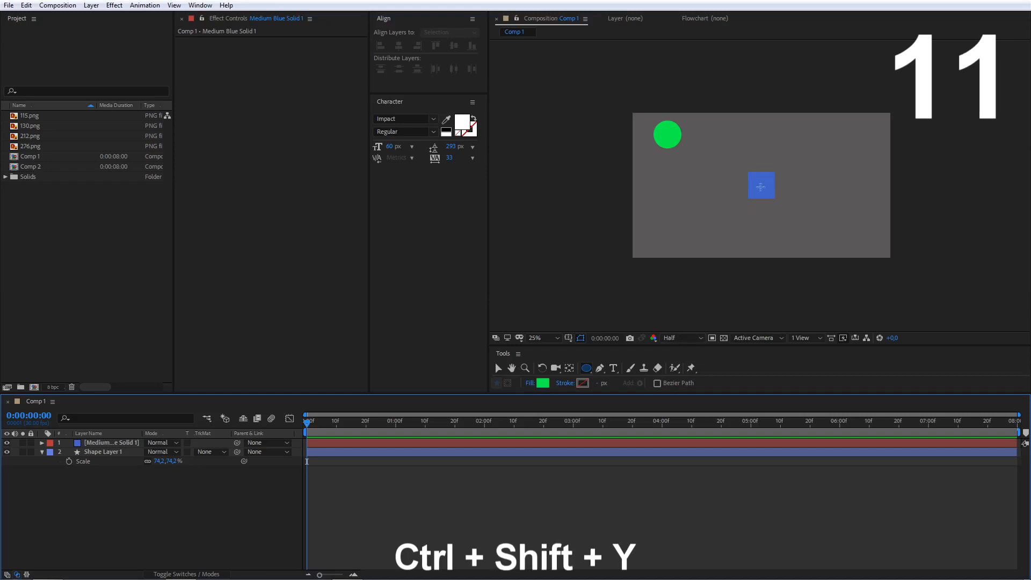
Step: Edit the blue solid's settings so that it matches the composition size
left_click(105, 443)
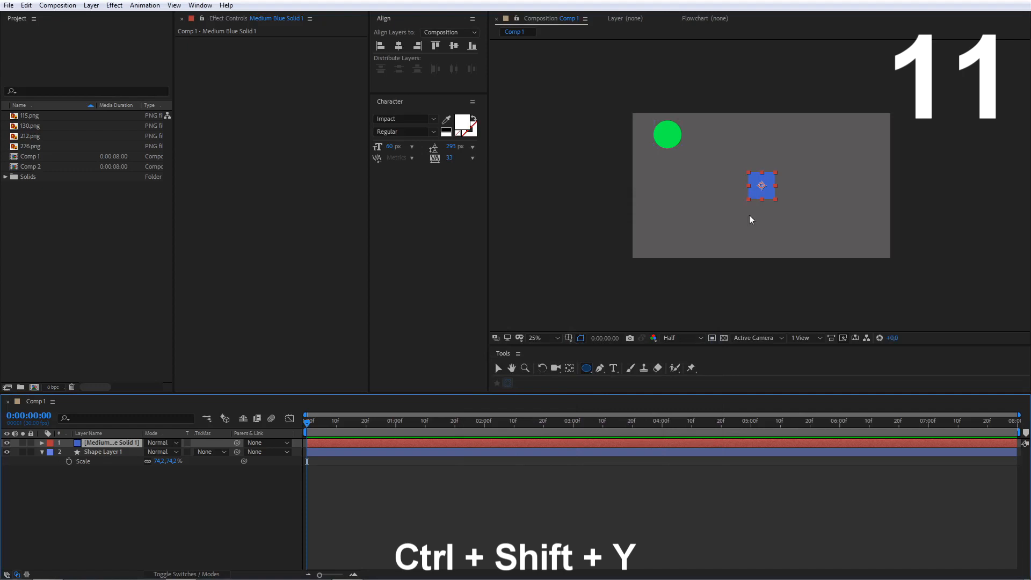
key("ctrl+shift+y")
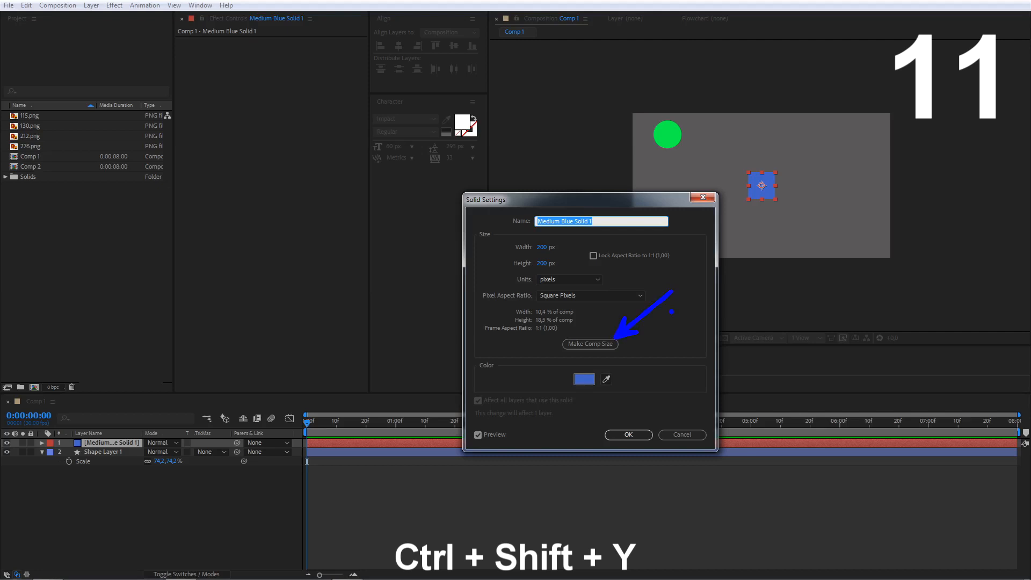
left_click(606, 342)
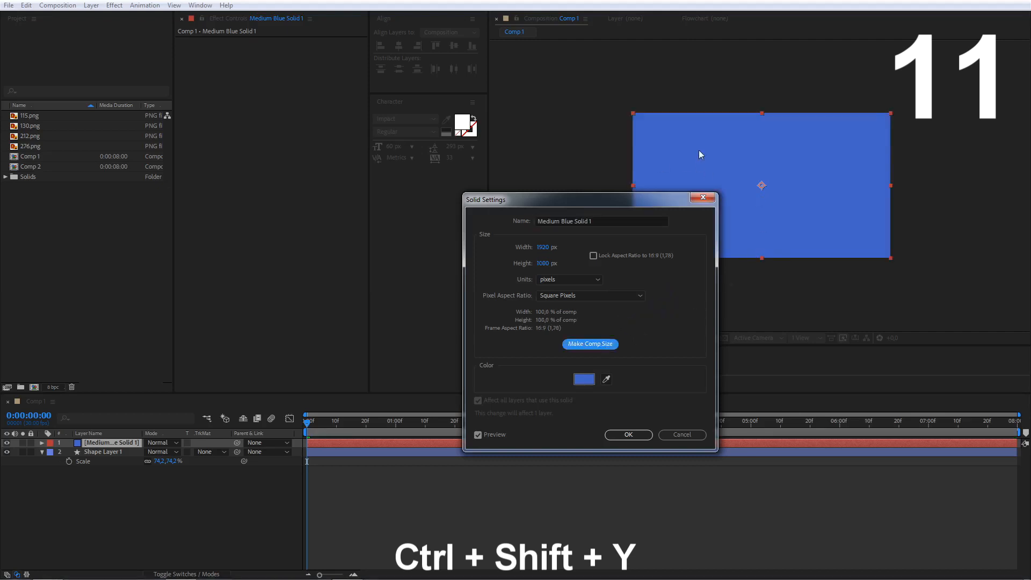
left_click(624, 435)
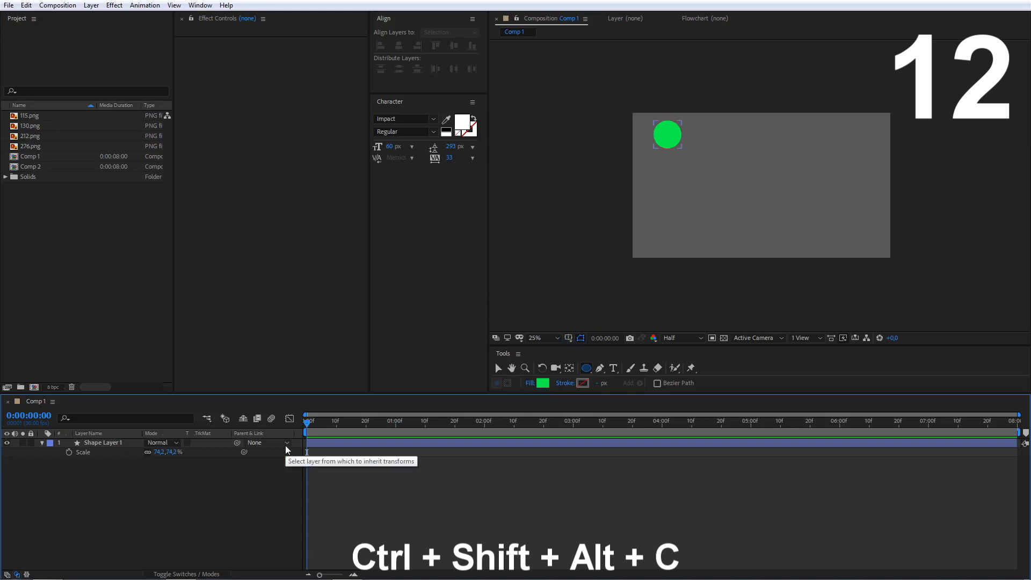
Step: Add a Two-Node Camera to Comp 1 with the offered camera settings
key("ctrl+shift+alt+c")
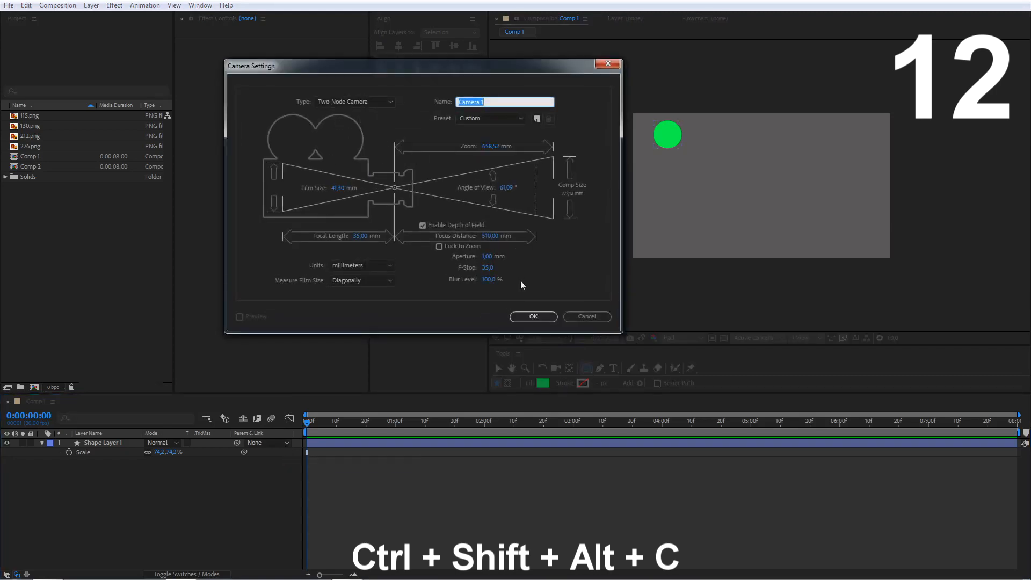
left_click(533, 317)
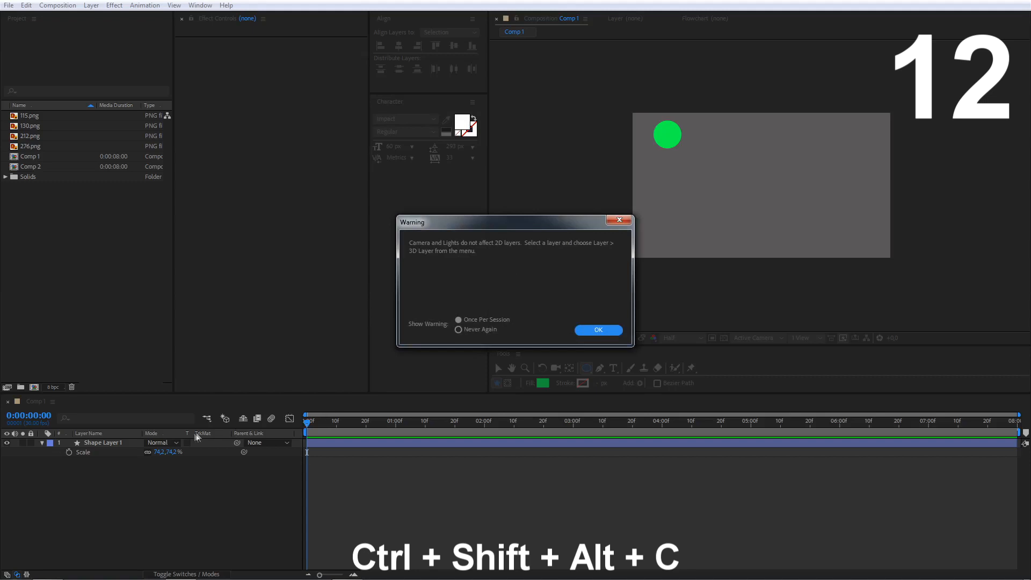
left_click(600, 329)
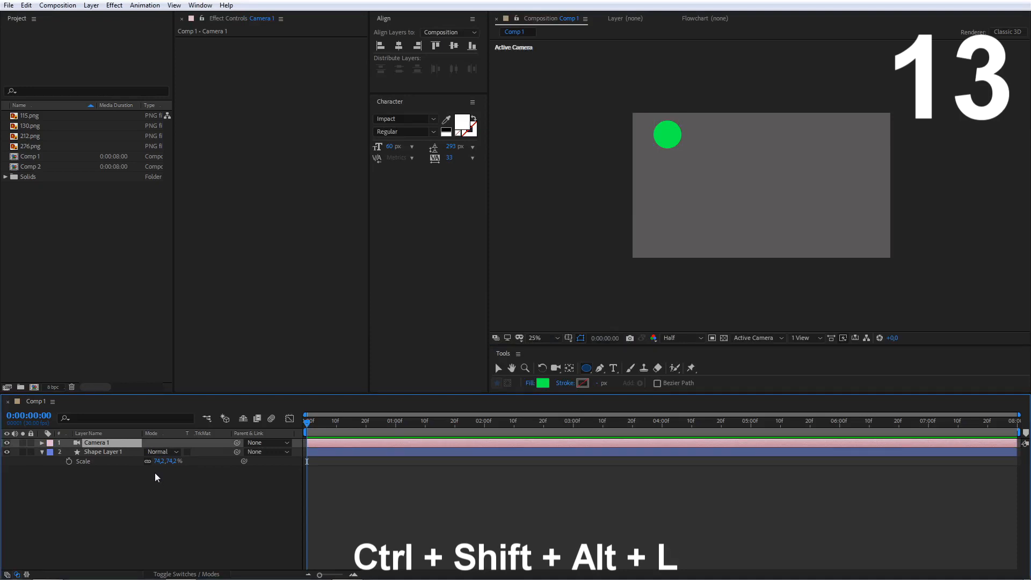
Step: Add a Spot light with the offered settings, and undo both the light and the camera
key("ctrl+shift+alt+l")
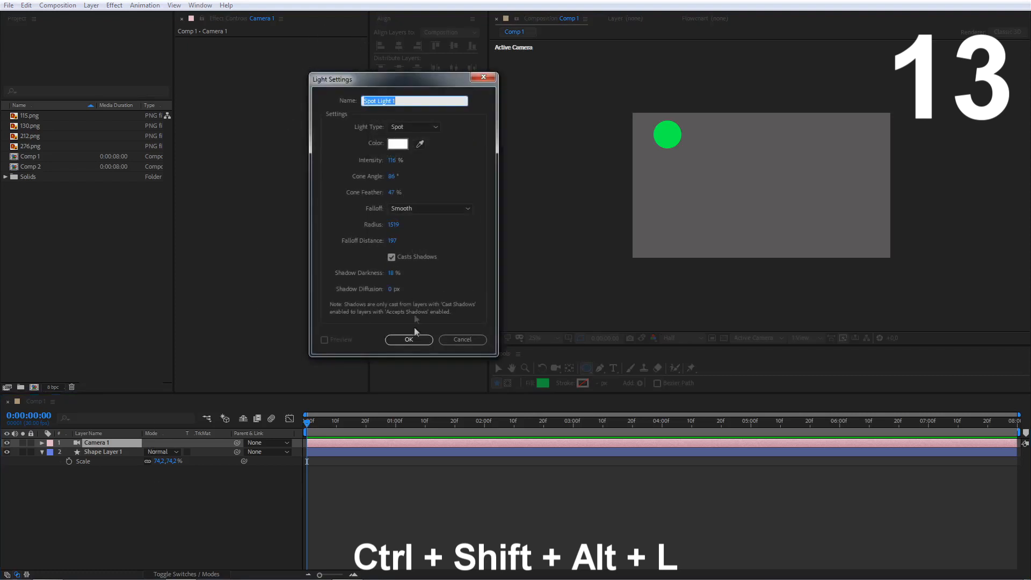
left_click(422, 341)
key("ctrl+z")
key("ctrl+z")
left_click(180, 468)
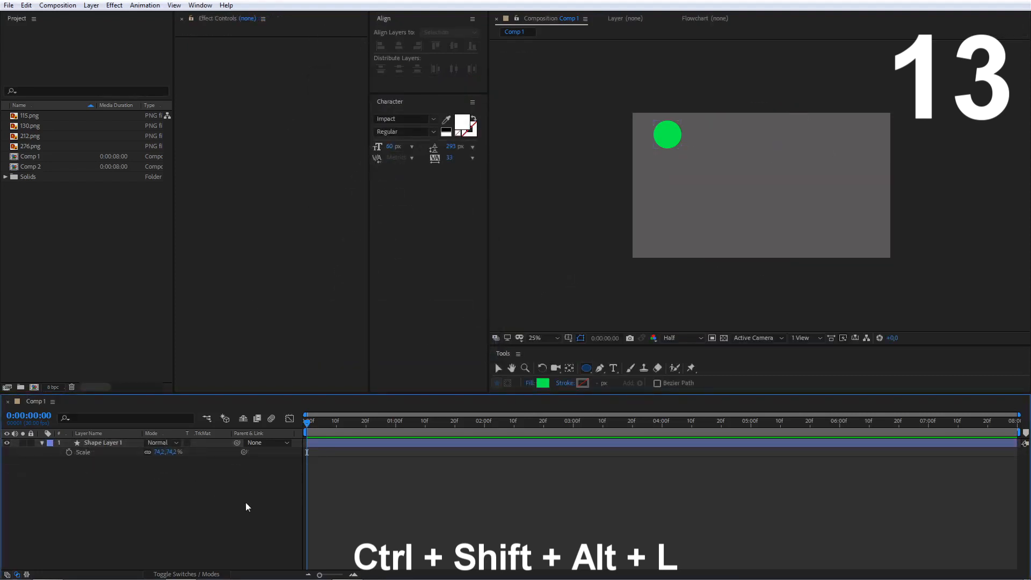
Step: Add 115.png, 130.png and 212.png to Comp 1 as layers below Shape Layer 1
left_click(34, 117)
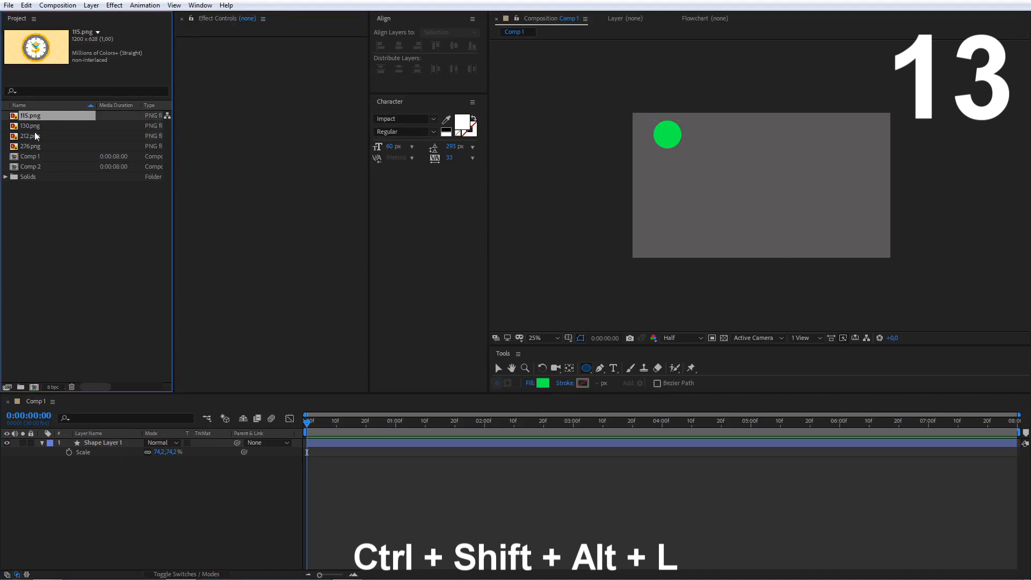
left_click(34, 137, "shift")
left_click_drag(35, 137, 129, 529)
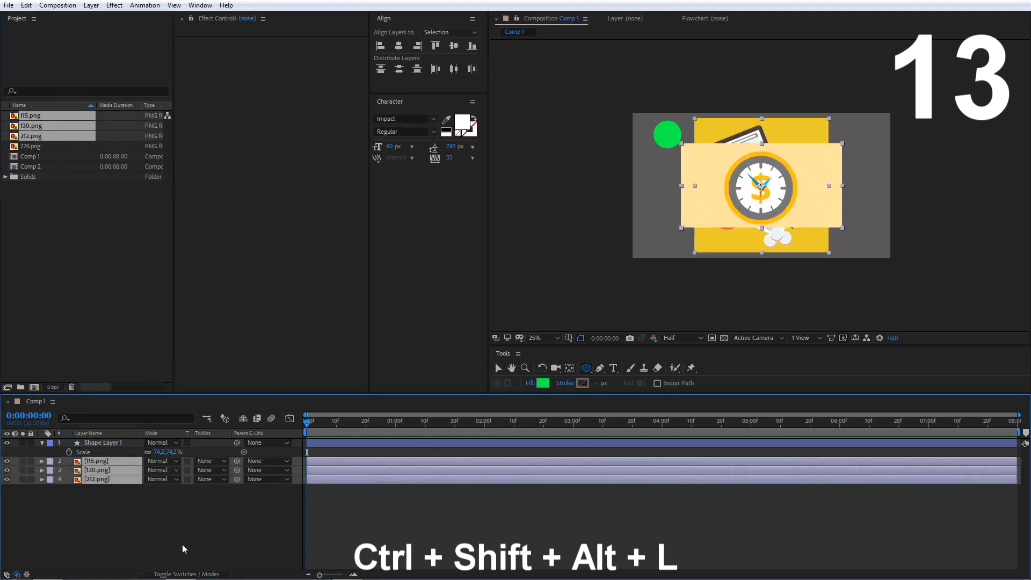
left_click(204, 505)
Step: Draw a closed four-point green shape over the clock image with the Pen tool, with no layer selected
key("ctrl+2")
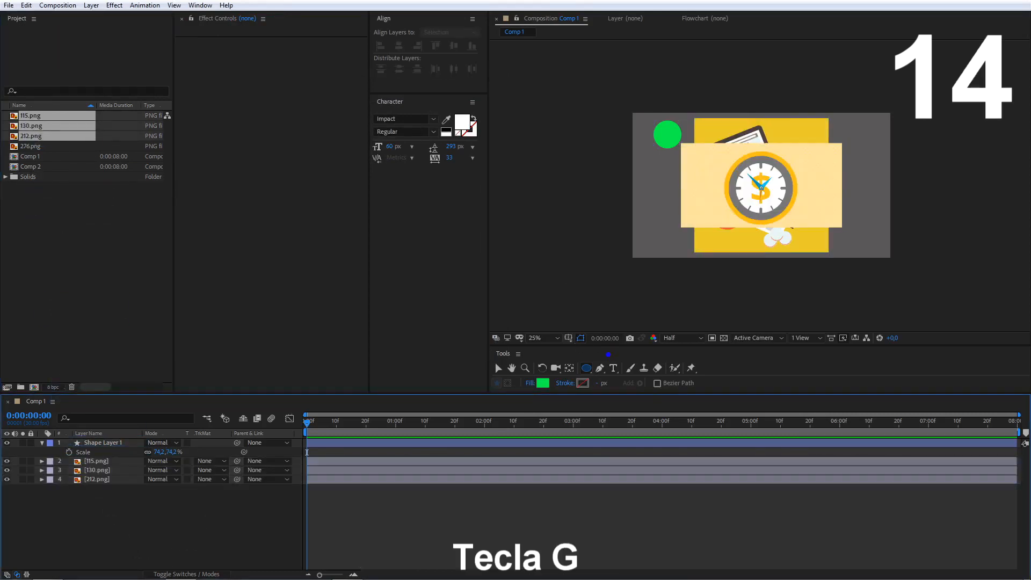
key("ctrl+2")
key("g")
left_click(711, 170)
left_click(799, 135)
left_click(805, 168)
left_click(791, 223)
left_click(717, 178)
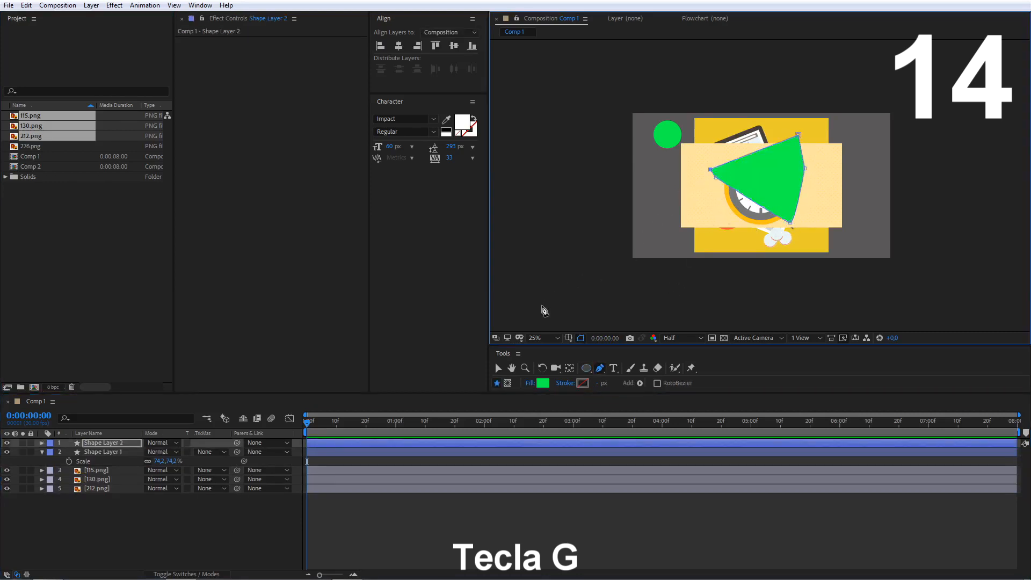
Step: Undo the points of the green pen shape and deselect its layer
key("ctrl+z")
key("ctrl+z")
key("ctrl+z")
key("ctrl+z")
key("ctrl+z")
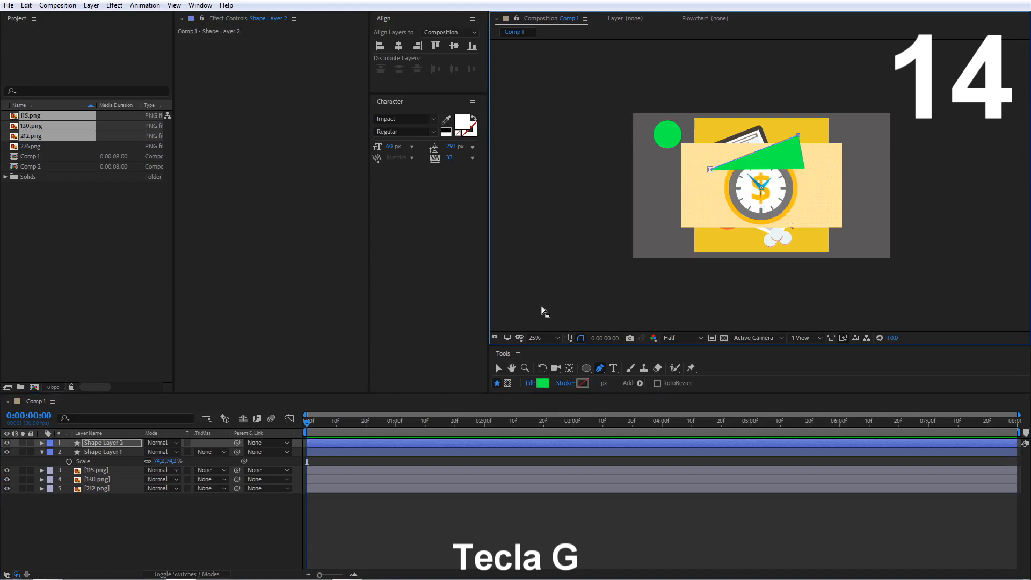
left_click(258, 463)
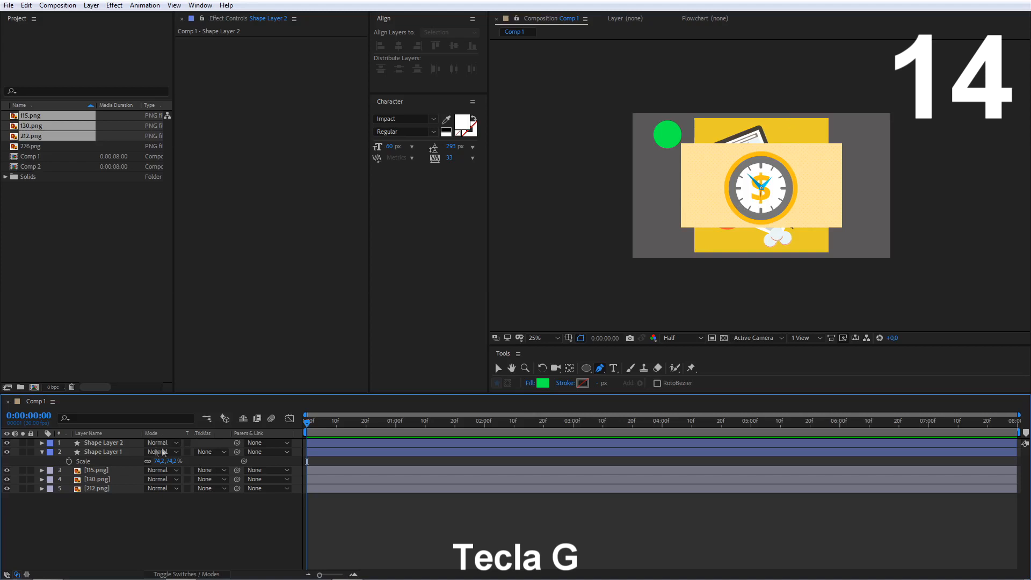
Step: Mask the 115.png layer with a closed seven-point Pen path around the clock
left_click(102, 471)
left_click(696, 211)
left_click(719, 160)
left_click(759, 146)
left_click(789, 149)
left_click(822, 180)
left_click(805, 221)
left_click(738, 228)
left_click(696, 211)
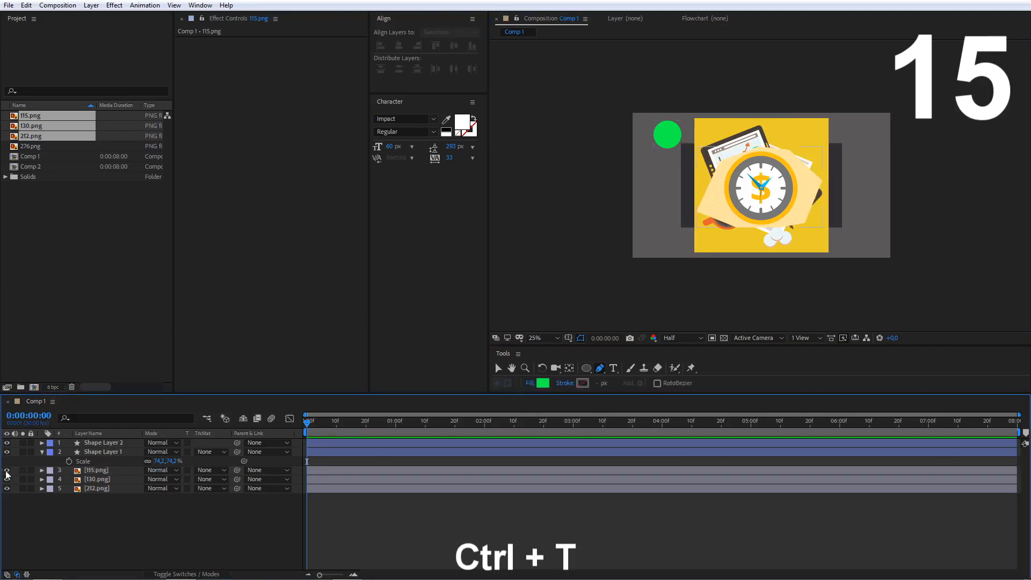
Step: Hide the 115.png, 130.png and 212.png layers
left_click_drag(7, 471, 7, 489)
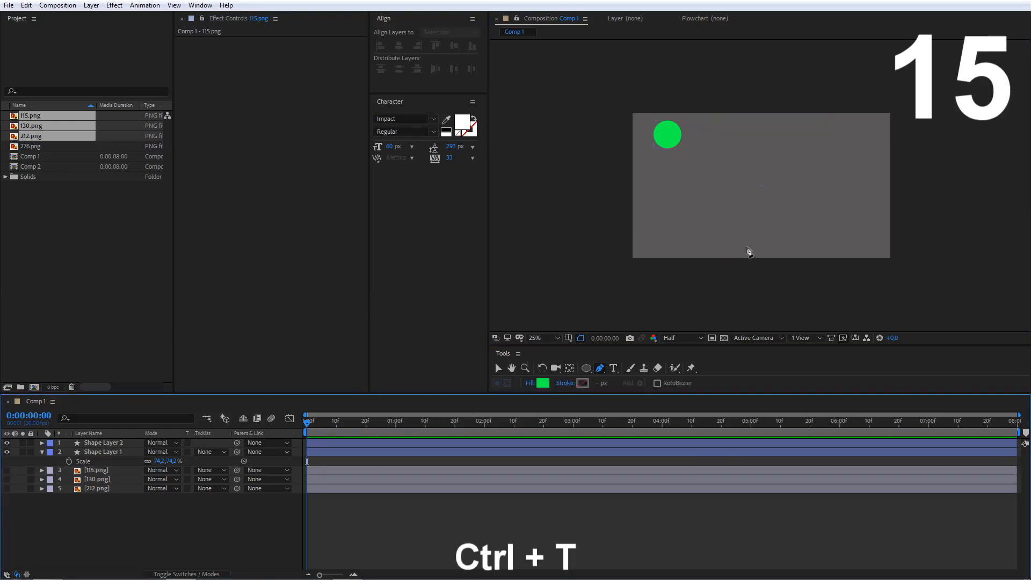
Step: Add a text layer reading "jhfdufvbdsfub" in the composition and center its anchor point on the text
key("ctrl+t")
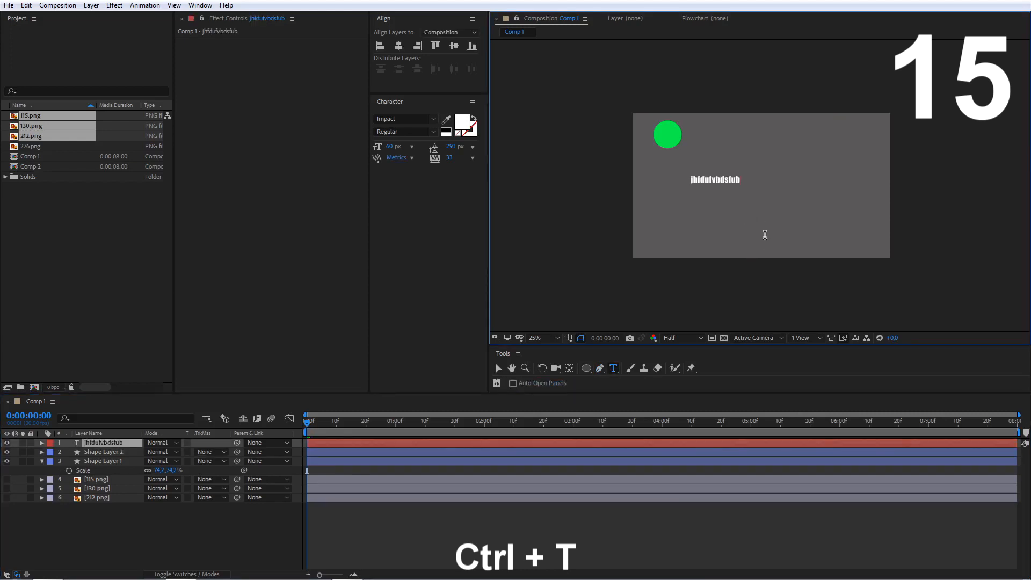
key("ctrl+t")
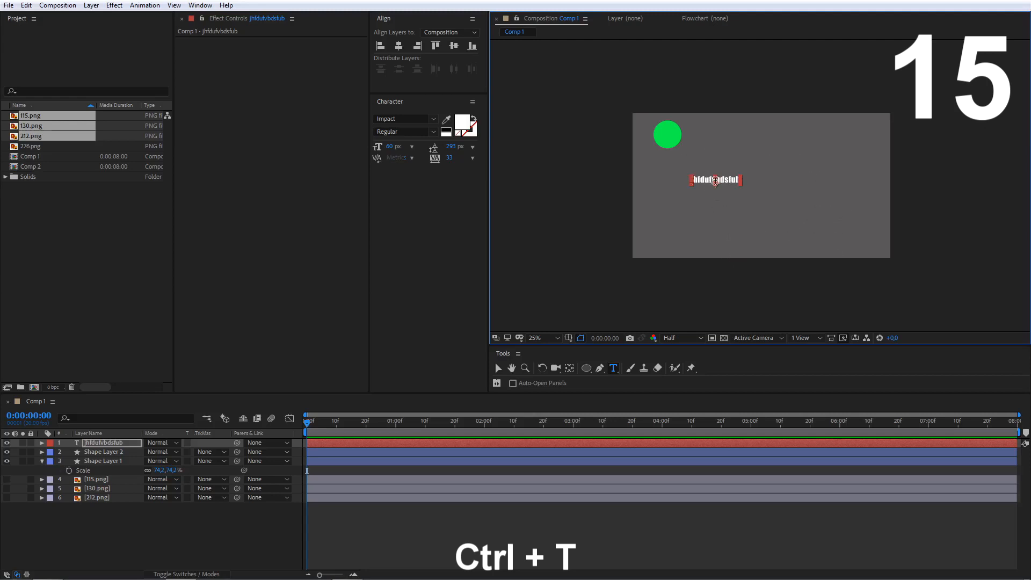
scroll(715, 181, "up", 2)
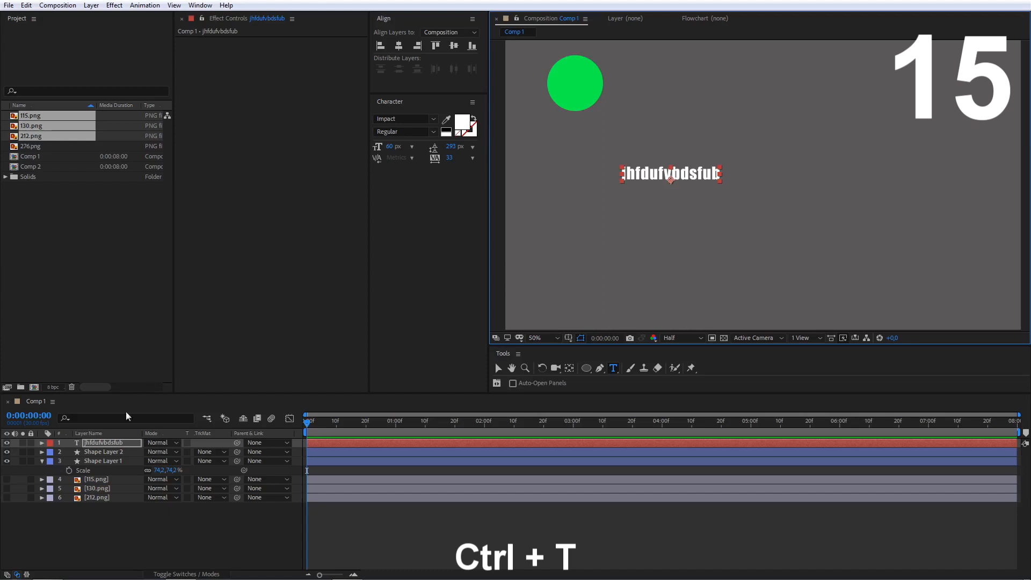
left_click(102, 442)
key("ctrl+alt+Home")
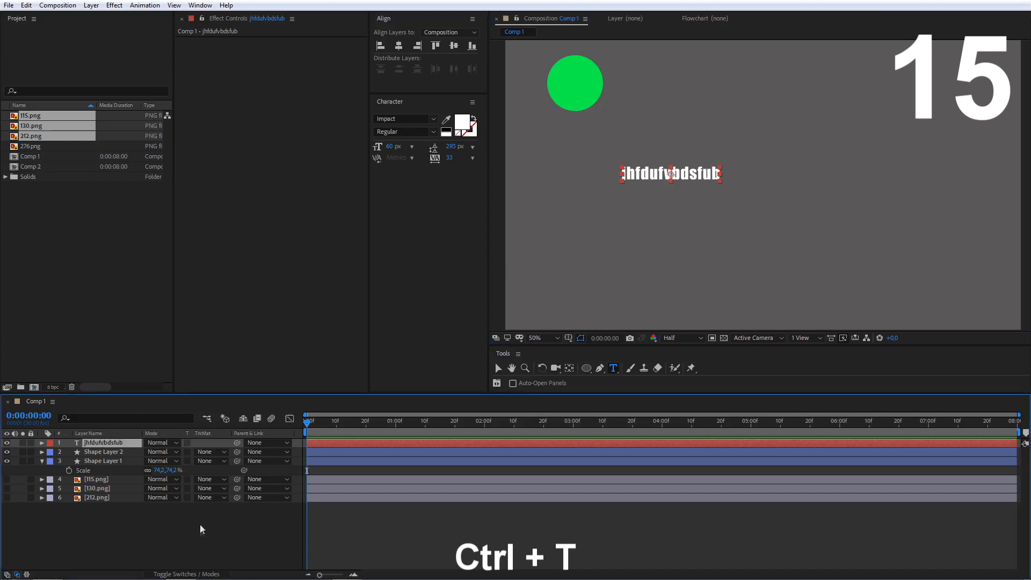
left_click(200, 525)
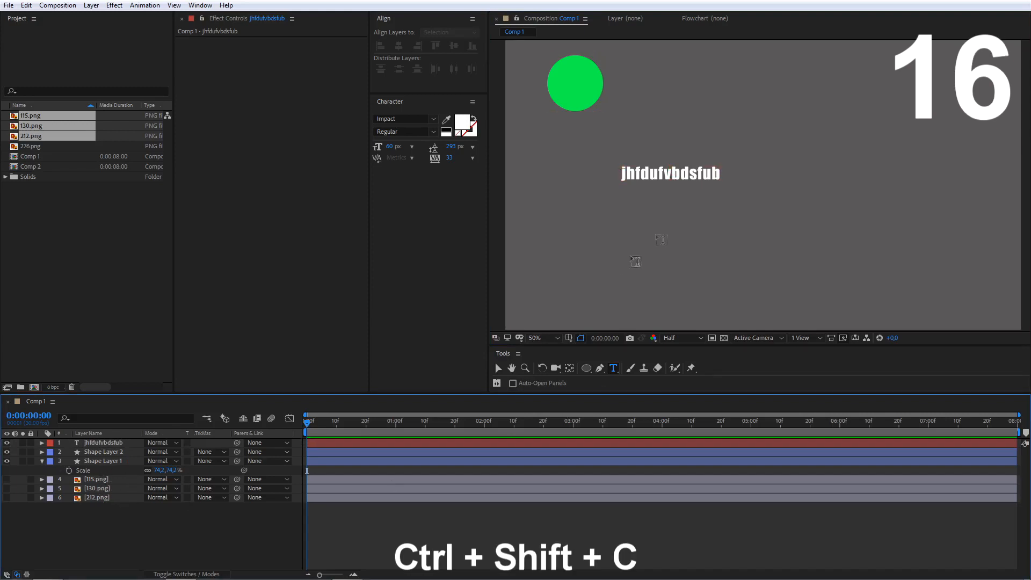
Step: Pre-compose all layers of Comp 1, moving all attributes into the new composition, and go back to Comp 1
key("comma")
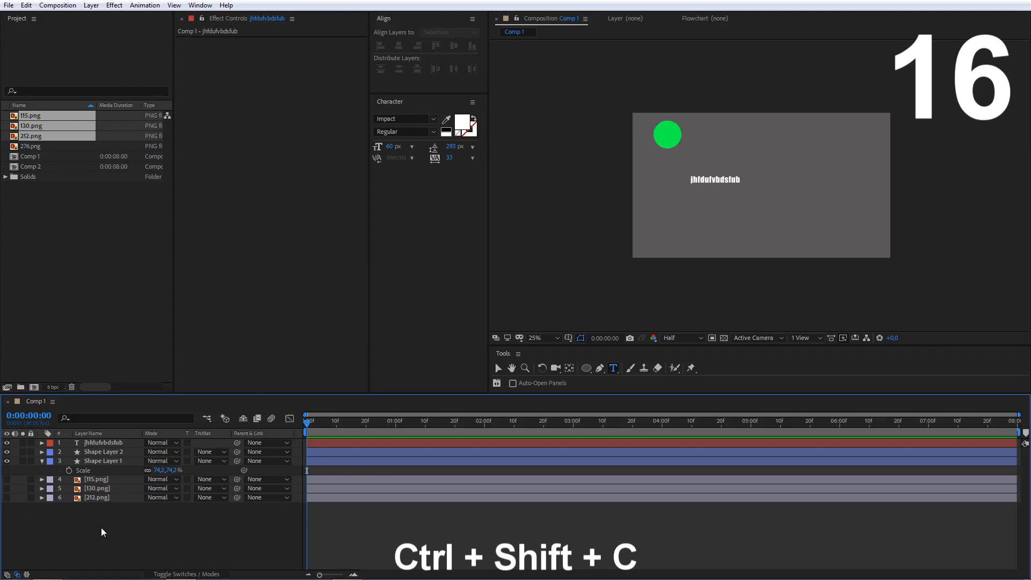
key("ctrl+a")
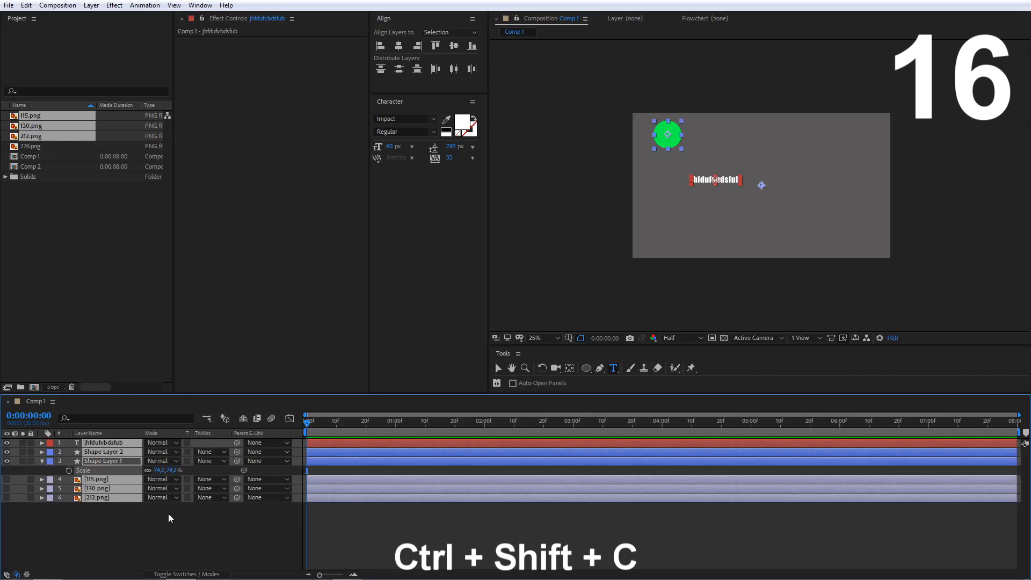
key("ctrl+shift+c")
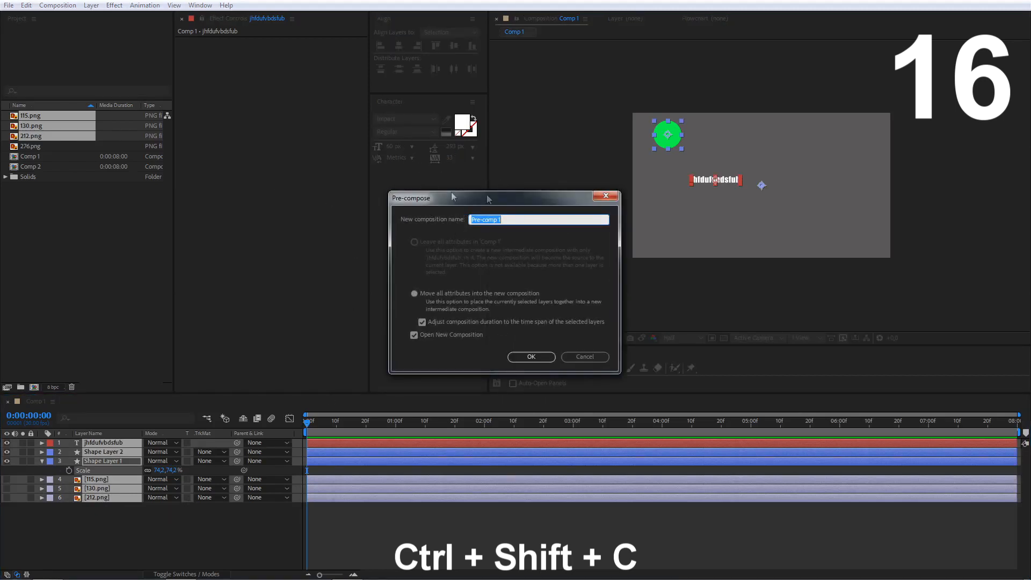
left_click(531, 357)
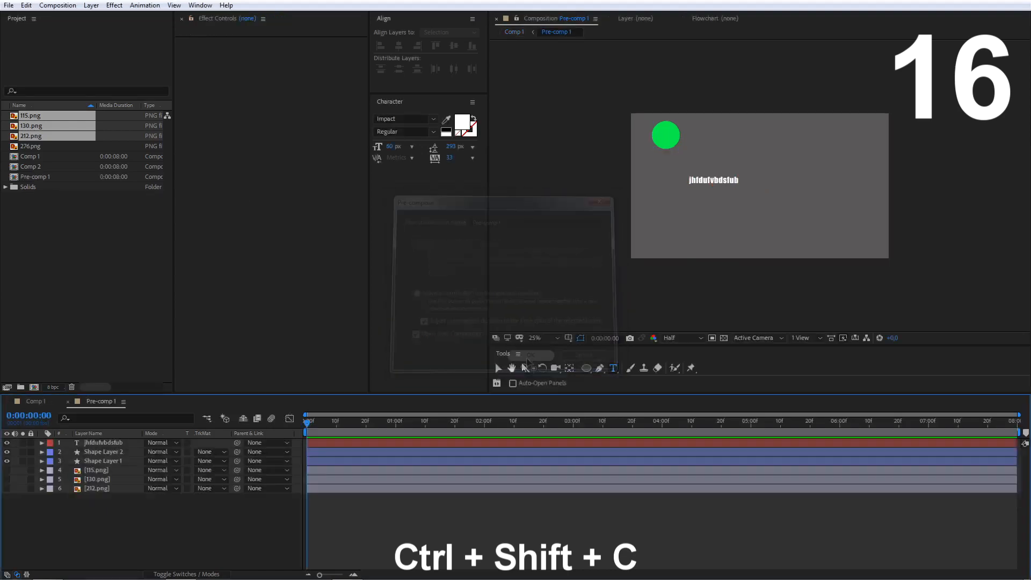
left_click(37, 401)
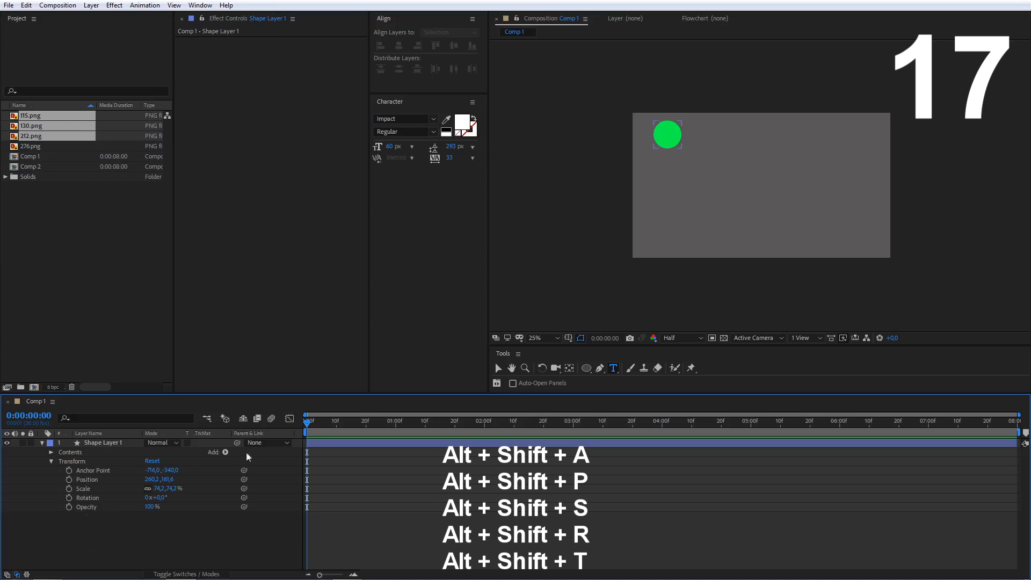
Step: Set keyframes for Shape Layer 1's Anchor Point, Position, Scale, Rotation and Opacity at 0:00:00:00
mouse_move(307, 428)
left_mouse_down()
mouse_move(318, 429)
mouse_move(303, 431)
left_mouse_up()
key("alt+shift+a")
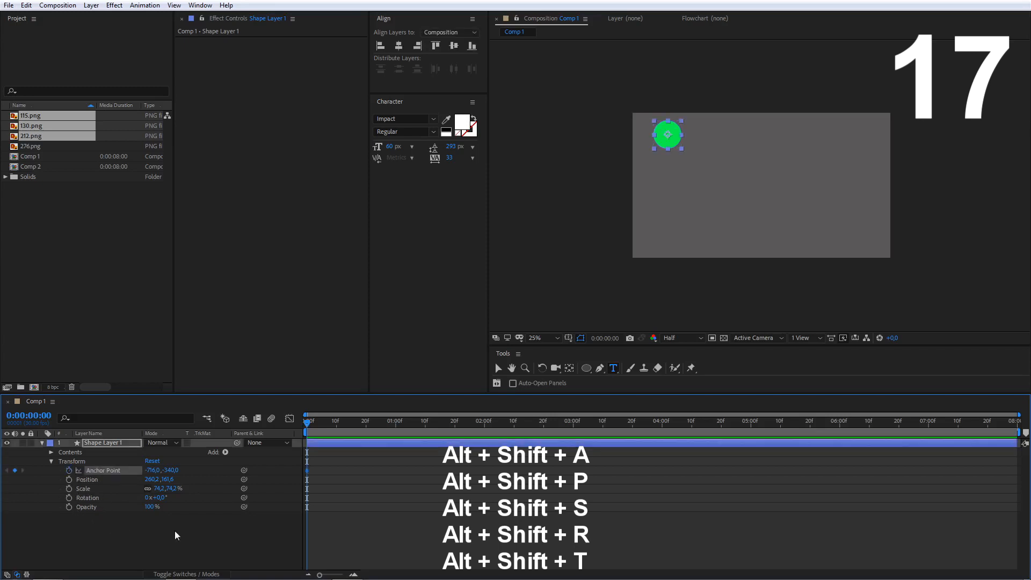
key("alt+shift+p")
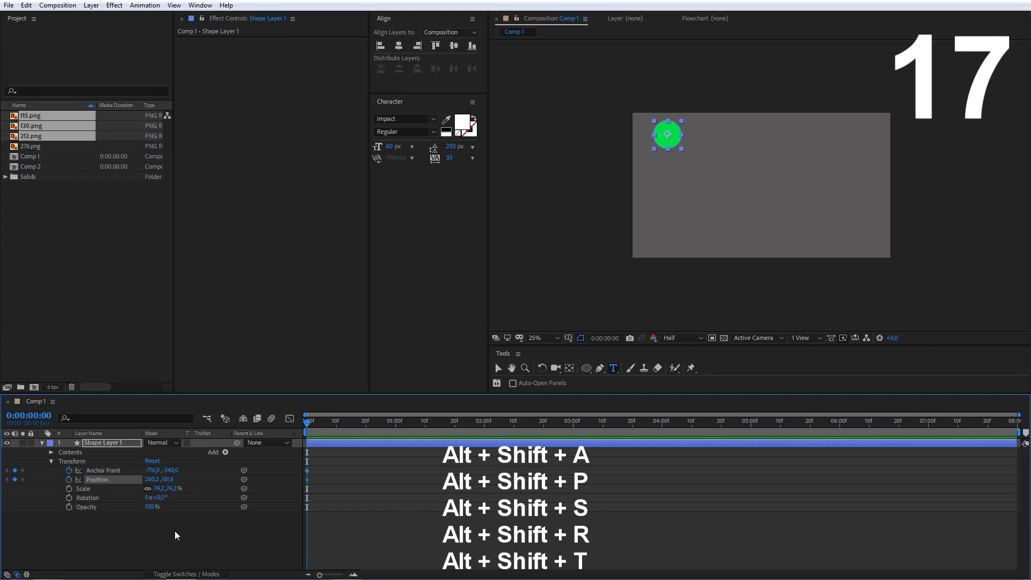
key("alt+shift+s")
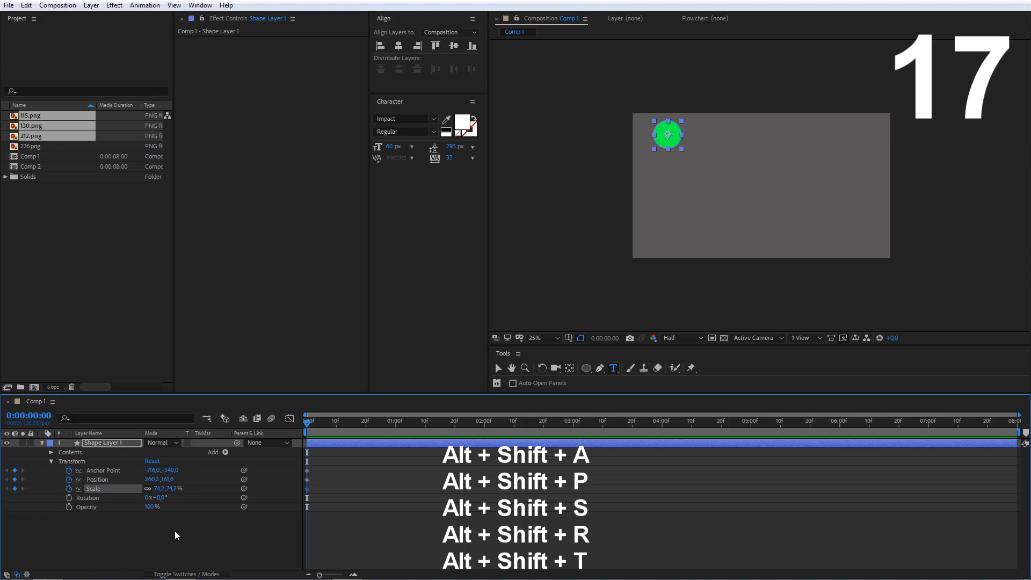
key("alt+shift+r")
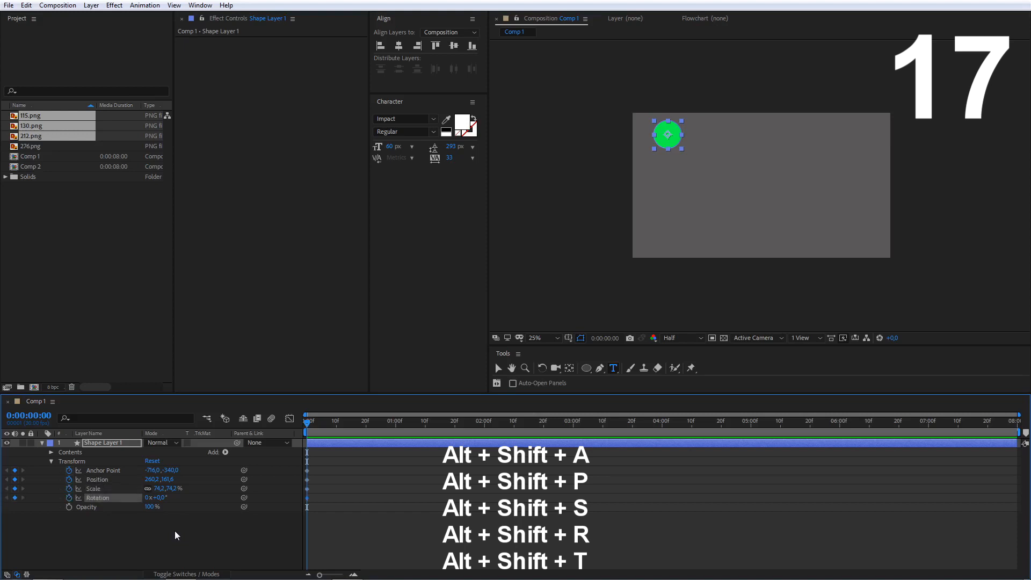
key("alt+shift+t")
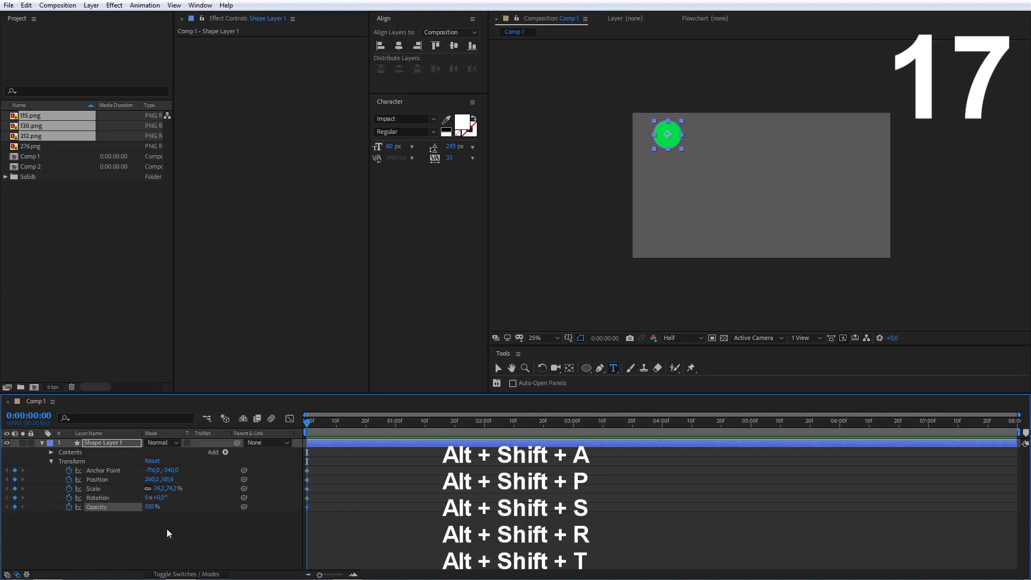
Step: Animate the green circle's position, moving it across the frame at 0:00:00:12 and to about 440, 850 at 0:00:01:02
left_click_drag(307, 422, 343, 423)
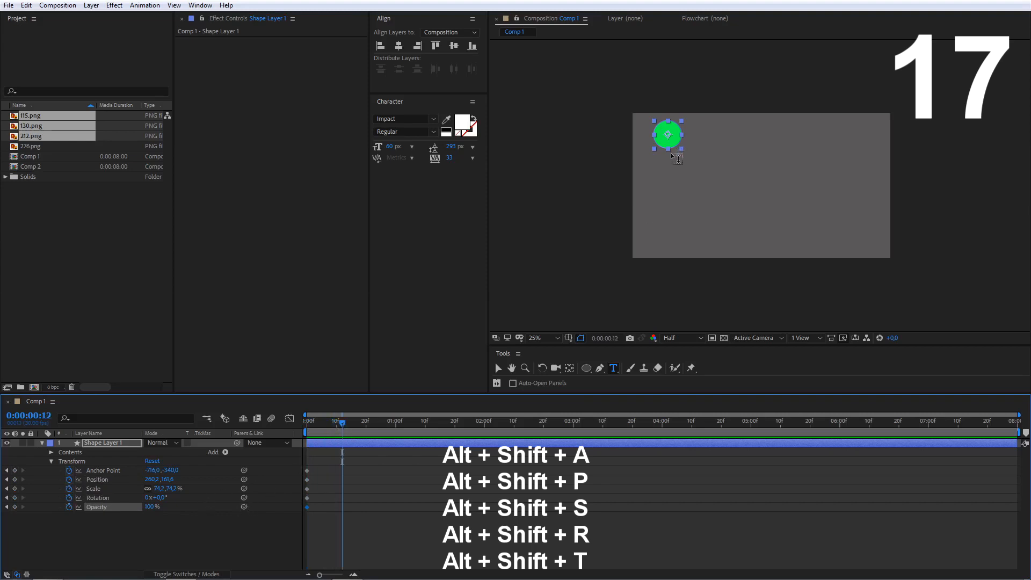
key("v")
left_click_drag(669, 141, 832, 187)
left_click_drag(350, 425, 401, 425)
left_click_drag(814, 183, 672, 244)
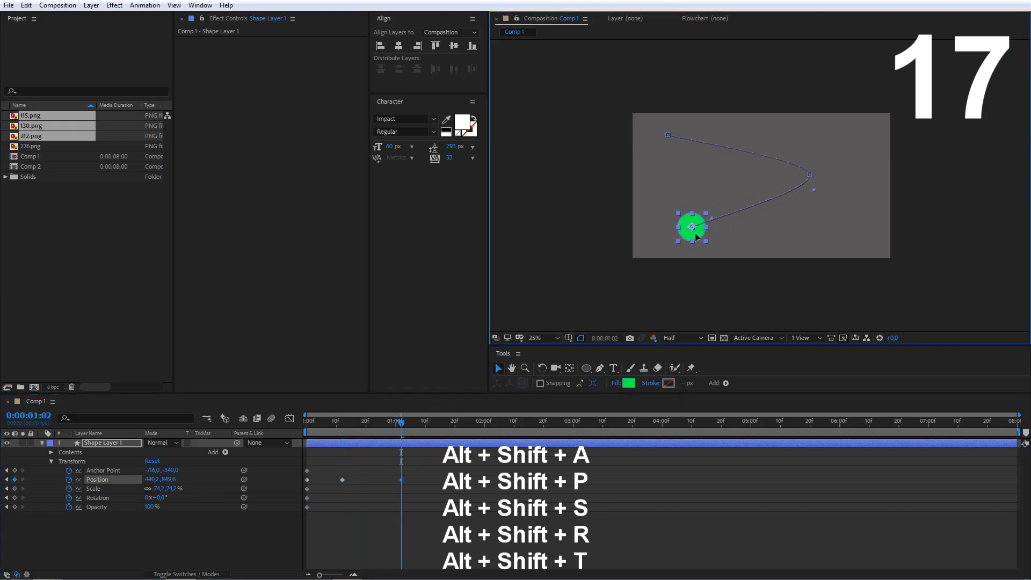
left_click(340, 453)
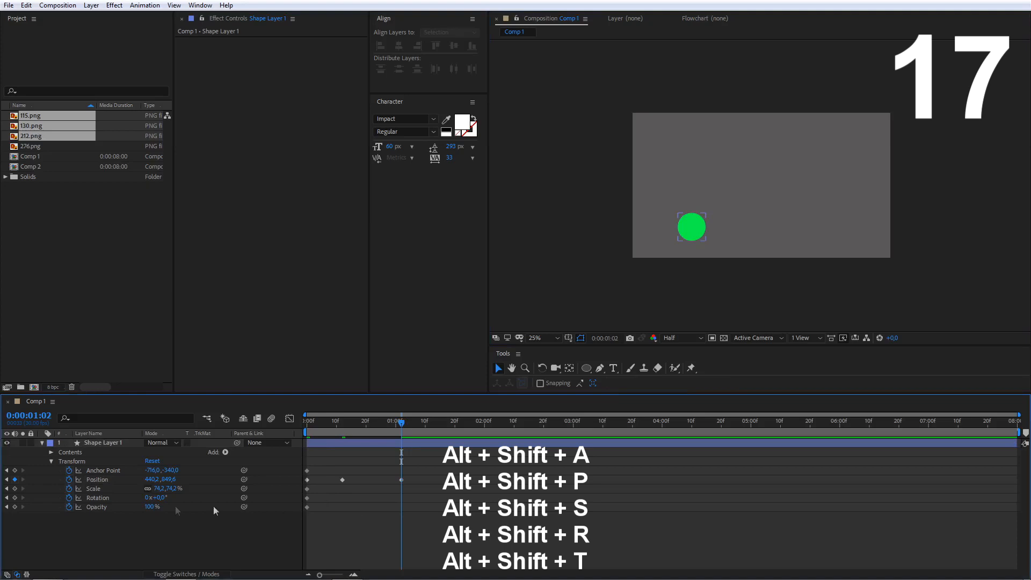
Step: Preview the circle's animation from the start of the composition
left_click_drag(401, 423, 272, 453)
key("space")
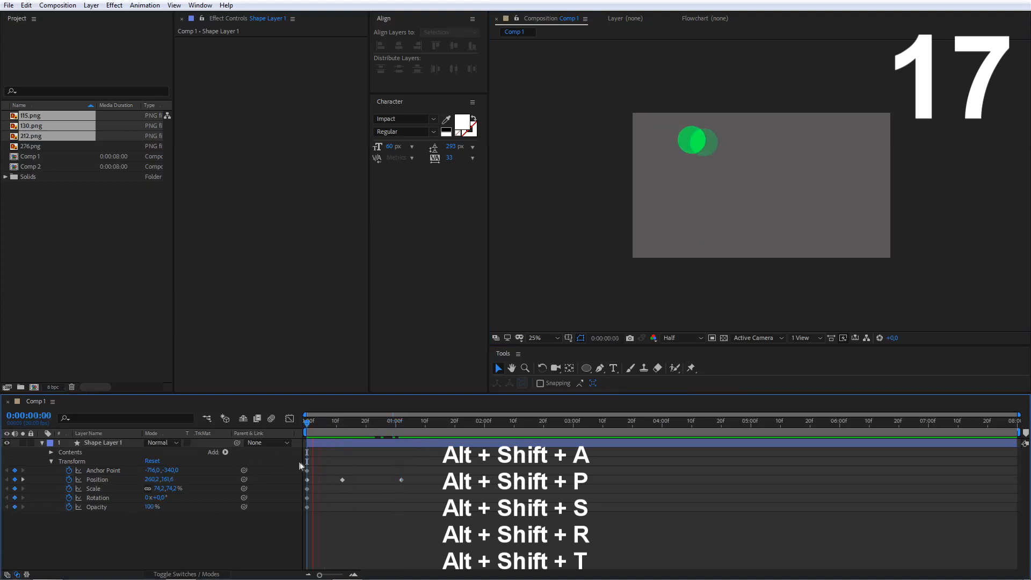
key("space")
Step: Collapse Shape Layer 1's properties and reveal only its keyframed ones
left_click(51, 461)
left_click(42, 443)
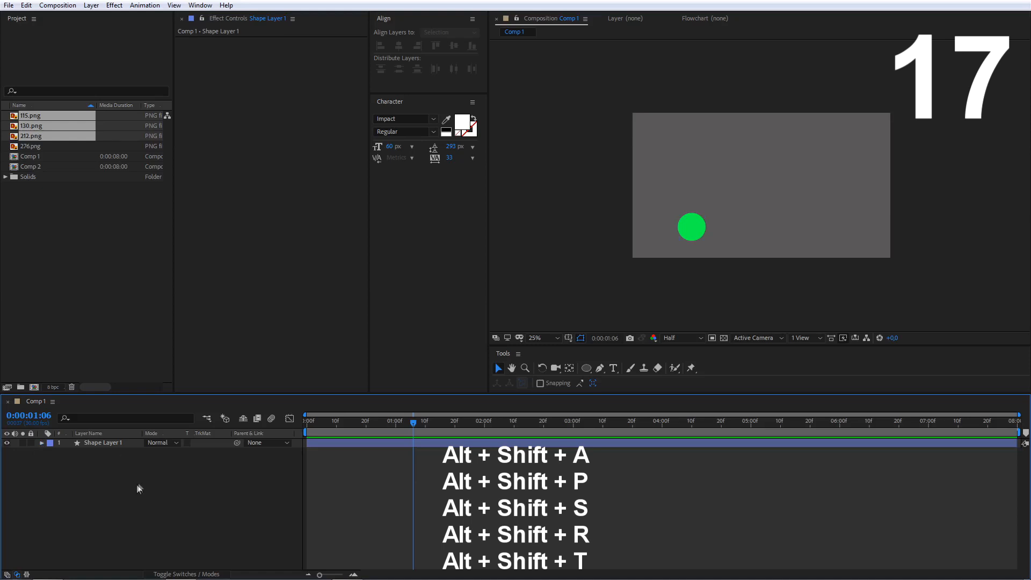
left_click(144, 443)
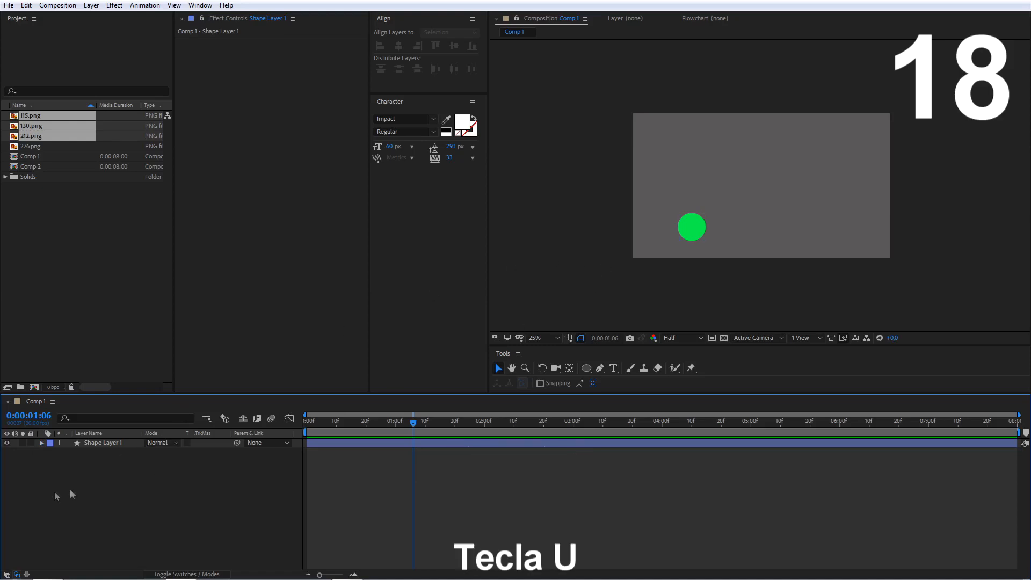
left_click(94, 445)
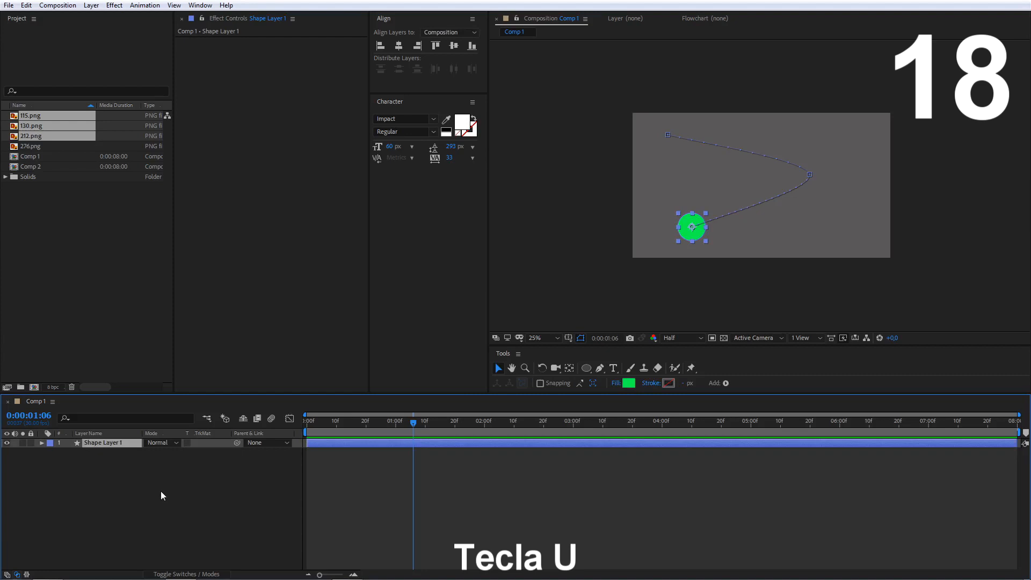
key("u")
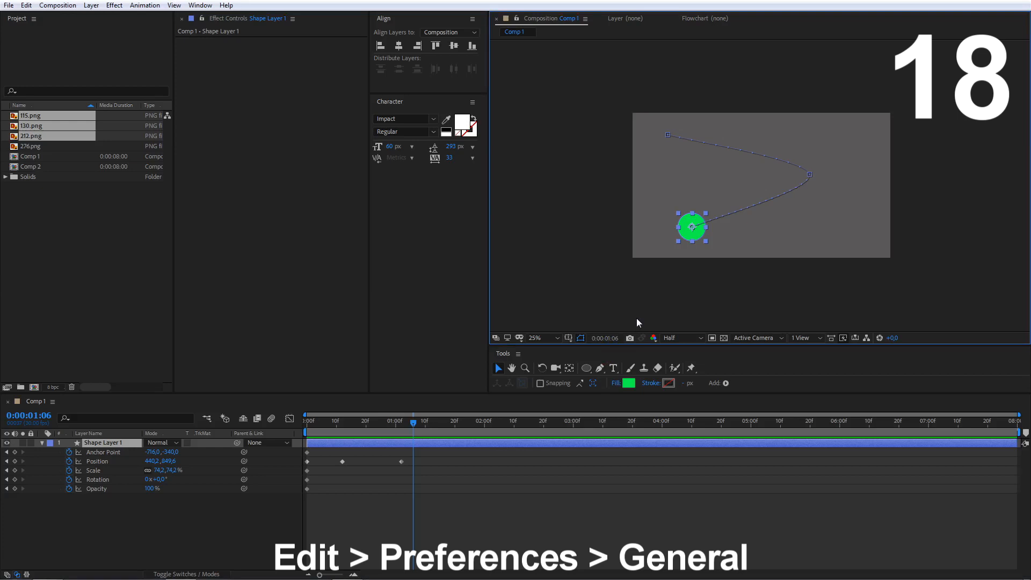
Step: Use the Pen tool to convert the middle point of the circle's motion path between curve and corner
key("g")
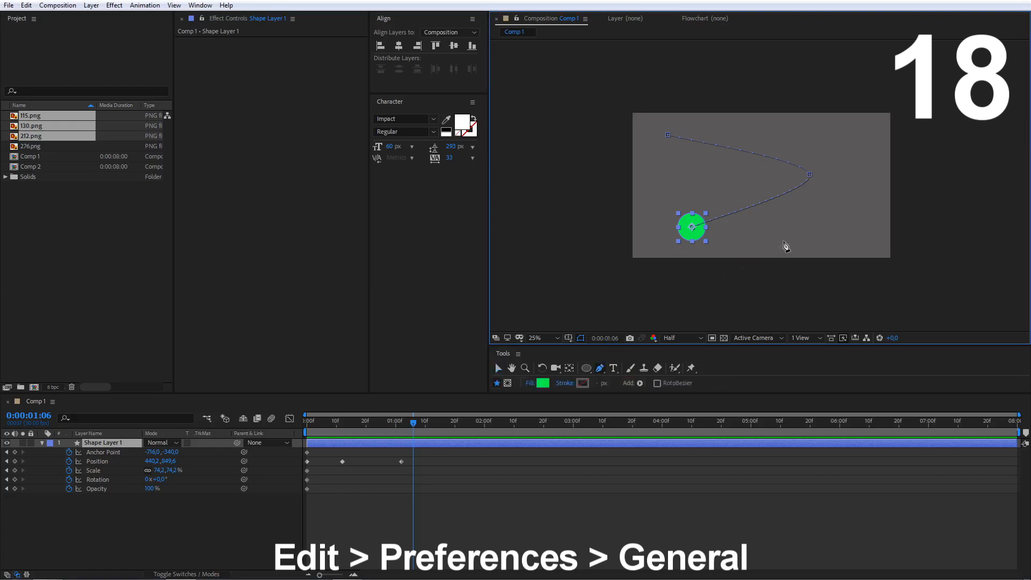
left_click(810, 174)
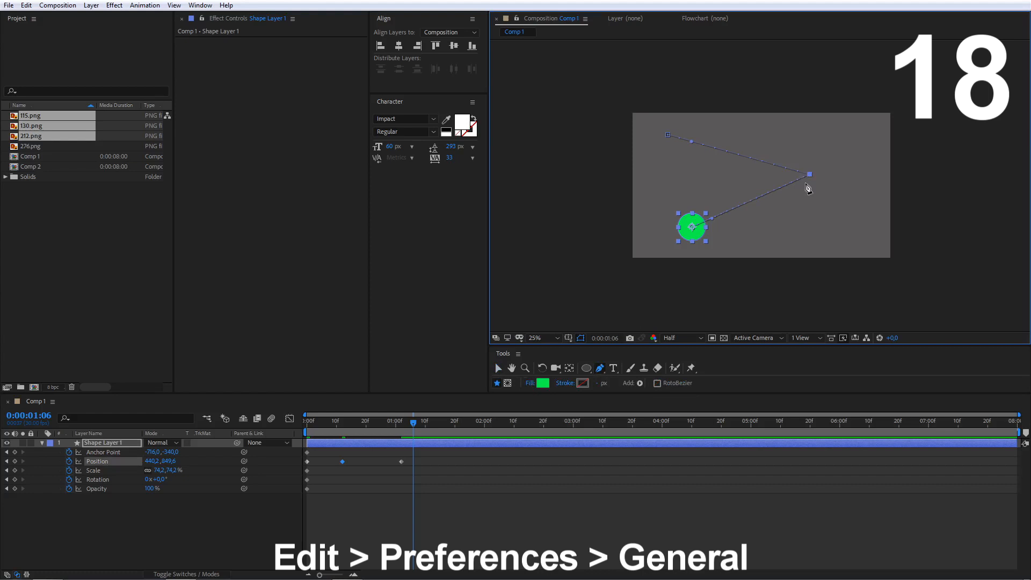
left_click(809, 175)
Step: Deselect the shape layer and open the General preferences
left_click(262, 520)
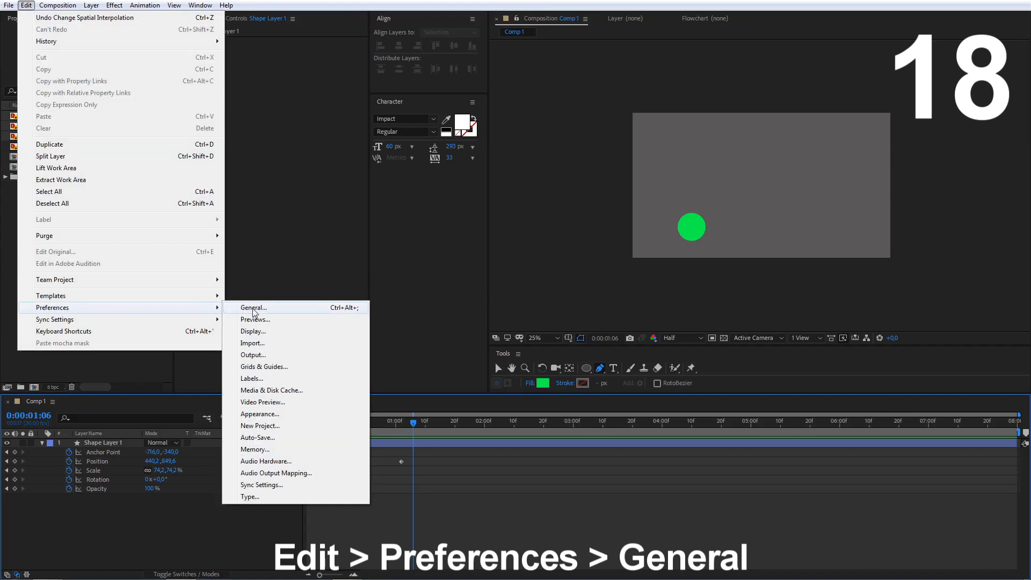
left_click(252, 308)
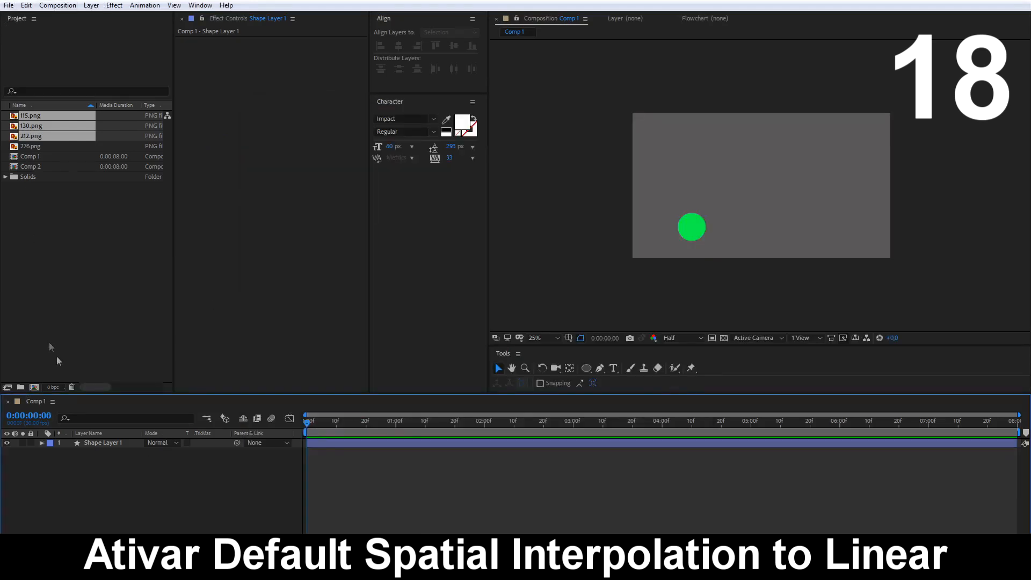
Step: Delete Shape Layer 1 and draw a new small green circle in the upper-left area of the composition
left_click(112, 441)
key("Delete")
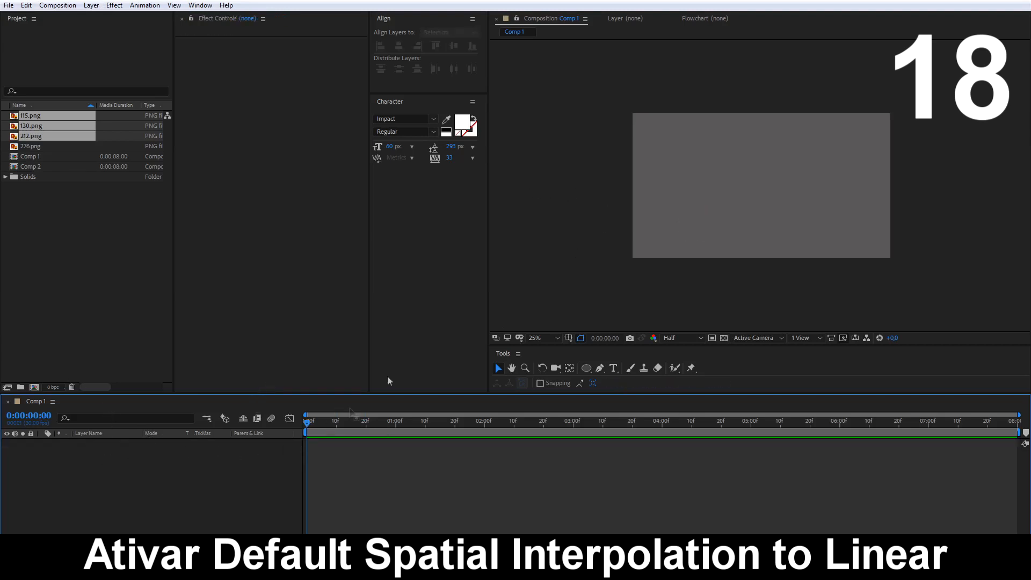
left_click(586, 368)
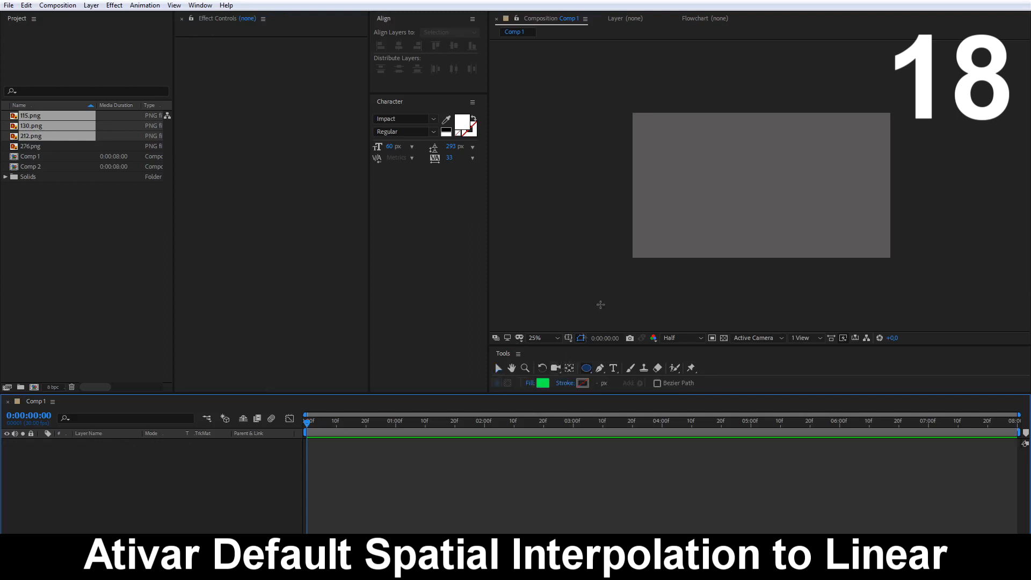
left_click_drag(656, 146, 686, 174)
left_click(153, 529)
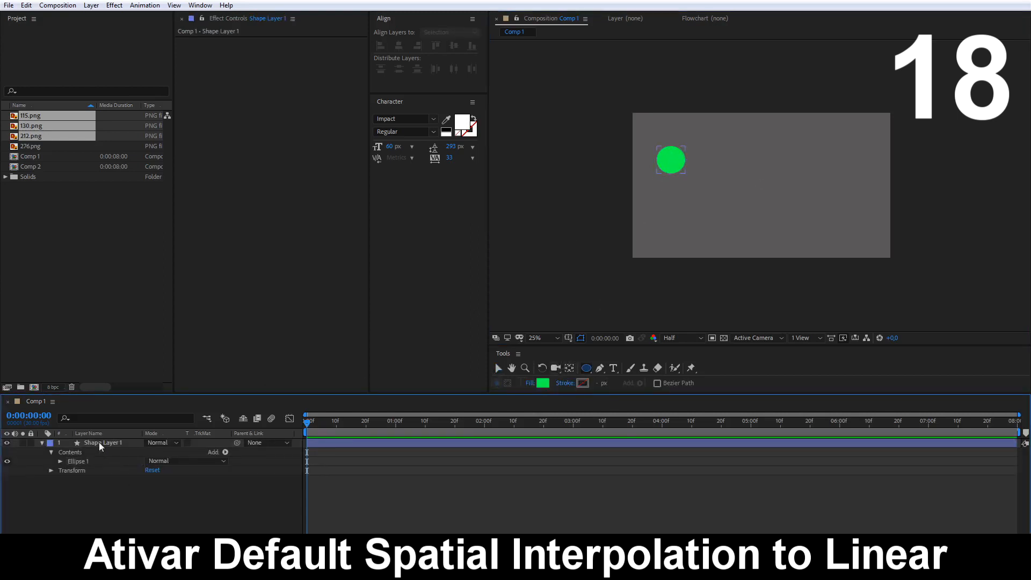
Step: Keyframe the new circle's Position at 0:00:00:00 and move it to about 1222, 602 at 0:00:00:20
left_click(99, 443)
key("p")
left_click(68, 452)
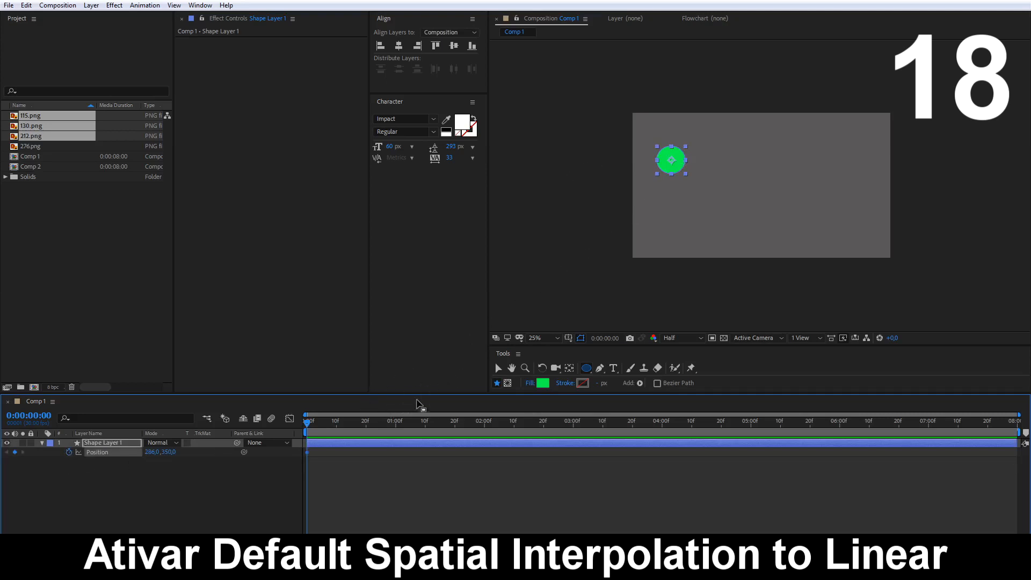
left_click_drag(315, 427, 366, 419)
key("v")
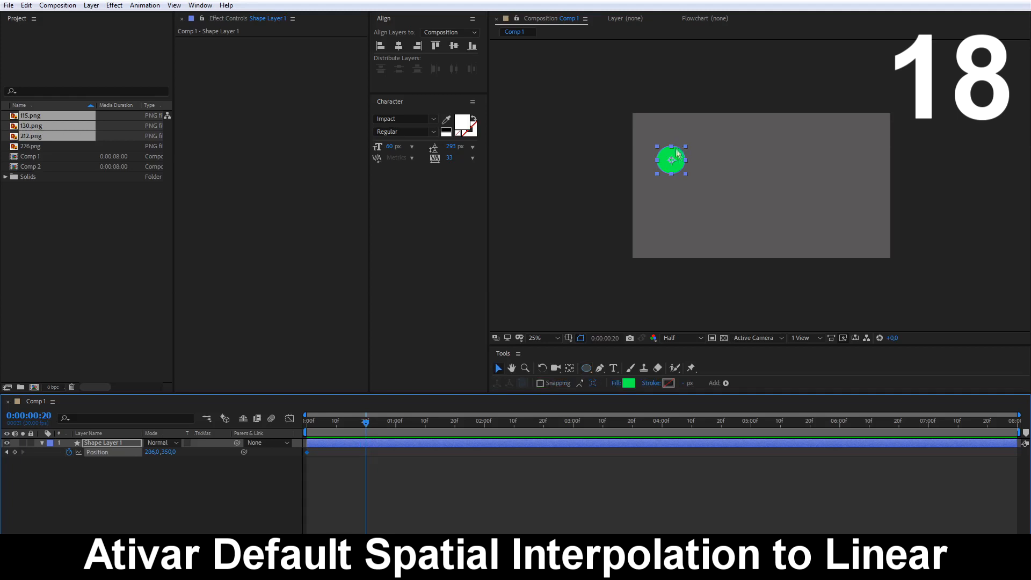
left_click_drag(672, 160, 798, 194)
Step: Advance to 0:00:01:08 and move the circle to about 286, 866 for a third Position keyframe
key("Page_Down")
key("Page_Down")
key("Page_Down")
key("Page_Down")
key("Page_Down")
key("Page_Down")
key("Page_Down")
key("Page_Down")
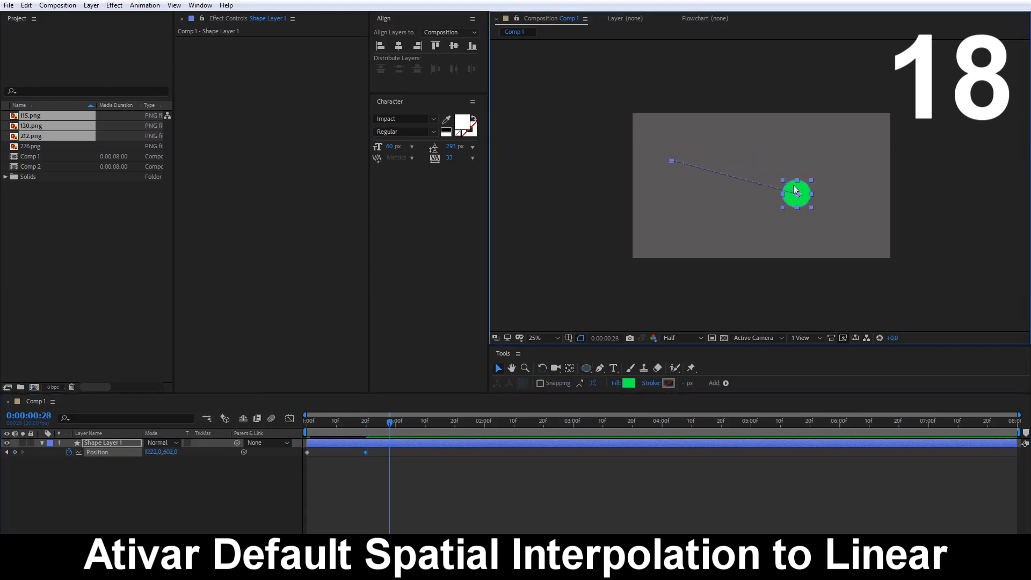
key("Page_Down")
key("Page_Down")
key("Page_Down")
key("Page_Down")
key("Page_Down")
key("Page_Down")
key("Page_Down")
key("Page_Down")
key("Page_Down")
key("Page_Down")
left_click_drag(797, 193, 672, 229)
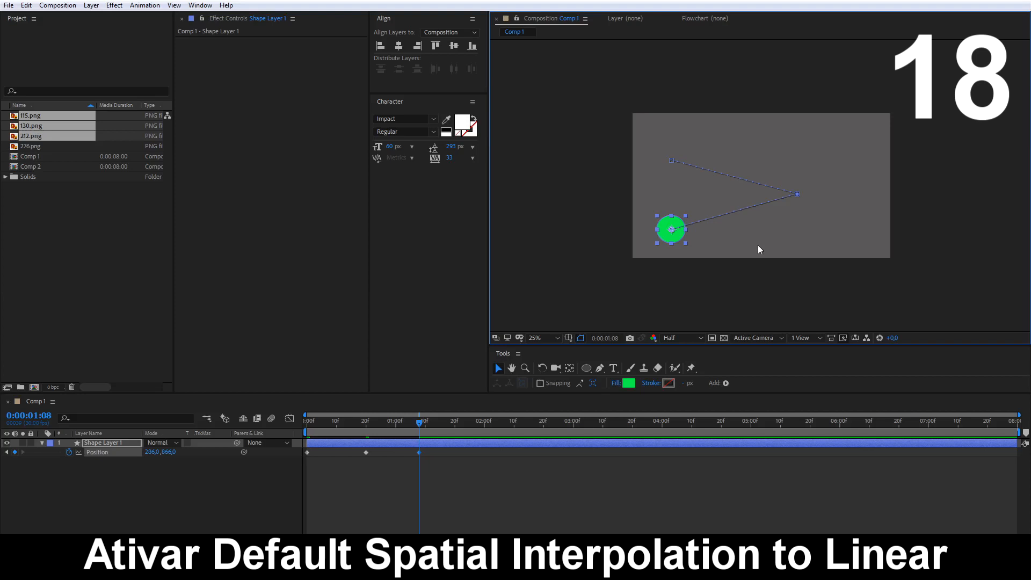
Step: Curve the circle's motion path at its middle Position keyframe with the Pen tool, stretching the direction handles vertically
key("g")
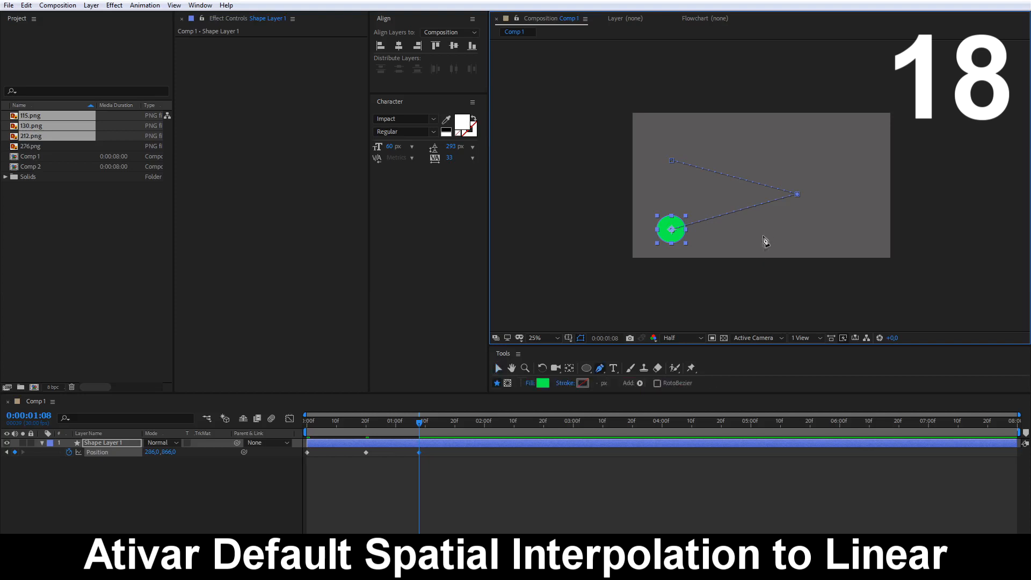
left_click(798, 194)
left_click_drag(798, 179, 799, 233)
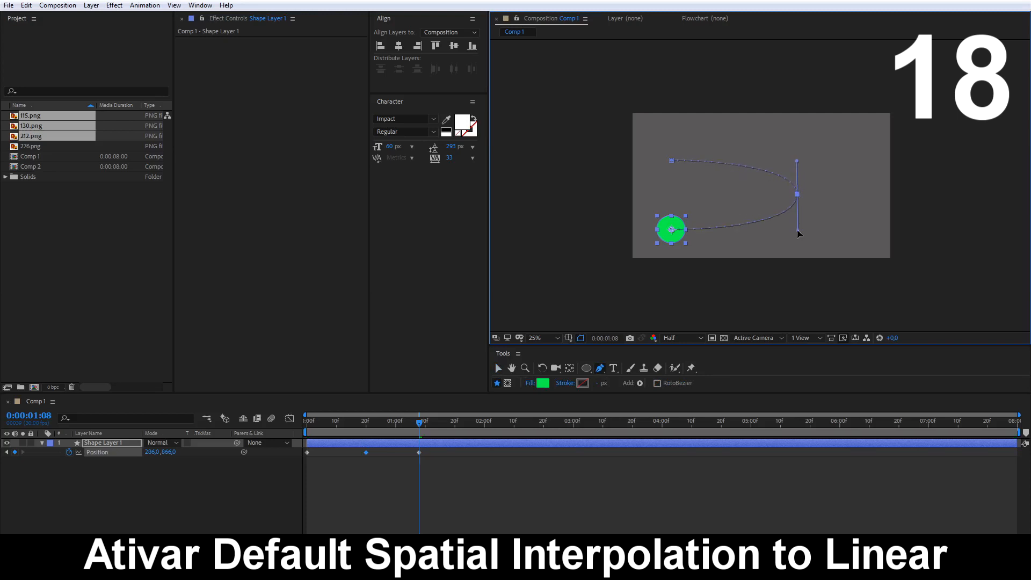
Step: Preview the circle's curved motion from the start of the composition and scrub back through it
left_click_drag(419, 425, 307, 430)
key("space")
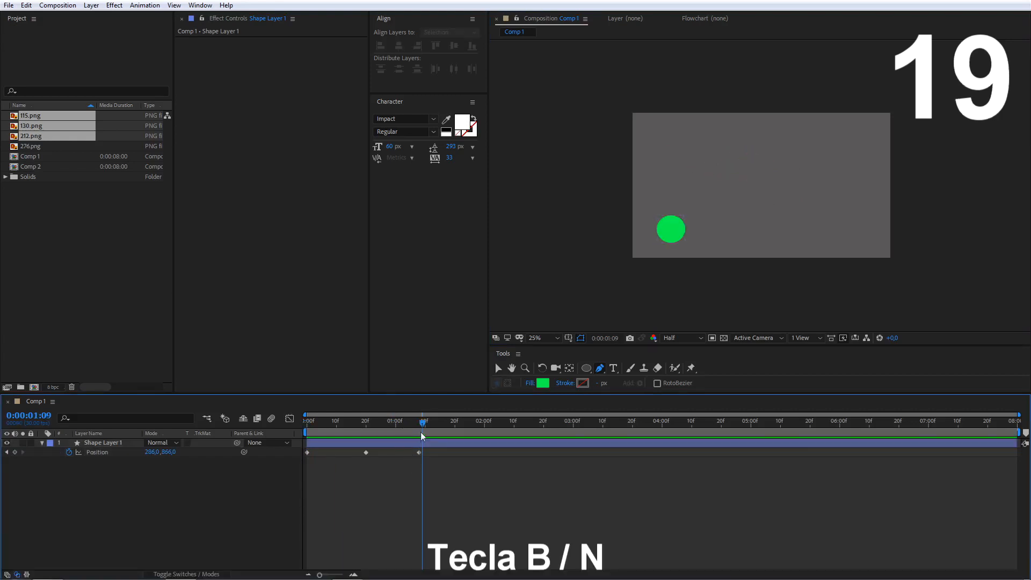
left_click_drag(421, 433, 308, 443)
key("space")
left_click_drag(418, 428, 384, 435)
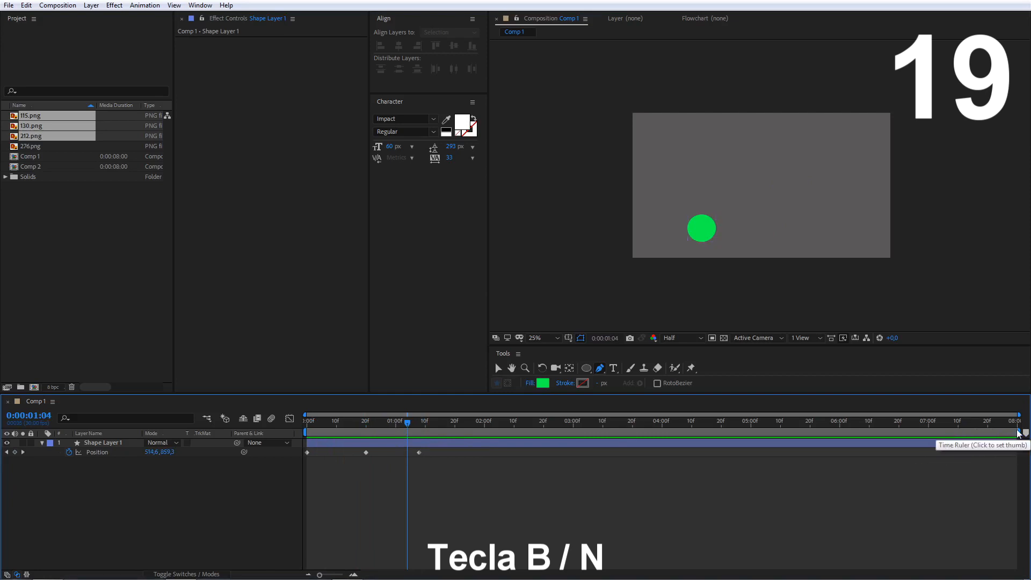
Step: Shorten the work area so that it ends at about 1:18
left_click(1019, 433)
left_click_drag(1018, 433, 540, 440)
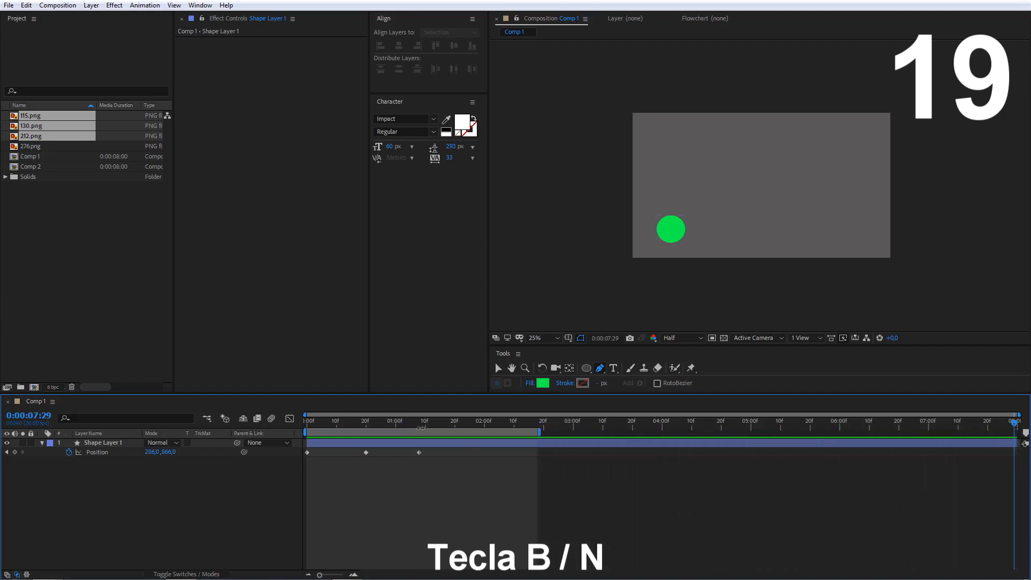
left_click_drag(388, 424, 393, 424)
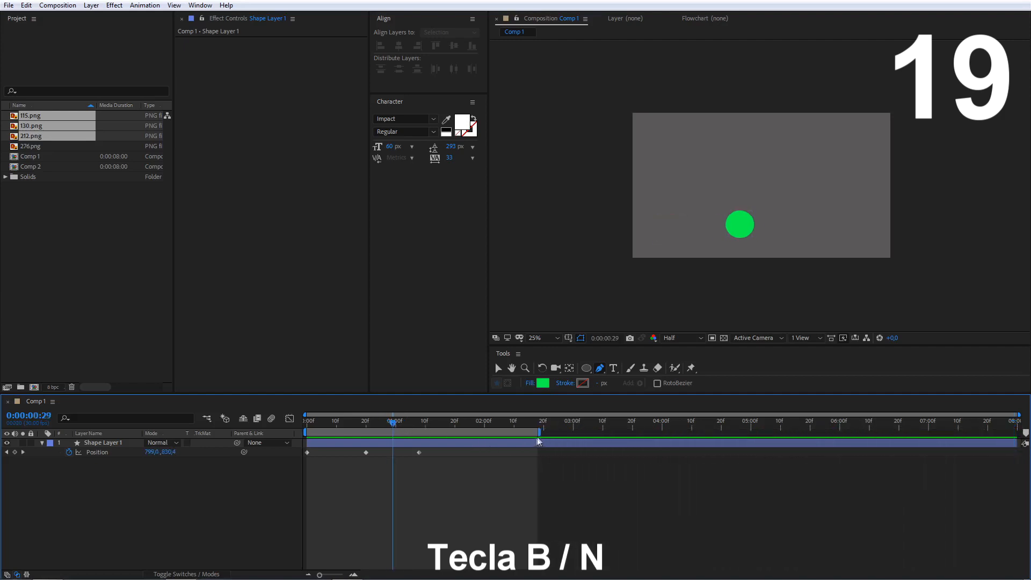
left_click_drag(539, 433, 451, 433)
Step: Preview the shortened work area and extend its end back to the end of the composition
key("space")
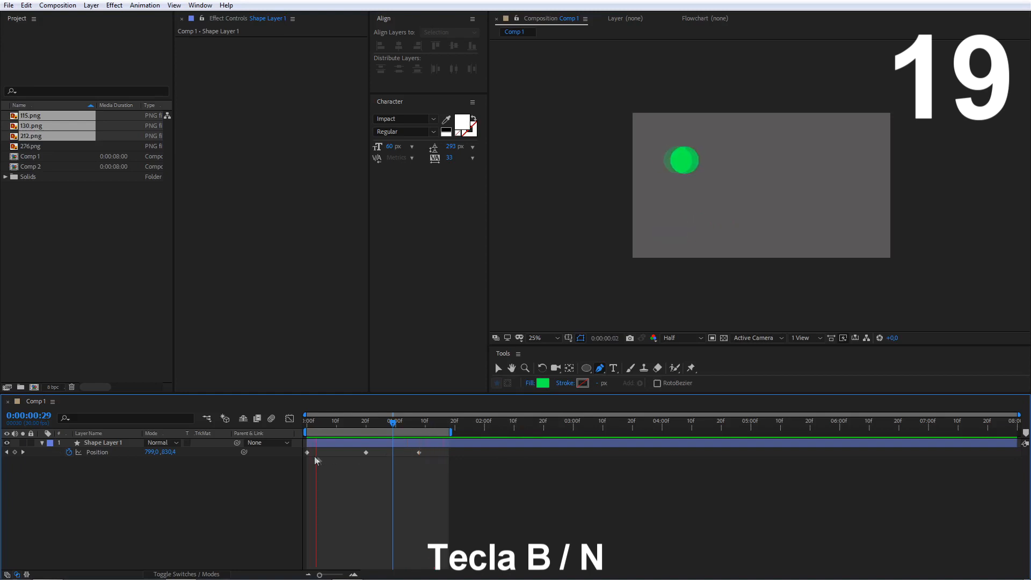
key("space")
left_click_drag(451, 433, 1018, 433)
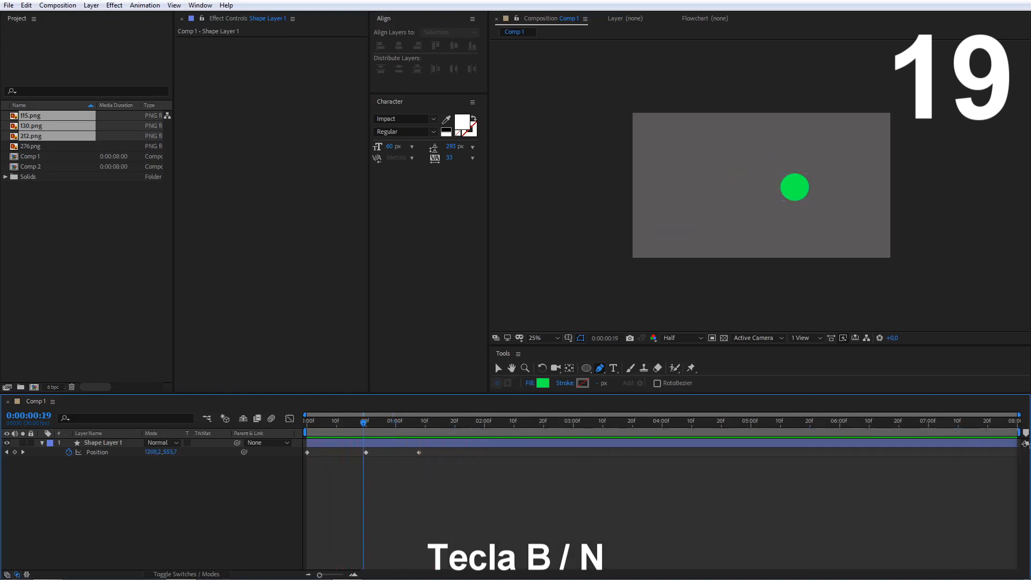
Step: End the work area at 0:00:01:12
left_click_drag(362, 425, 433, 432)
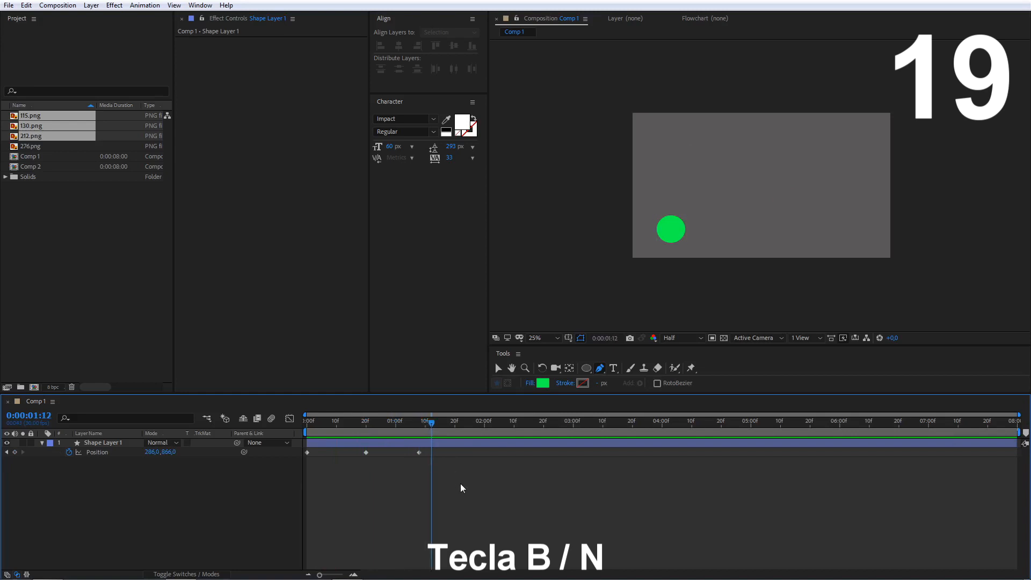
key("n")
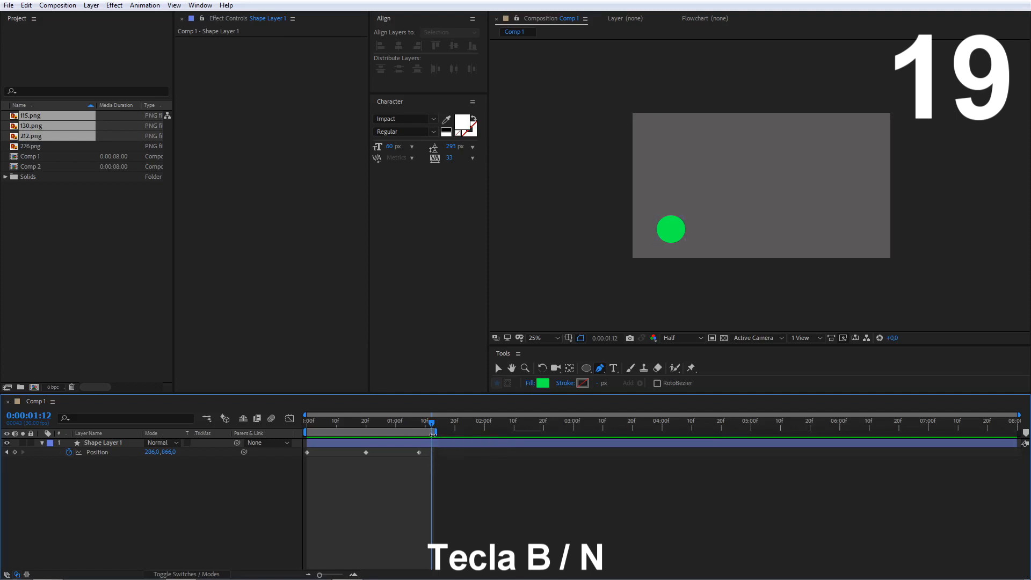
Step: Select the circle's three Position keyframes and retime them closer together, between about 0:11 and 1:03
left_click_drag(424, 454, 364, 472)
left_click_drag(425, 453, 252, 462)
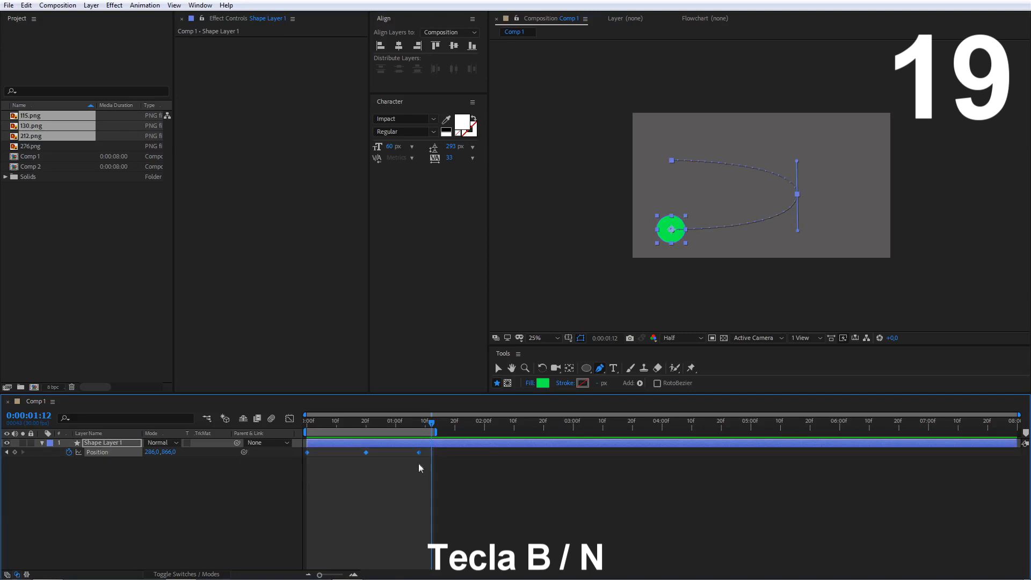
left_click_drag(420, 452, 334, 436)
left_click(418, 475)
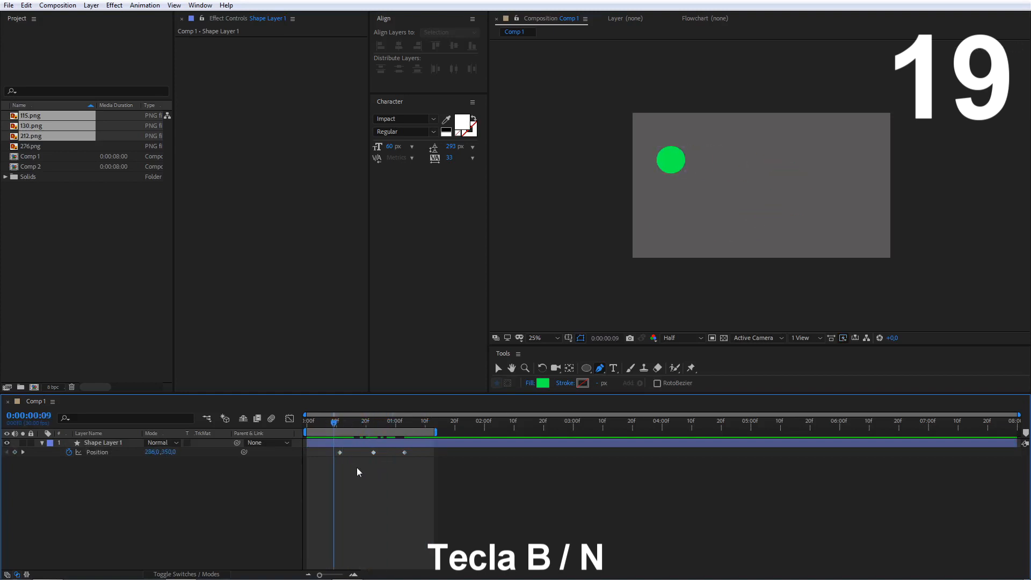
Step: Start the work area at 0:00:00:09 and preview that section
key("b")
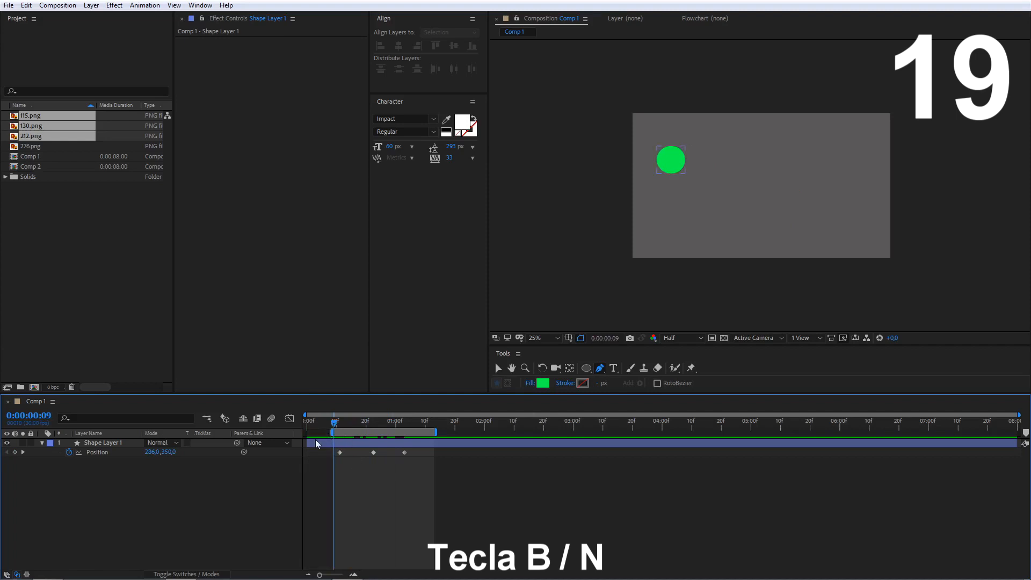
key("space")
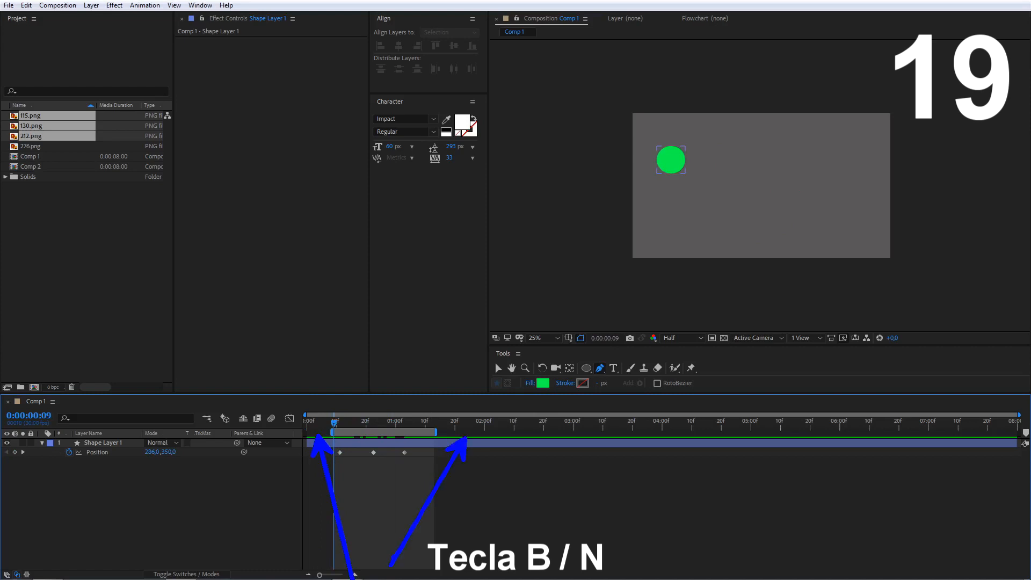
key("Escape")
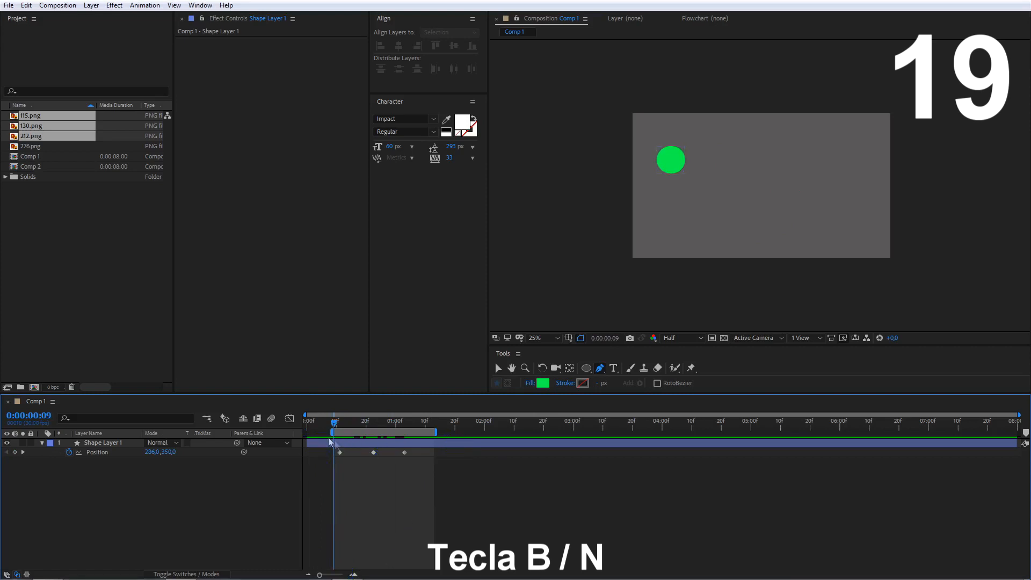
Step: Extend both ends of the work area to cover the whole composition
left_click_drag(329, 432, 304, 432)
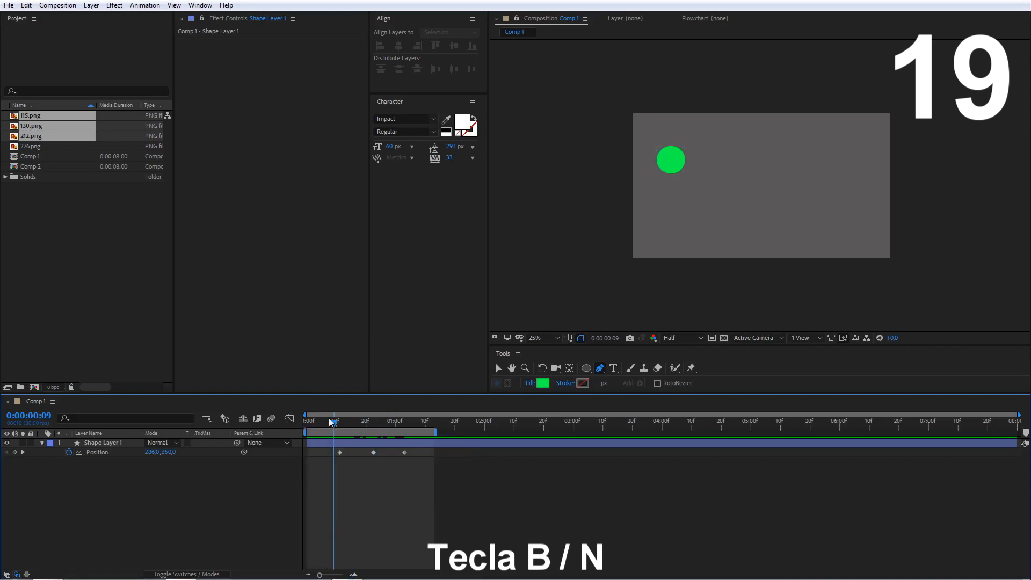
left_click_drag(437, 432, 1019, 432)
Step: Add 115.png, 130.png and 212.png as layers below Shape Layer 1 and clear the project item selection
left_click_drag(54, 135, 143, 509)
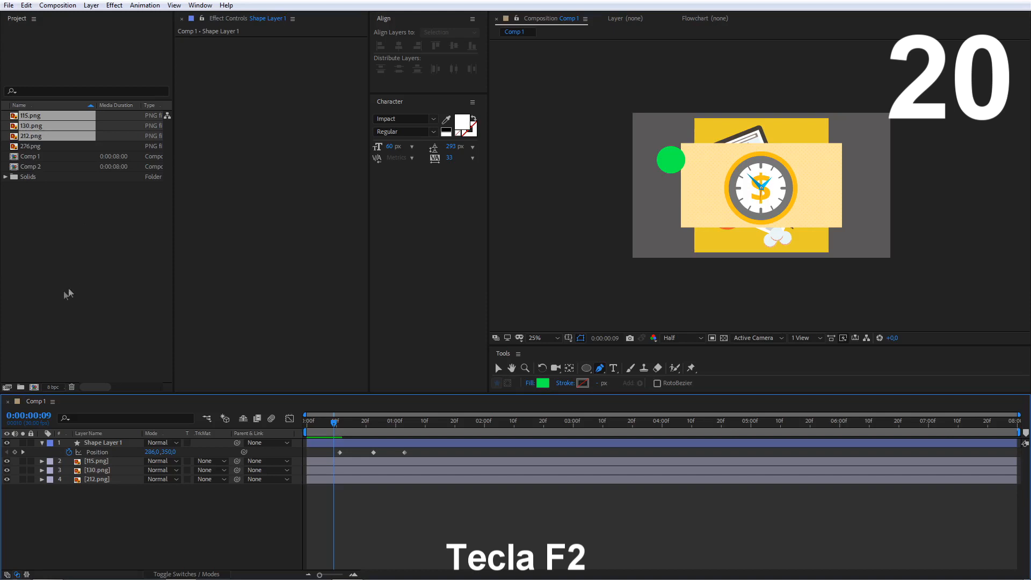
left_click(54, 310)
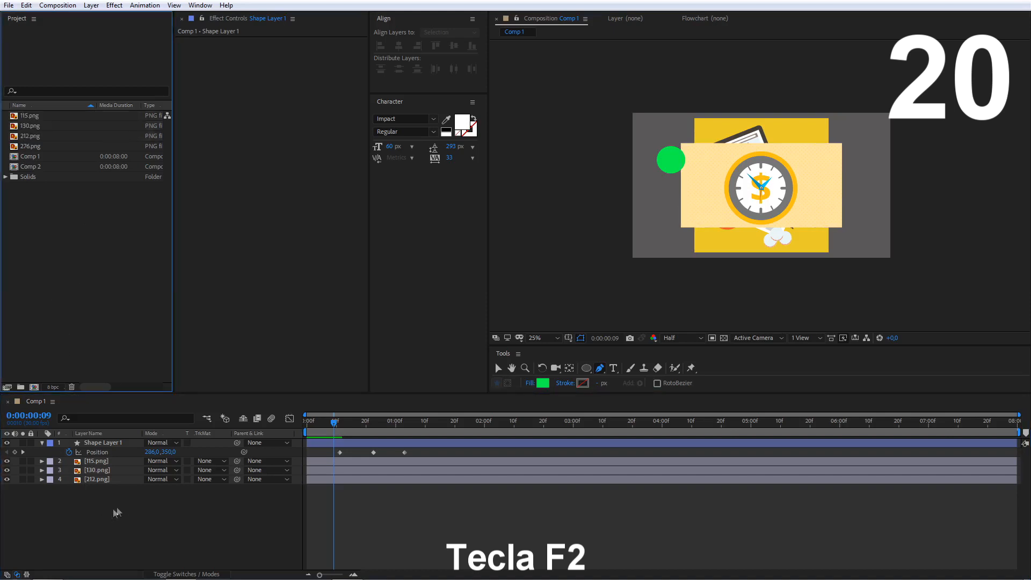
Step: Select all four layers and deselect them, and repeat this once more
left_click_drag(109, 511, 98, 428)
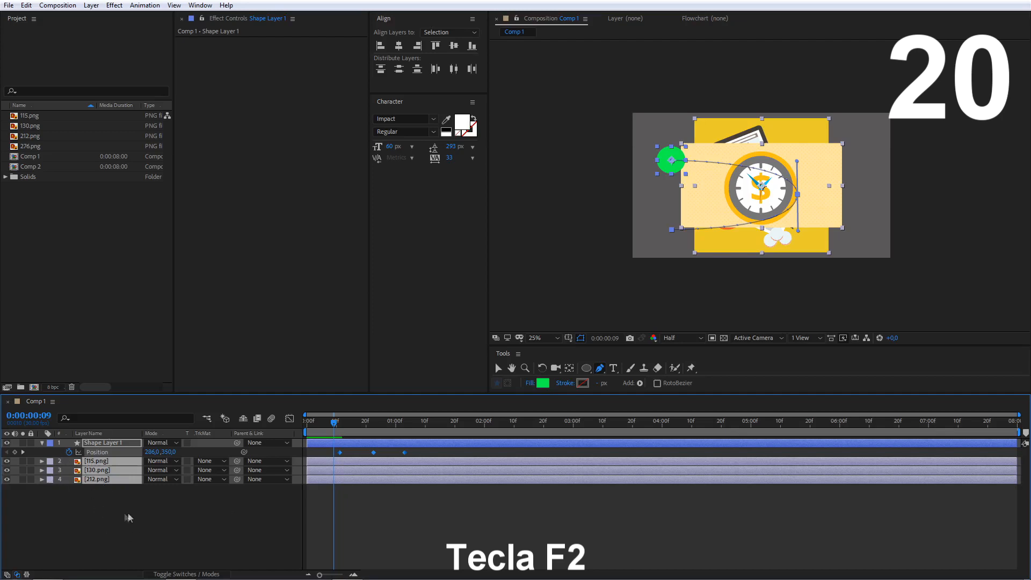
key("F2")
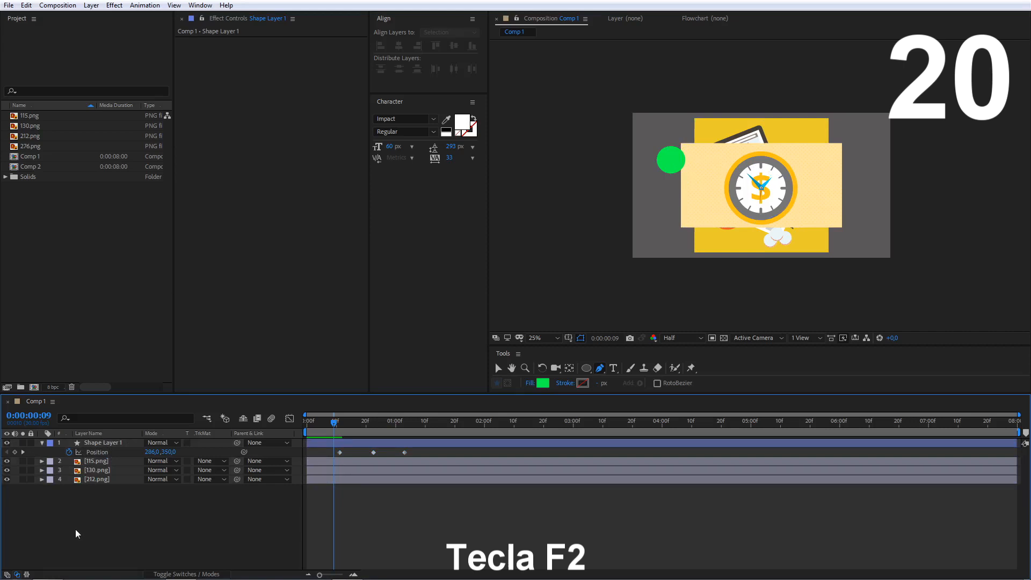
key("ctrl+a")
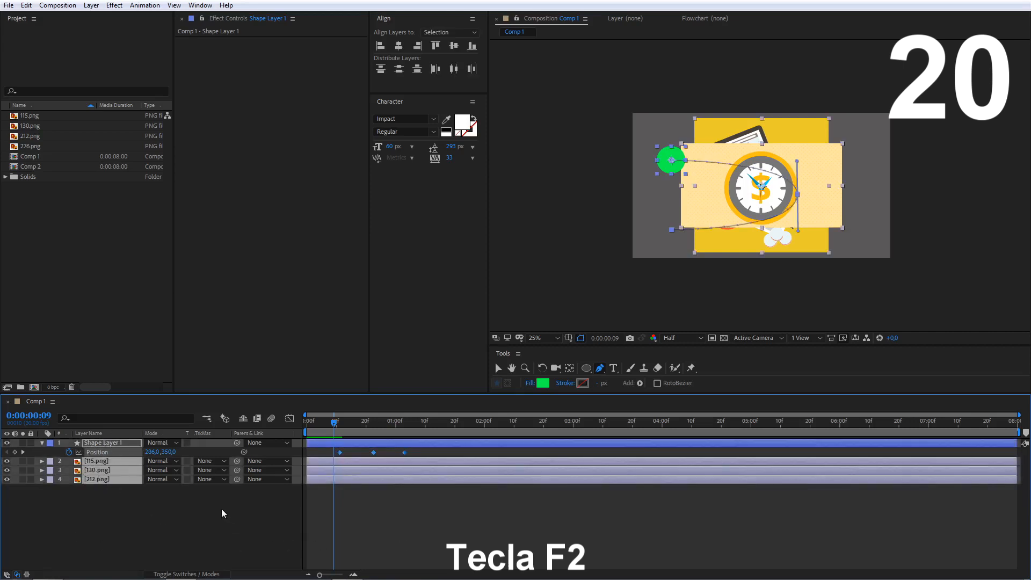
key("F2")
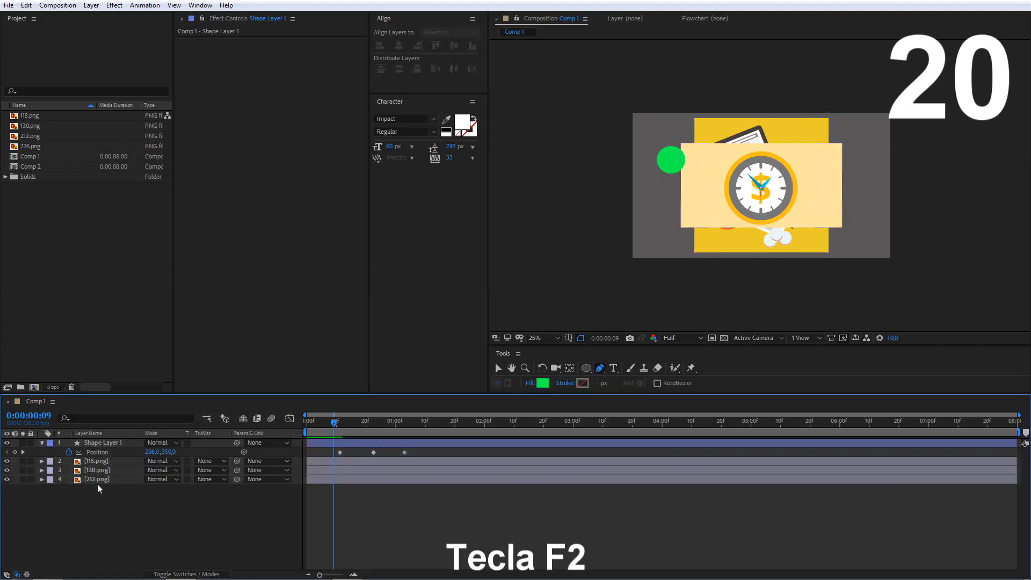
Step: Draw a closed four-point shape over the clock image with the Pen tool
left_click(693, 203)
left_click(724, 160)
left_click(808, 163)
left_click(809, 193)
left_click(693, 203)
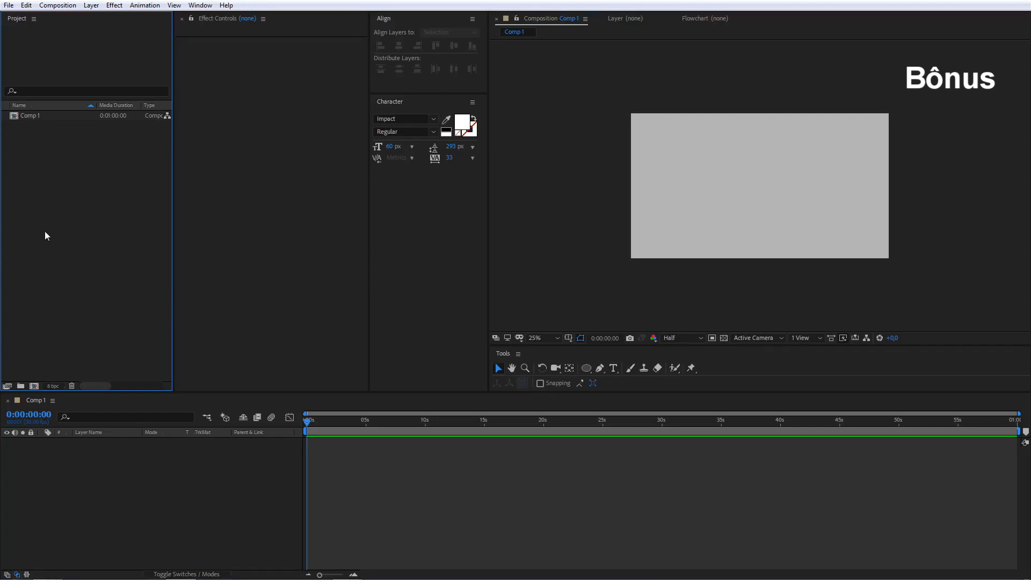
Step: Rename the composition Comp 1 as 1920x1080
left_click(26, 117)
left_click(45, 141)
left_click(32, 106)
left_click(33, 119)
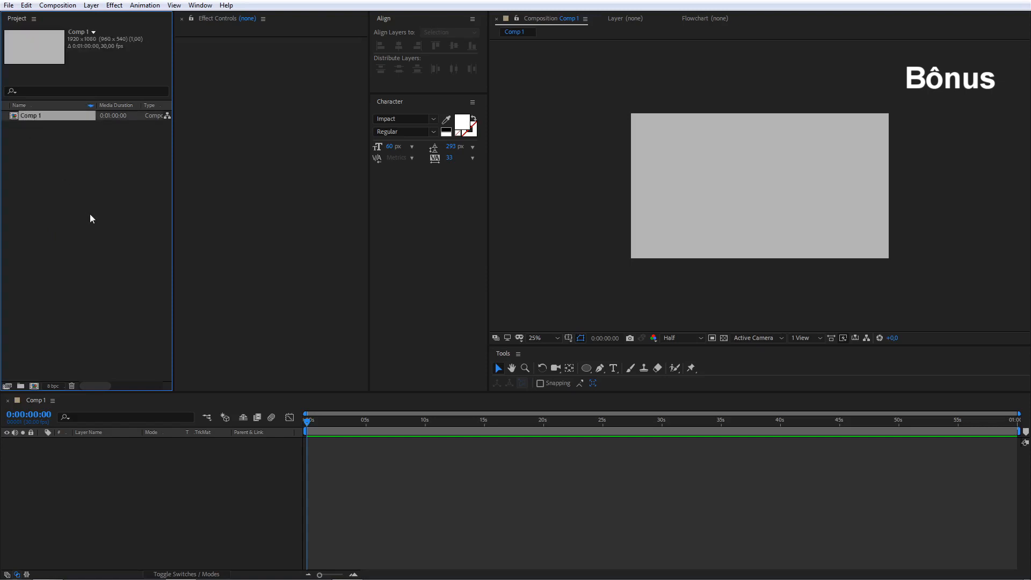
key("Return")
type("1920")
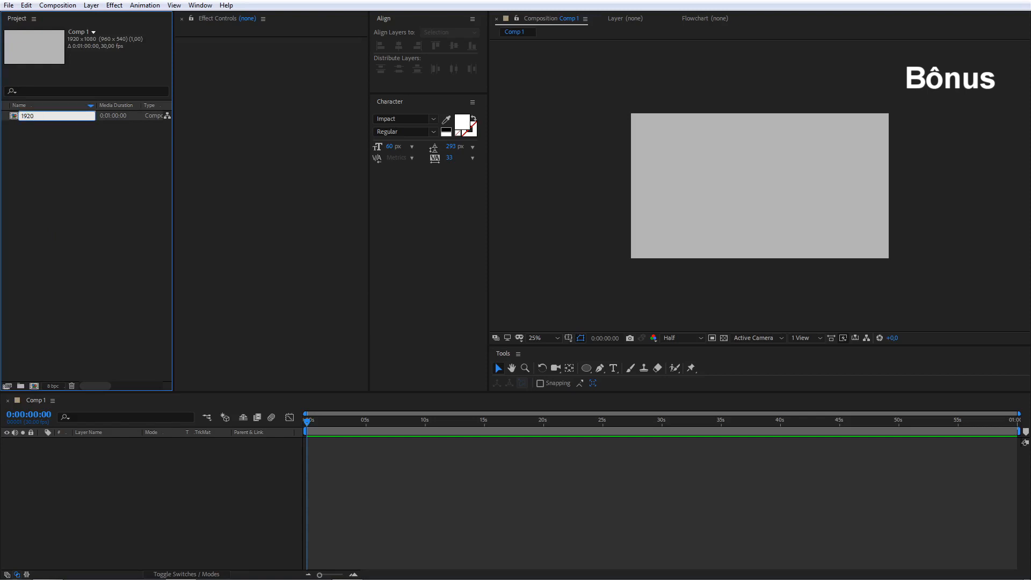
type("x1080")
left_click(54, 132)
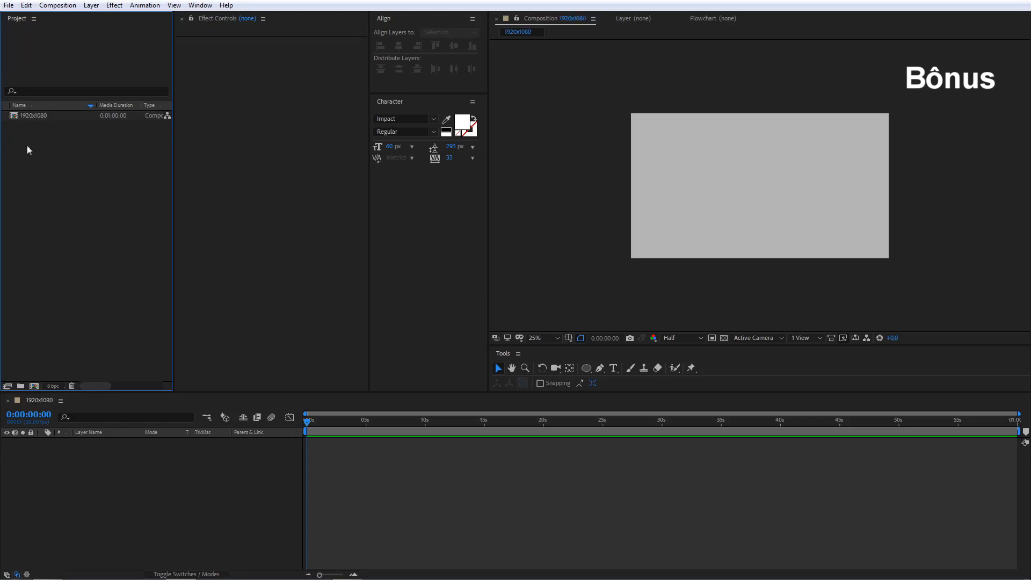
Step: Create a project folder named render and move the 1920x1080 composition into it
key("ctrl+alt+shift+n")
left_click(27, 301)
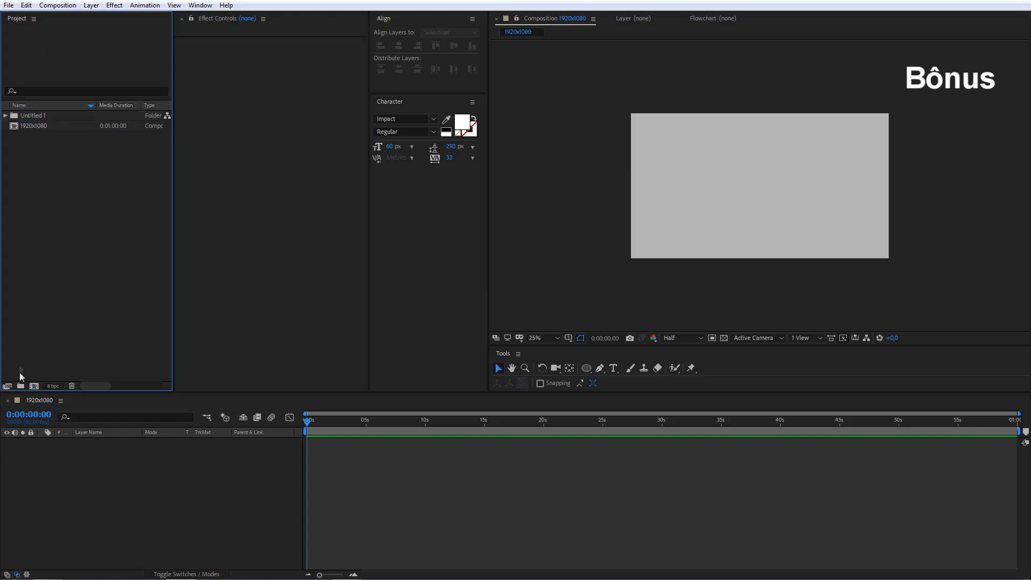
left_click(30, 119)
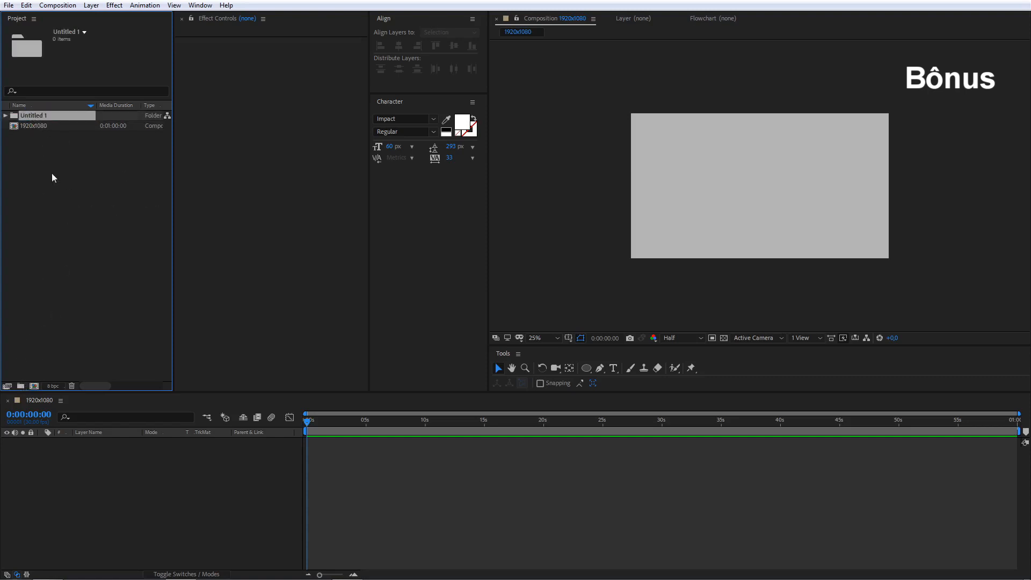
key("Return")
type("render")
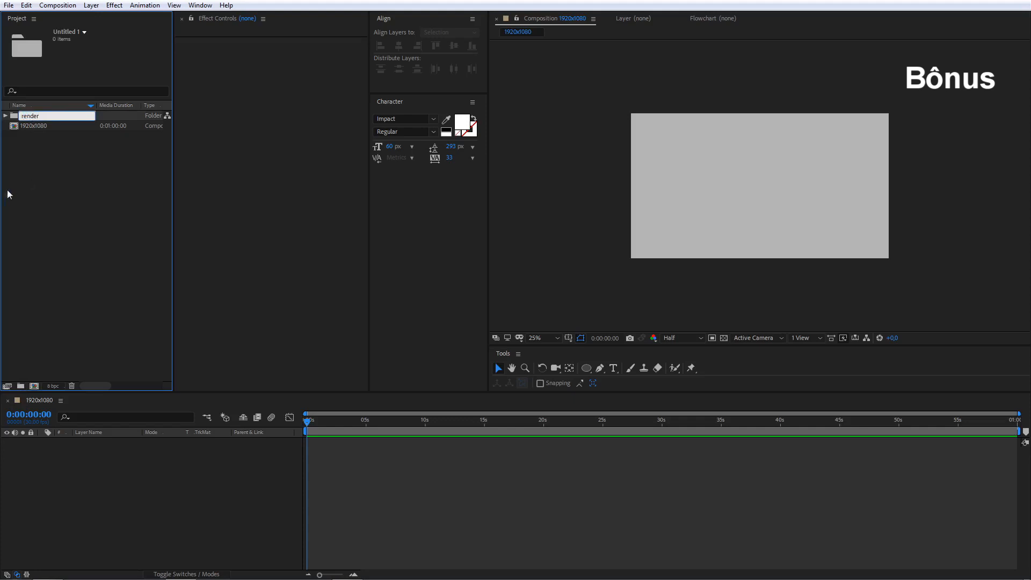
left_click(14, 193)
left_click_drag(31, 129, 27, 116)
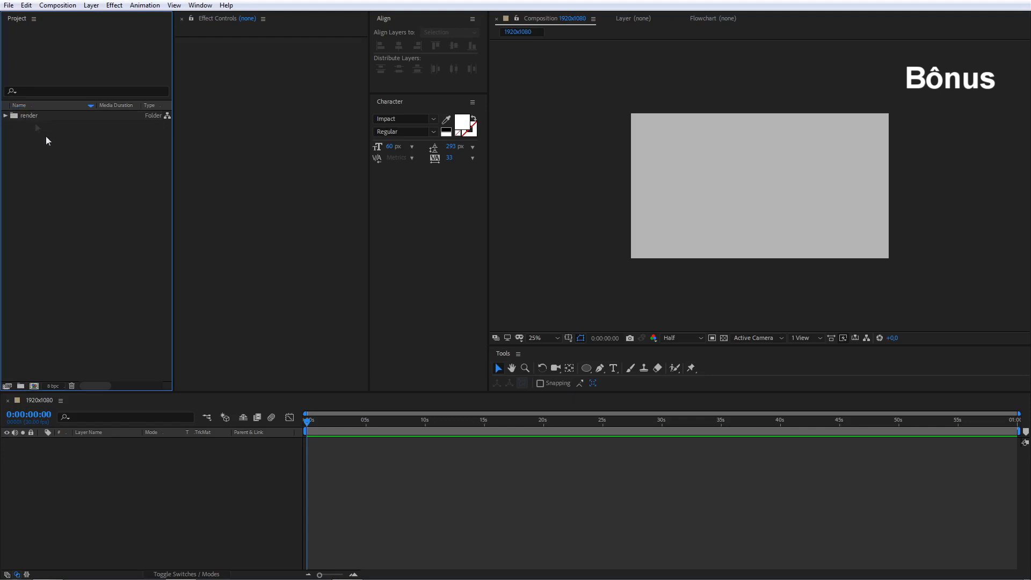
Step: Add two project folders named imagens and audio e video
left_click(20, 385)
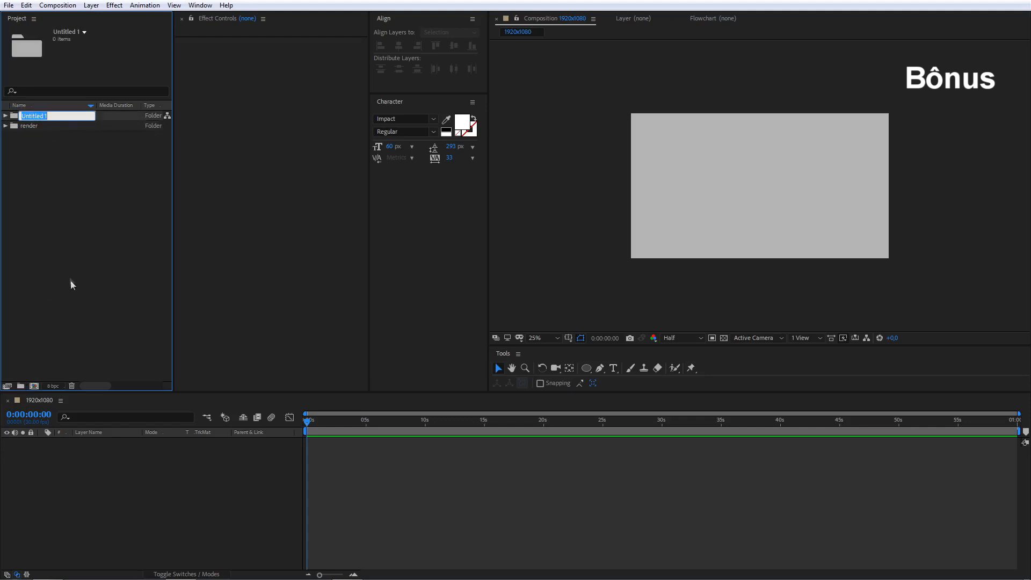
type("imagens")
key("Return")
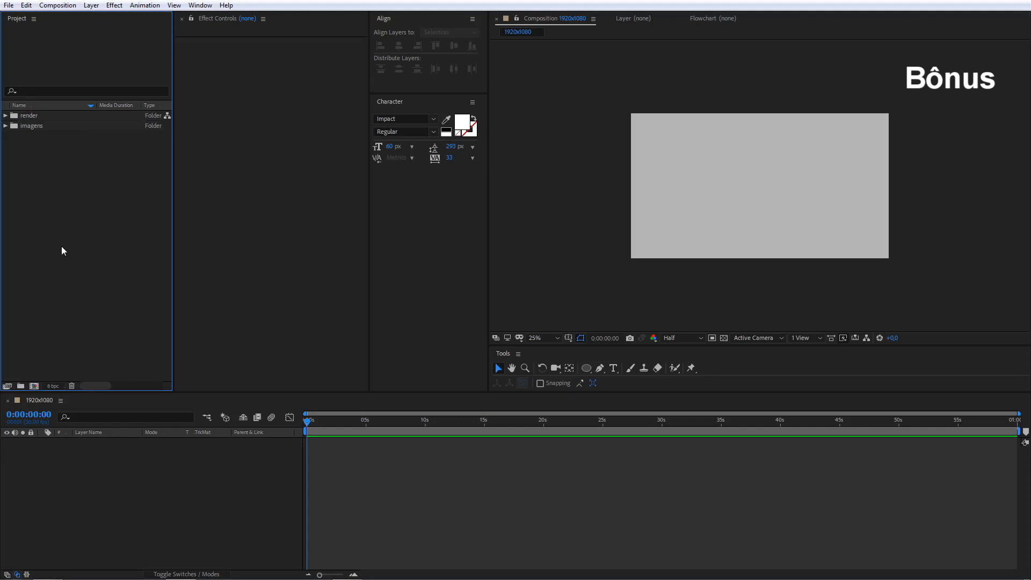
left_click(21, 386)
type("audio e vide")
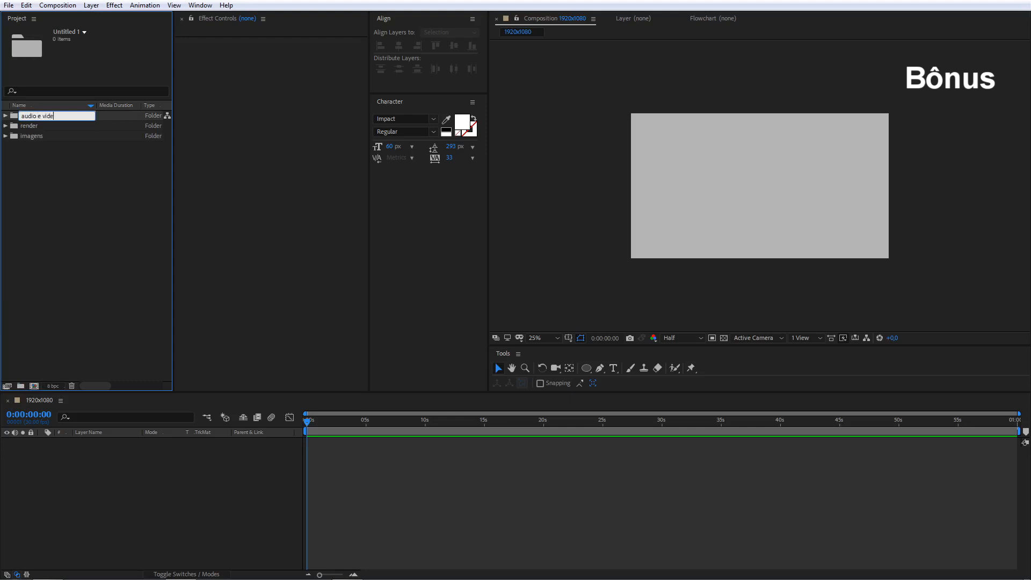
type("o")
left_click(43, 321)
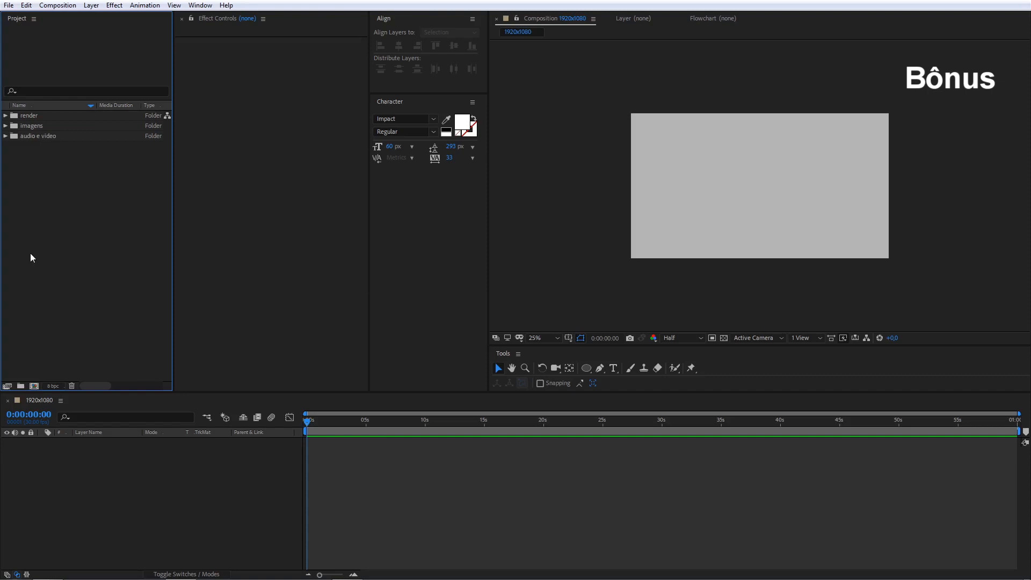
Step: Add another project folder named cenas
left_click(21, 385)
type("cenas")
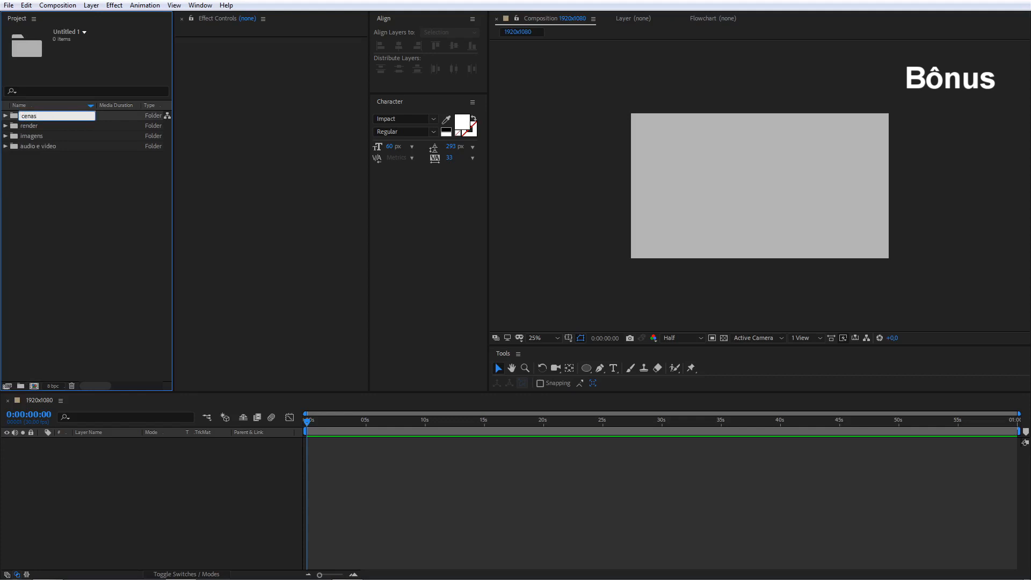
left_click(95, 299)
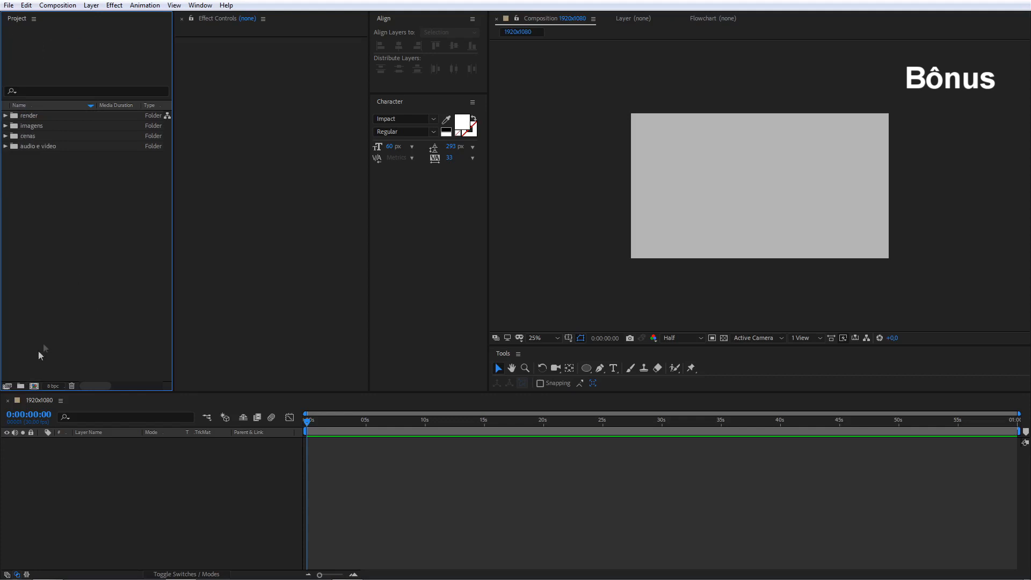
Step: Create a new composition 1280 px wide and 720 px high
left_click(34, 386)
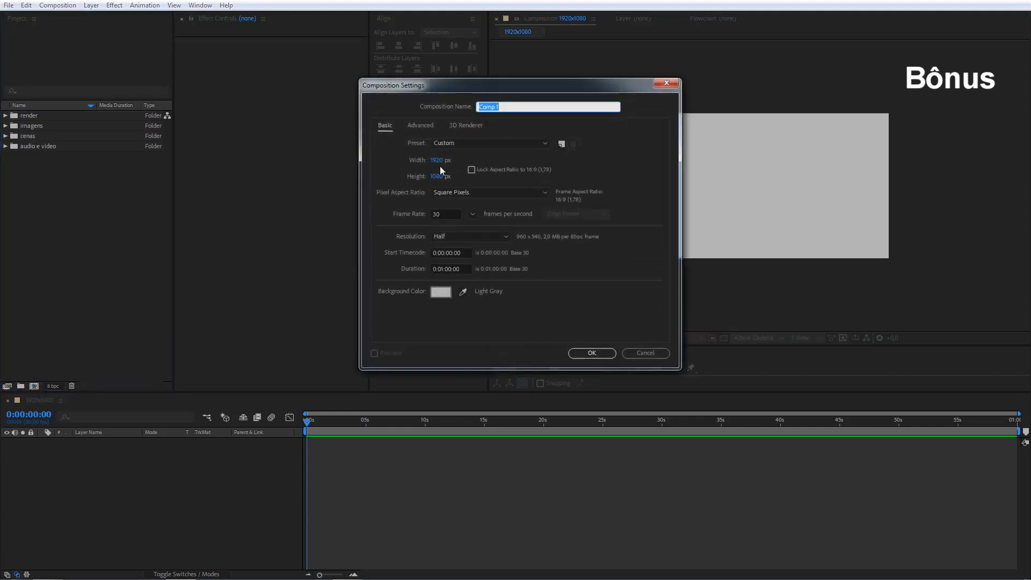
left_click(438, 160)
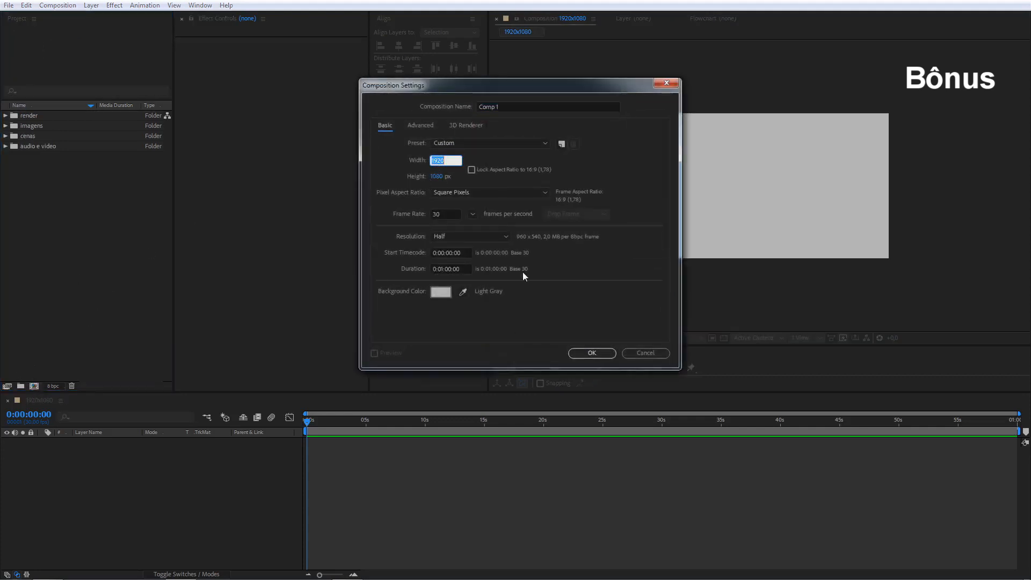
type("1280")
key("Tab")
type("720")
key("Return")
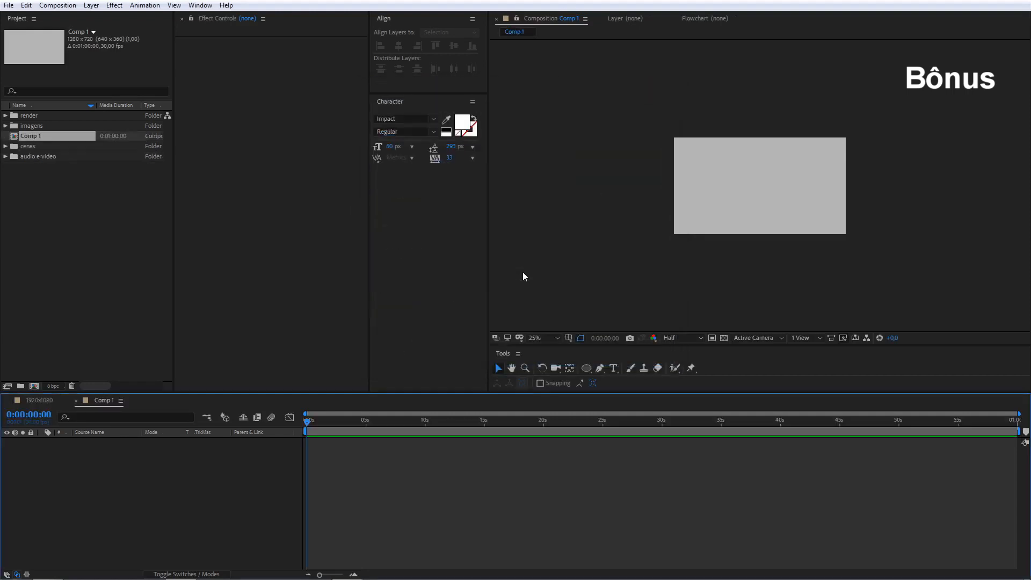
Step: Rename the new composition as 1280x720, move it into the render folder and close its timeline
left_click(34, 137)
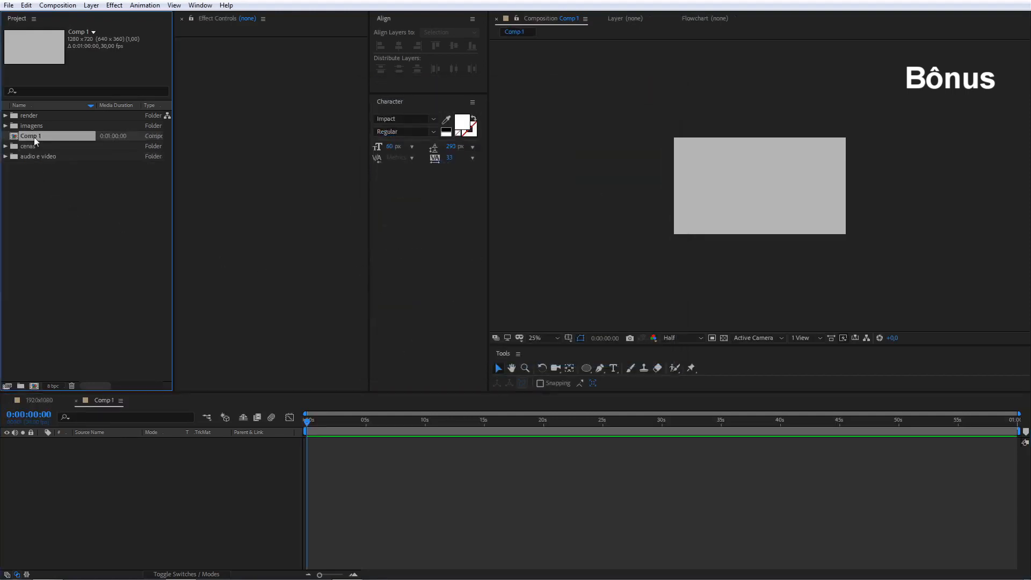
key("Return")
type("1280x720")
key("Return")
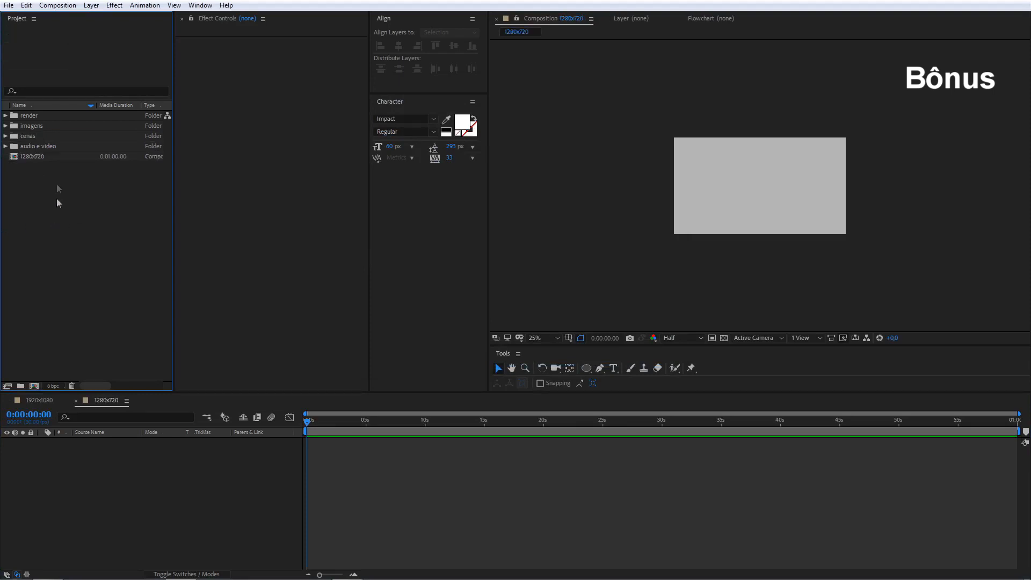
left_click_drag(45, 158, 46, 123)
left_click(76, 401)
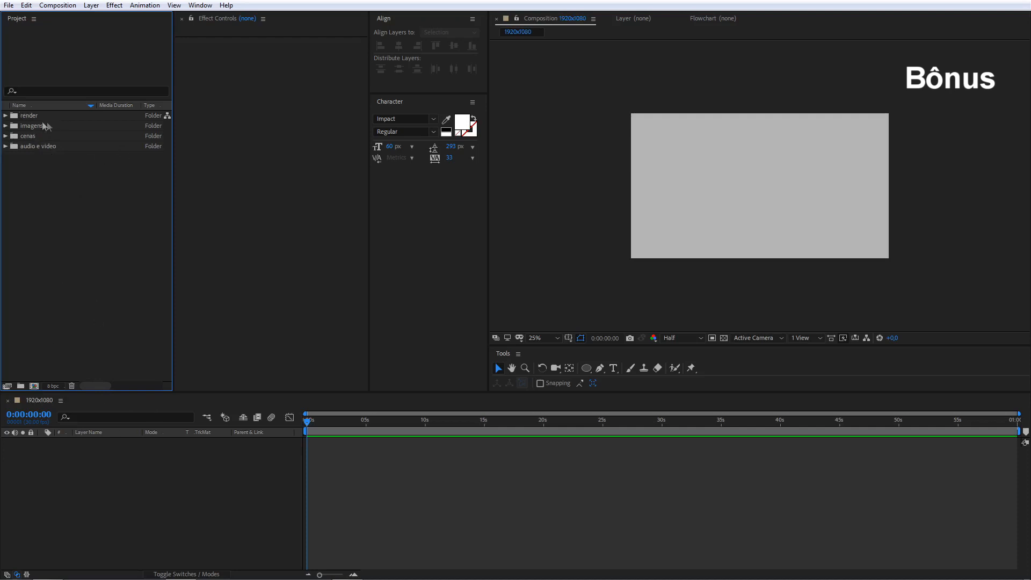
left_click(5, 115)
left_click(5, 116)
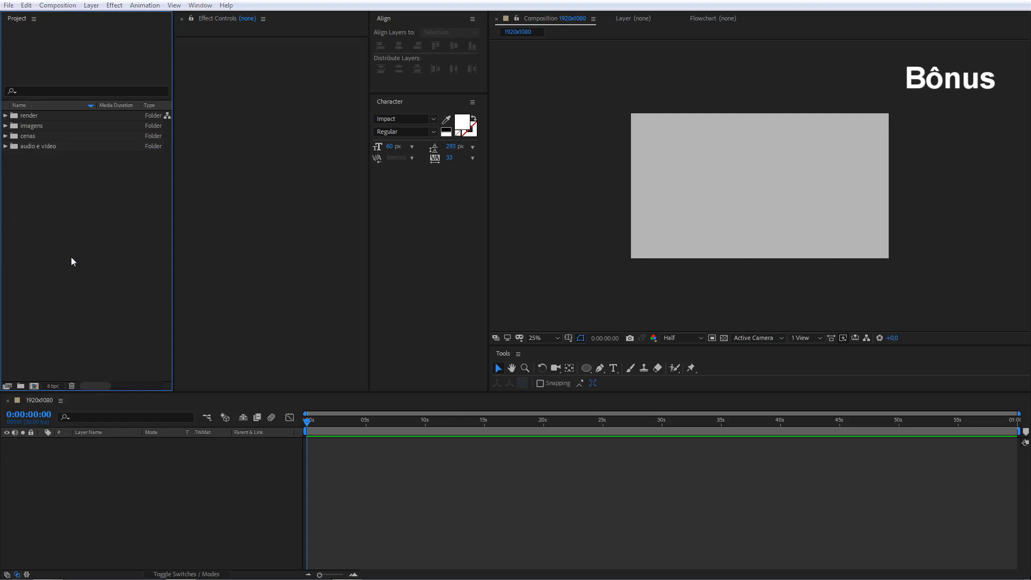
Step: Save the project in the CURSO folder as template principal, using the Adobe After Effects Template Project file type
key("ctrl+s")
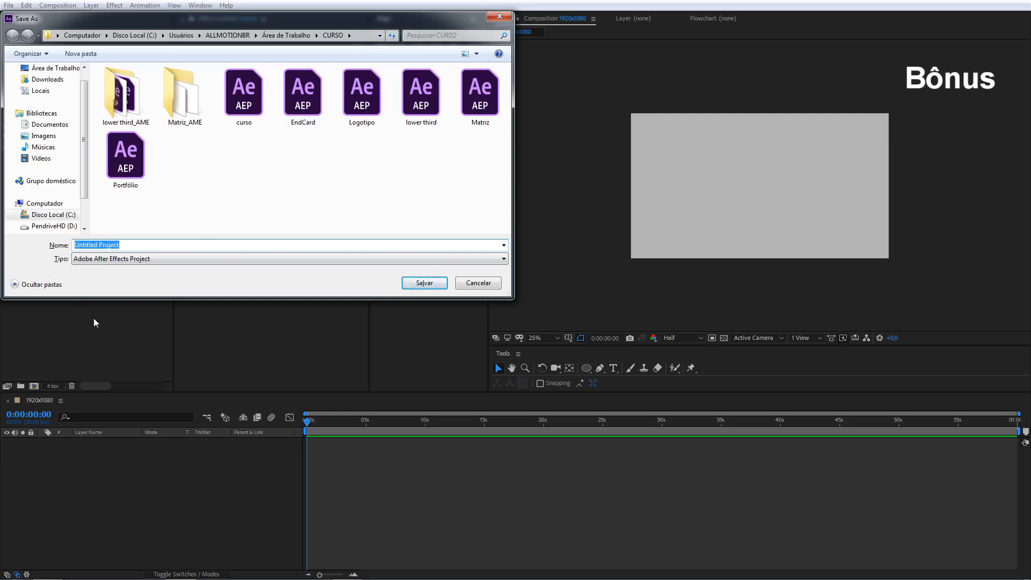
type("te")
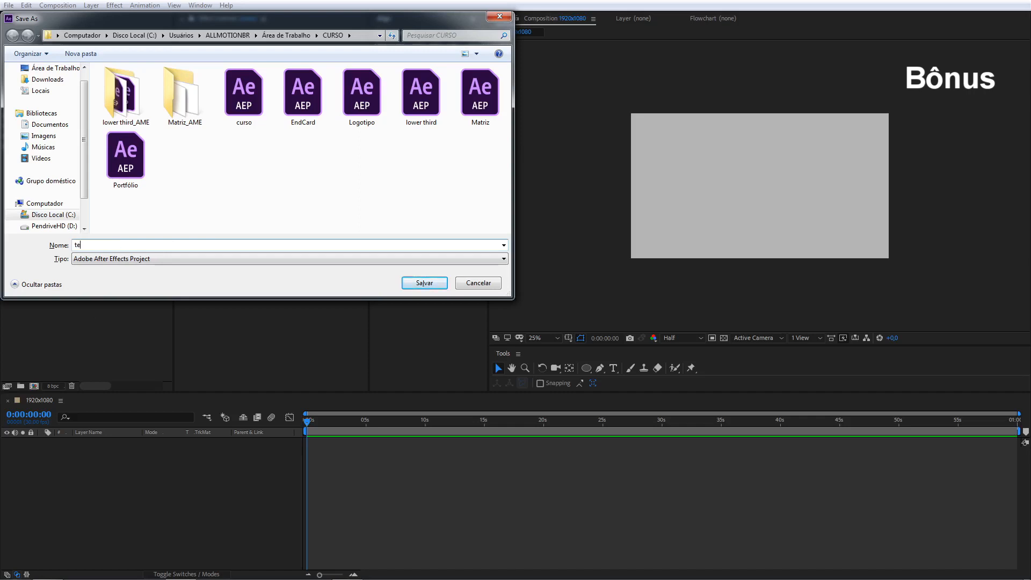
type("mplate principal")
left_click(150, 259)
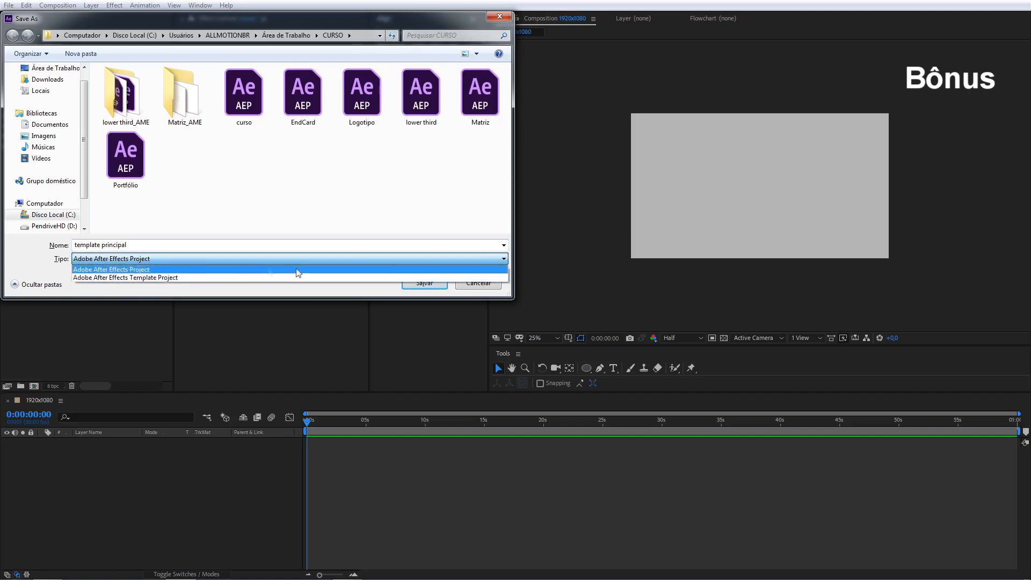
left_click(314, 278)
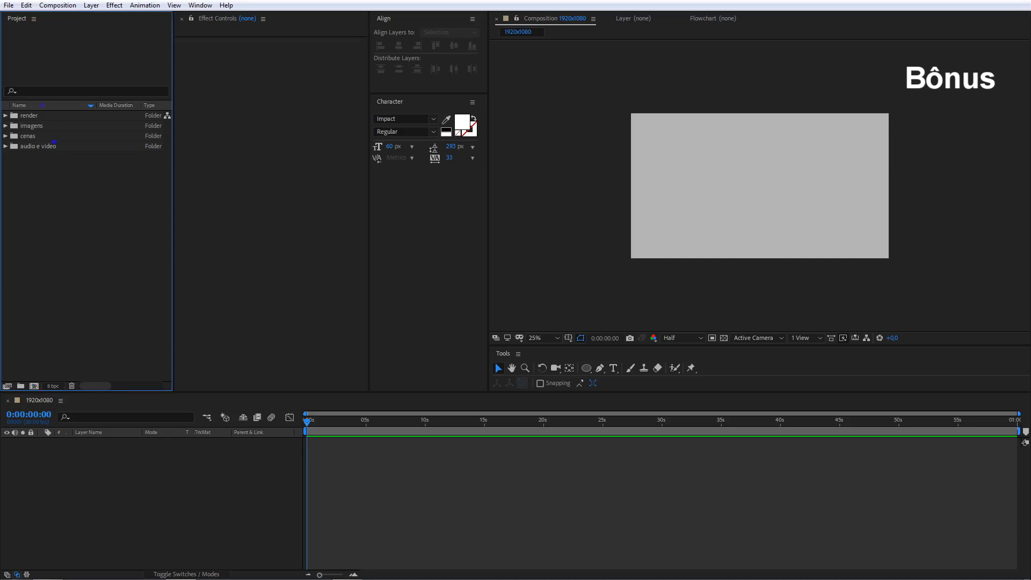
Step: In the New Project preferences, set template principal from the desktop's CURSO folder as the template loaded by new projects
left_click(27, 6)
mouse_move(55, 303)
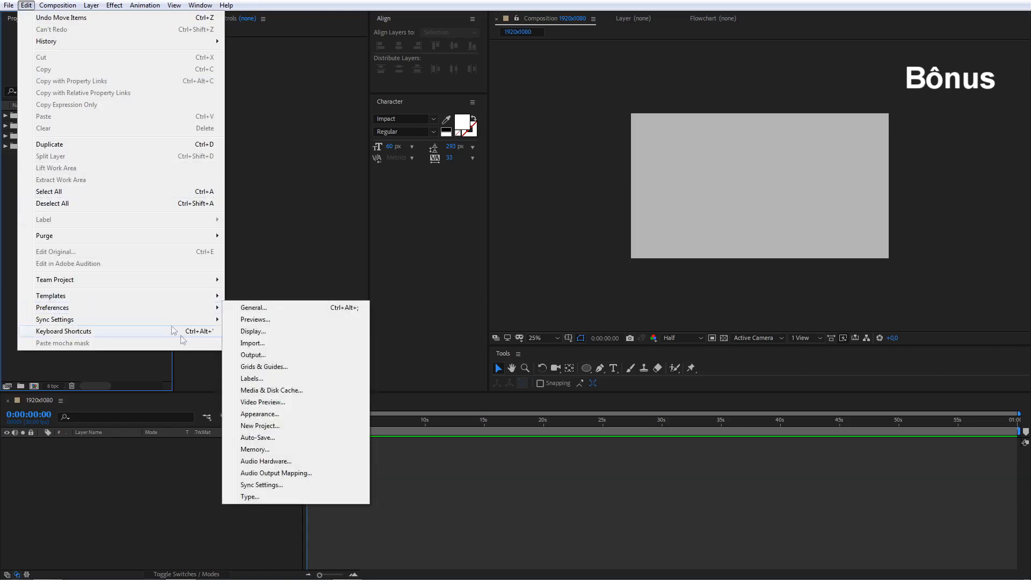
mouse_move(159, 324)
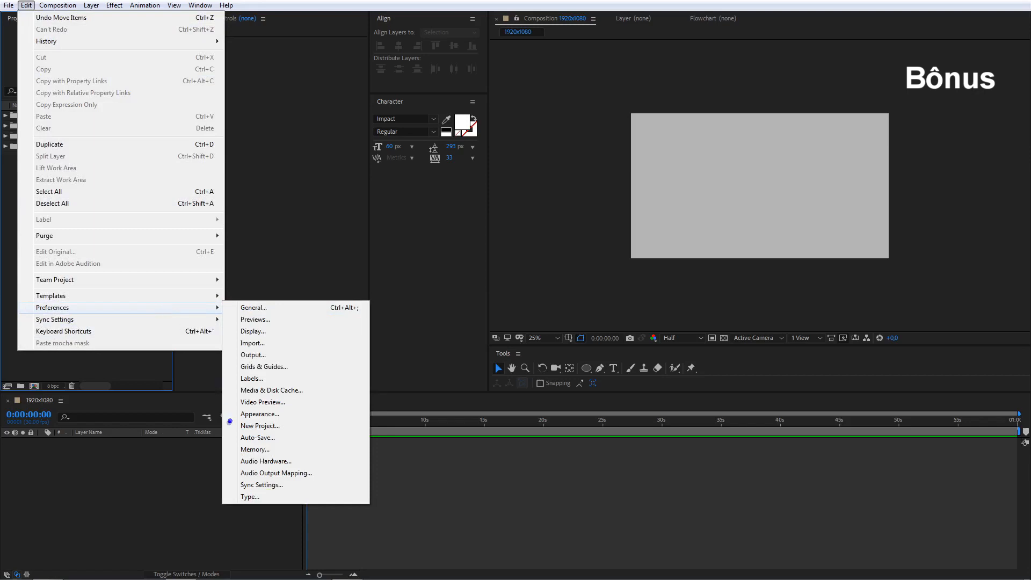
left_click(260, 425)
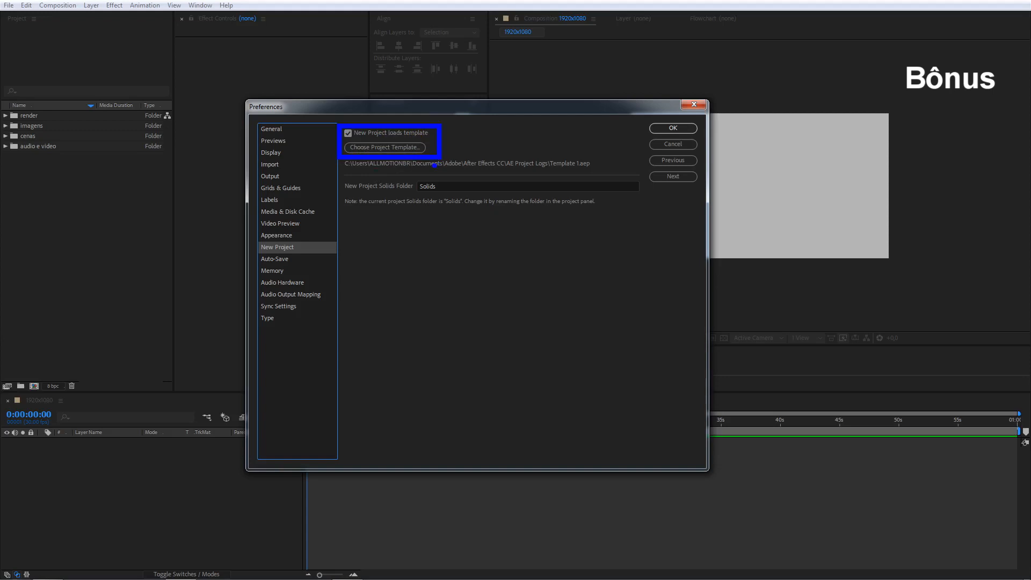
left_click(372, 148)
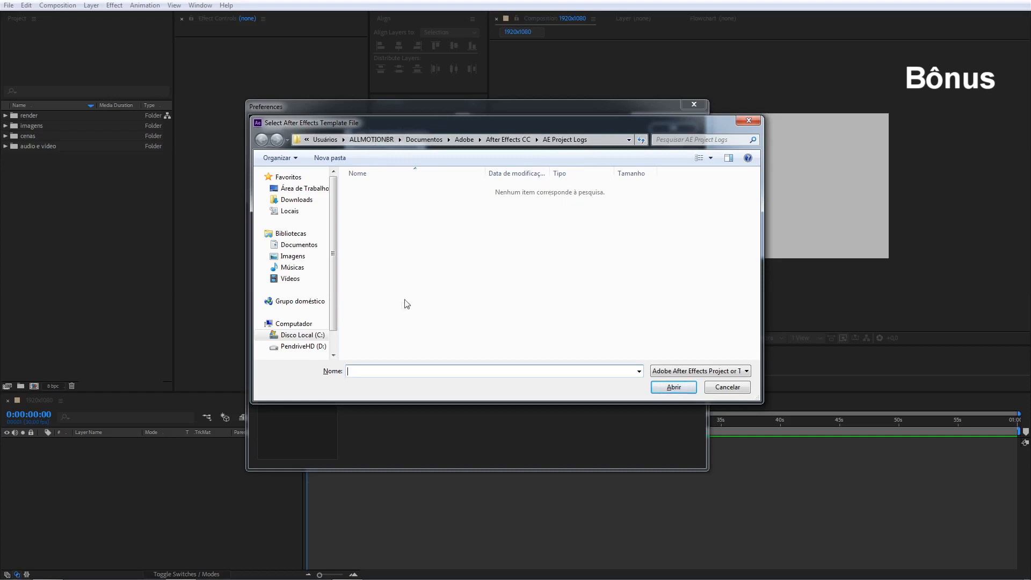
scroll(334, 290, "down", 1)
scroll(338, 287, "up", 1)
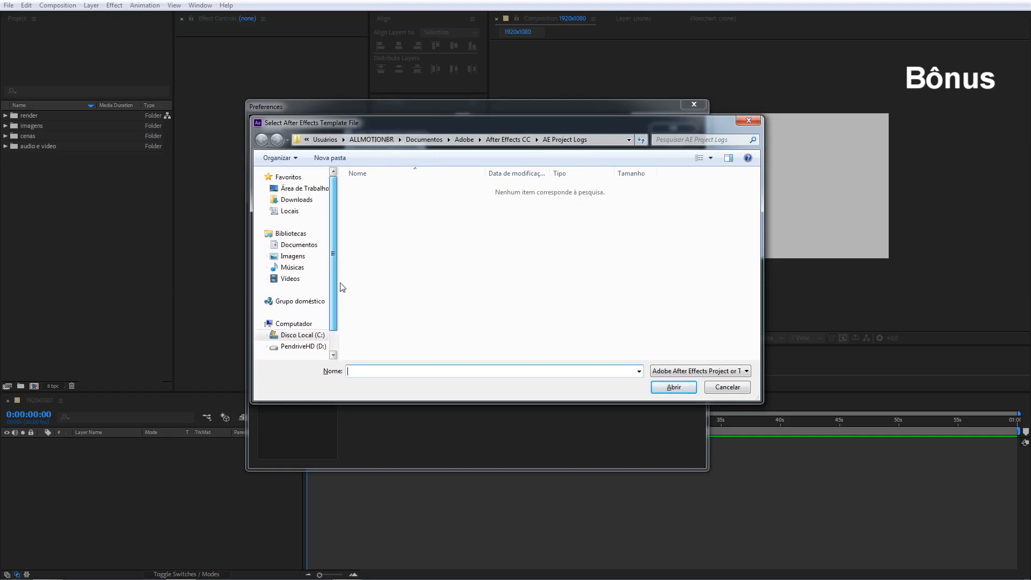
left_click(304, 188)
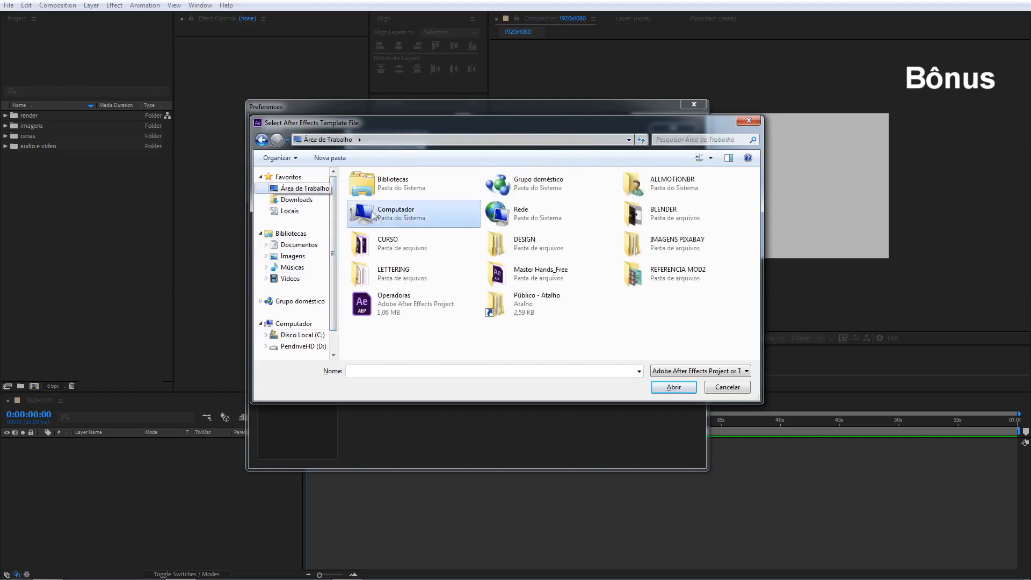
double_click(409, 249)
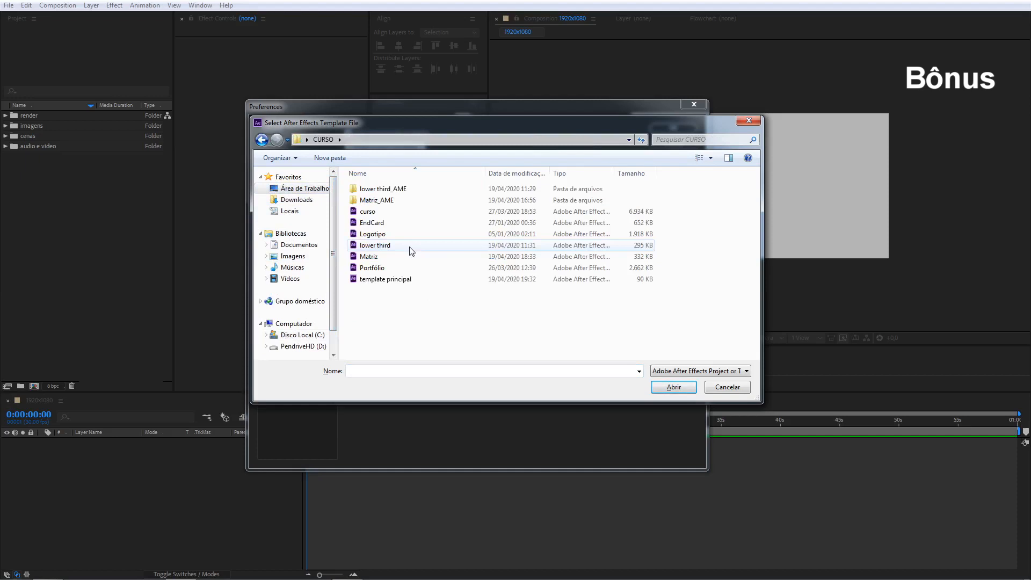
left_click(385, 283)
left_click(674, 387)
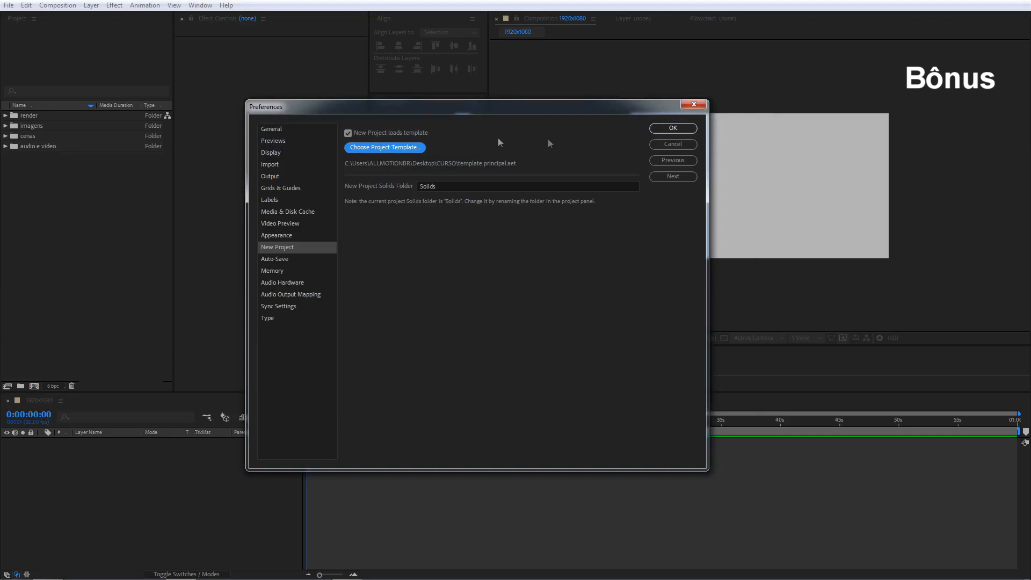
left_click(678, 130)
left_click(53, 246)
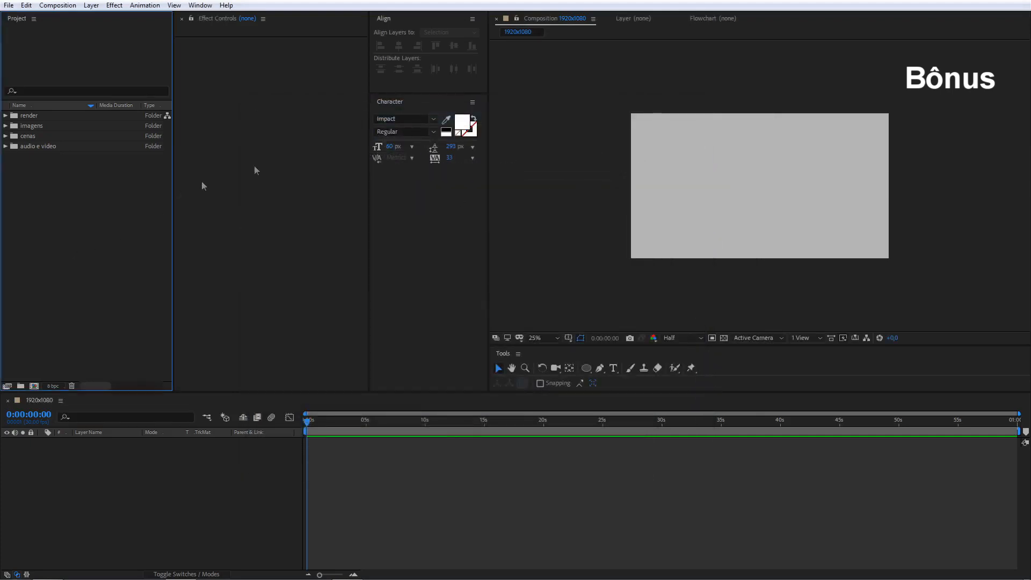
Step: Close and relaunch After Effects, then check the contents of the render folder in the newly loaded project
key("ctrl+backslash")
left_click(1016, 6)
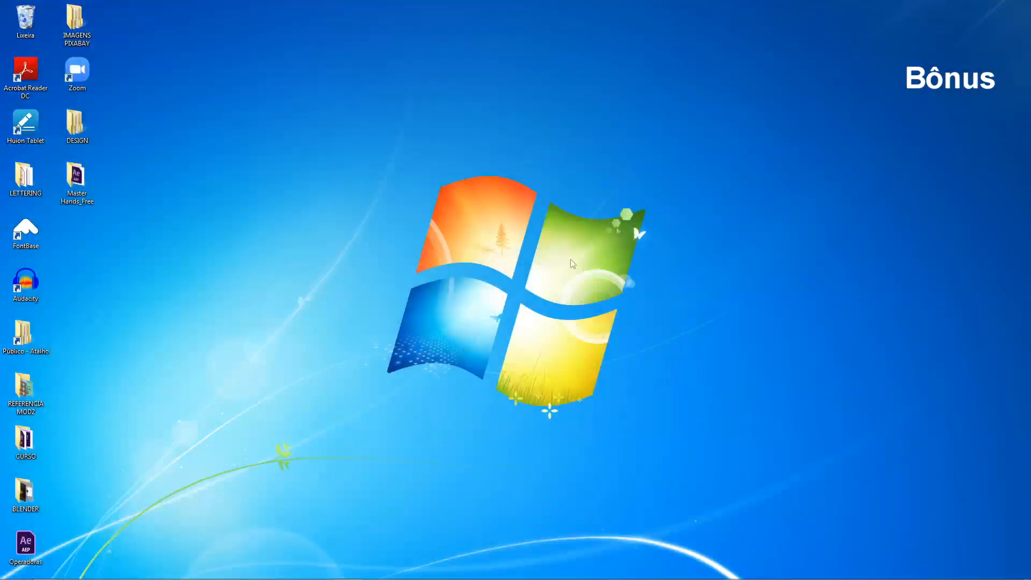
left_click(186, 572)
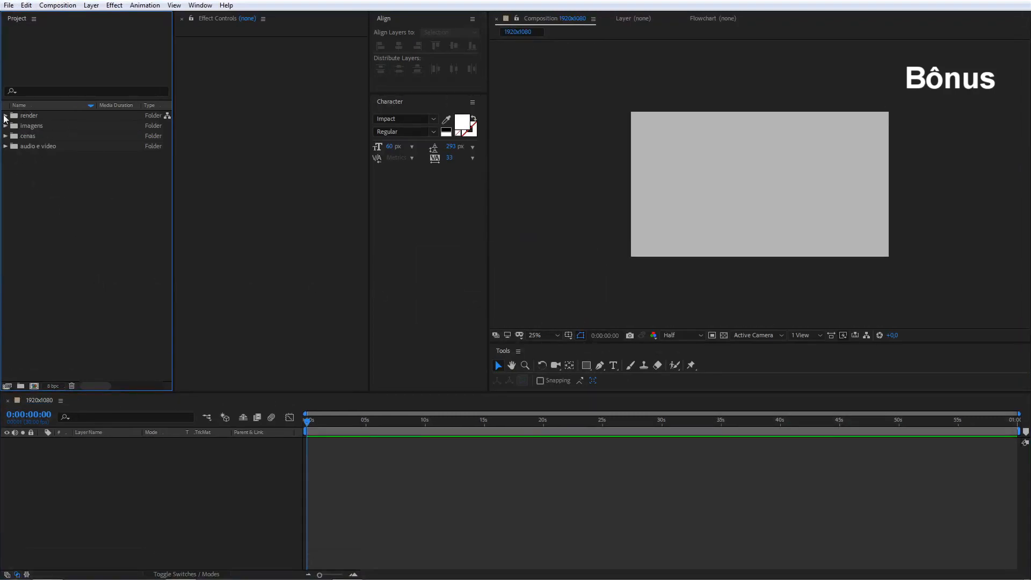
left_click(6, 115)
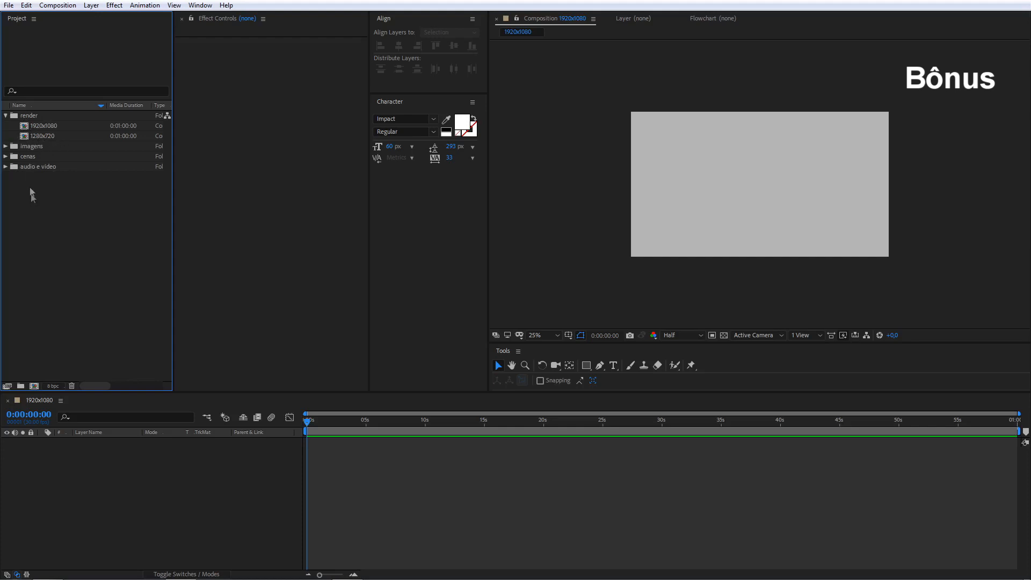
left_click(6, 115)
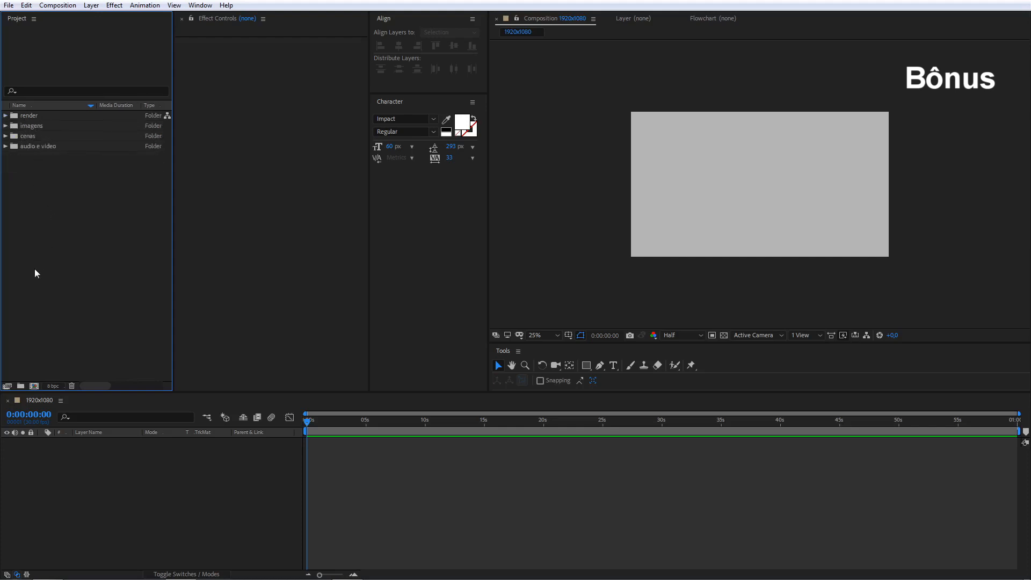